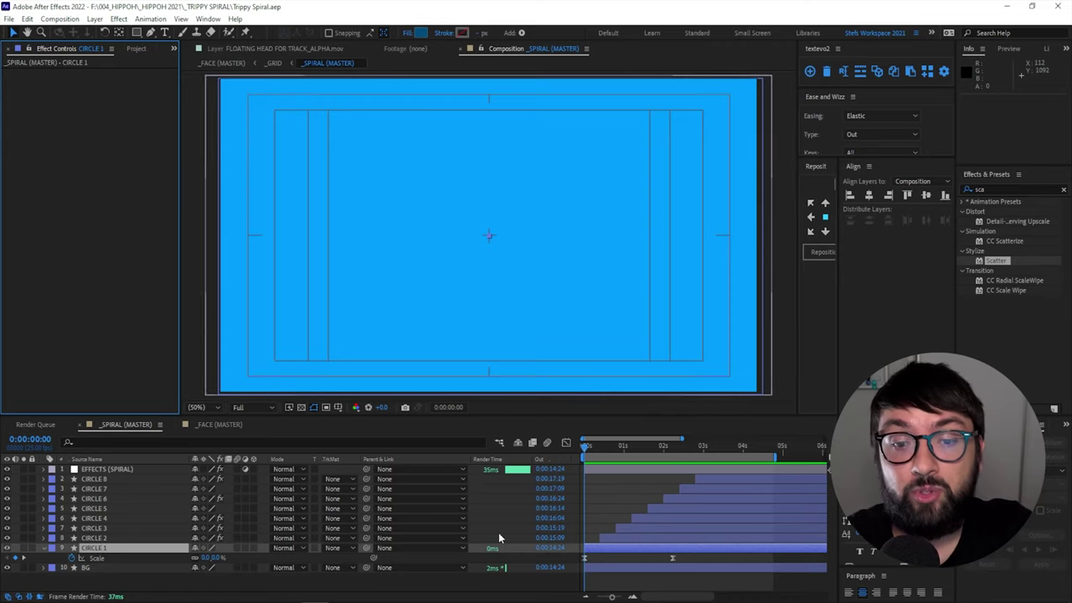
- Play back the finished _SPIRAL (MASTER) spiral animation
key(space)
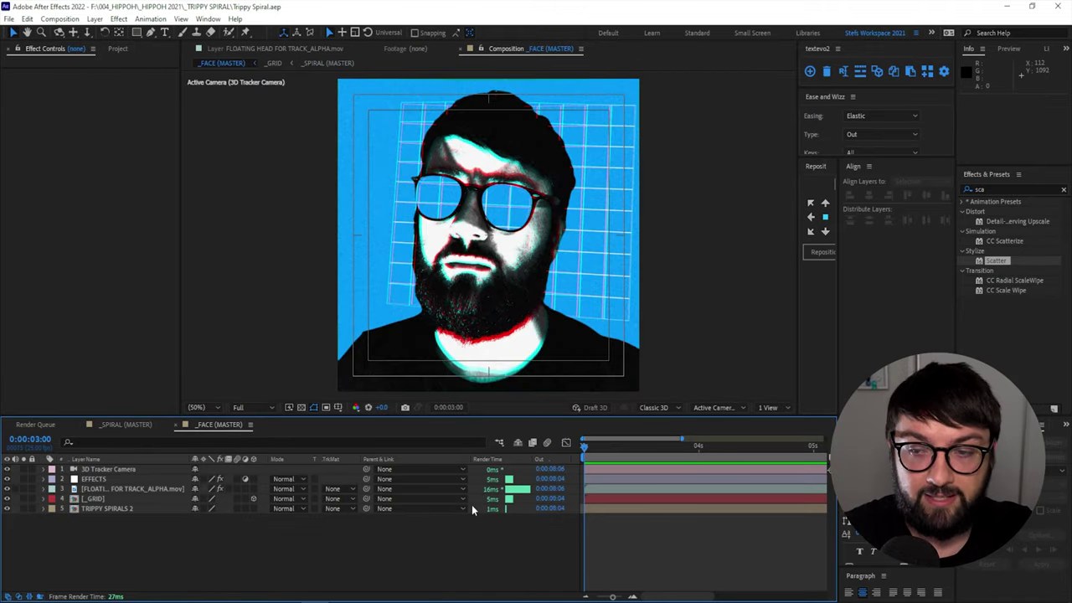
- Play back the _FACE (MASTER) face composition
key(space)
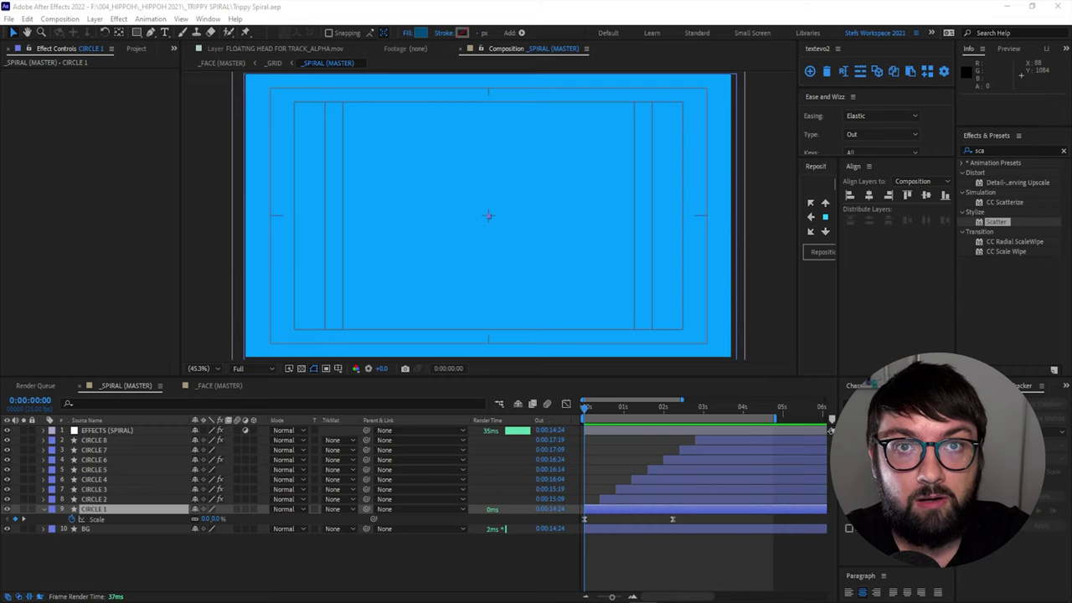
key(space)
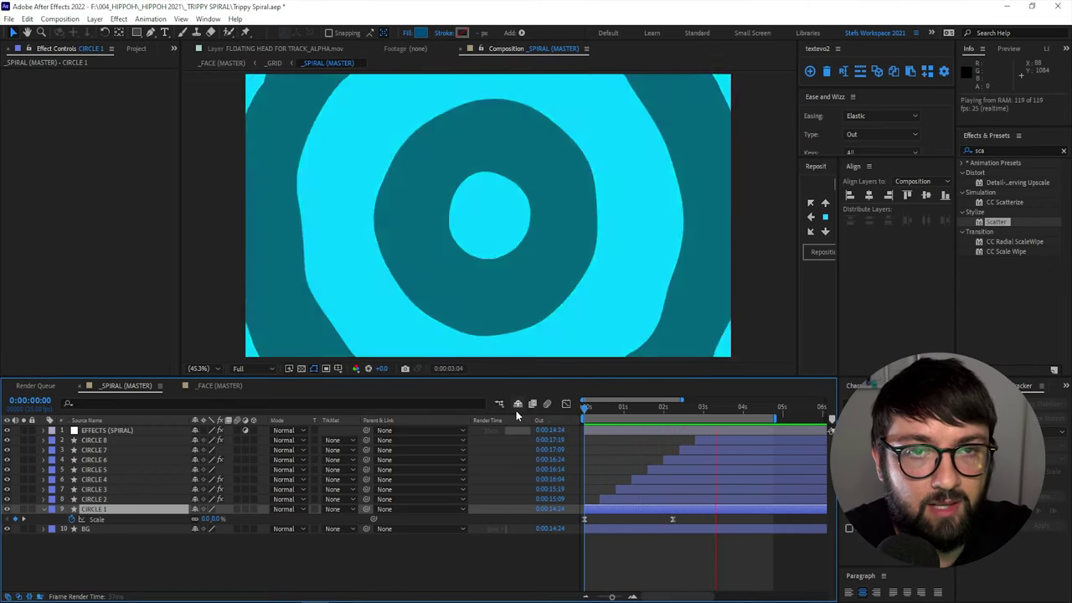
key(space)
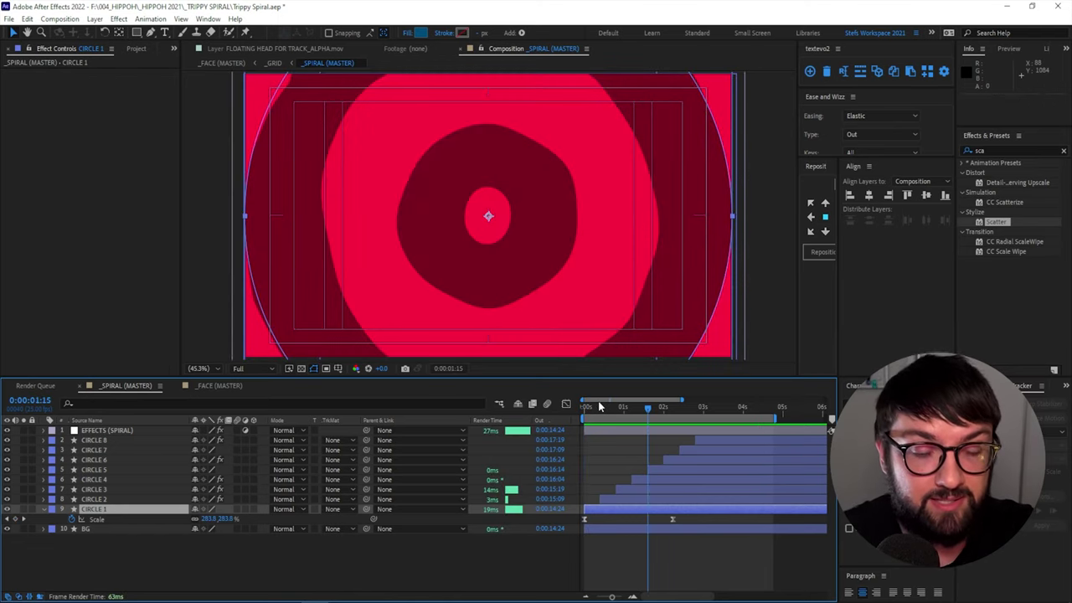
drag(599, 406, 688, 406)
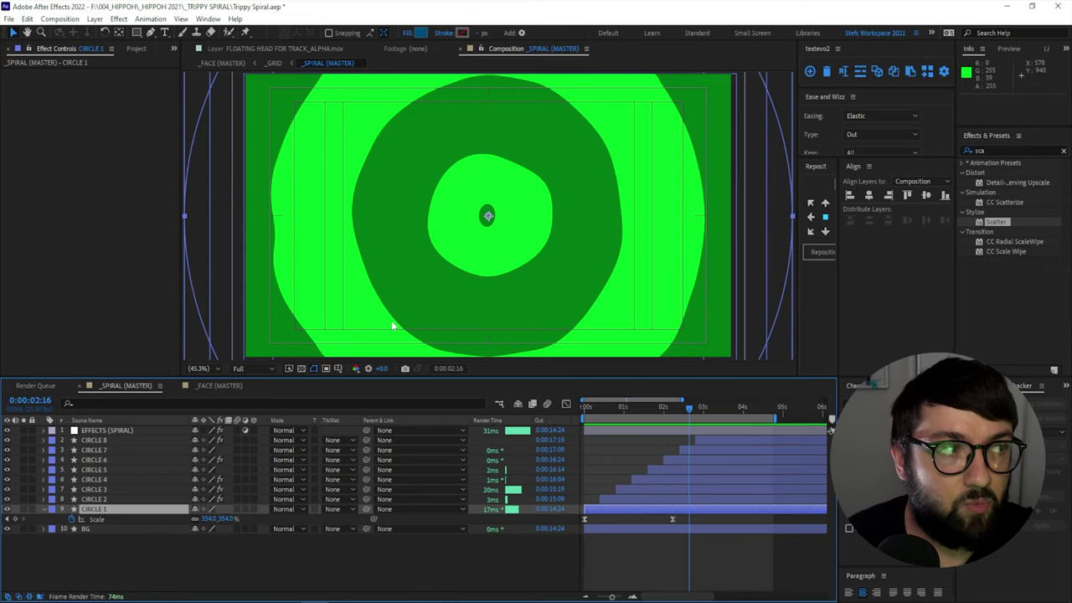
drag(676, 410, 644, 410)
key(space)
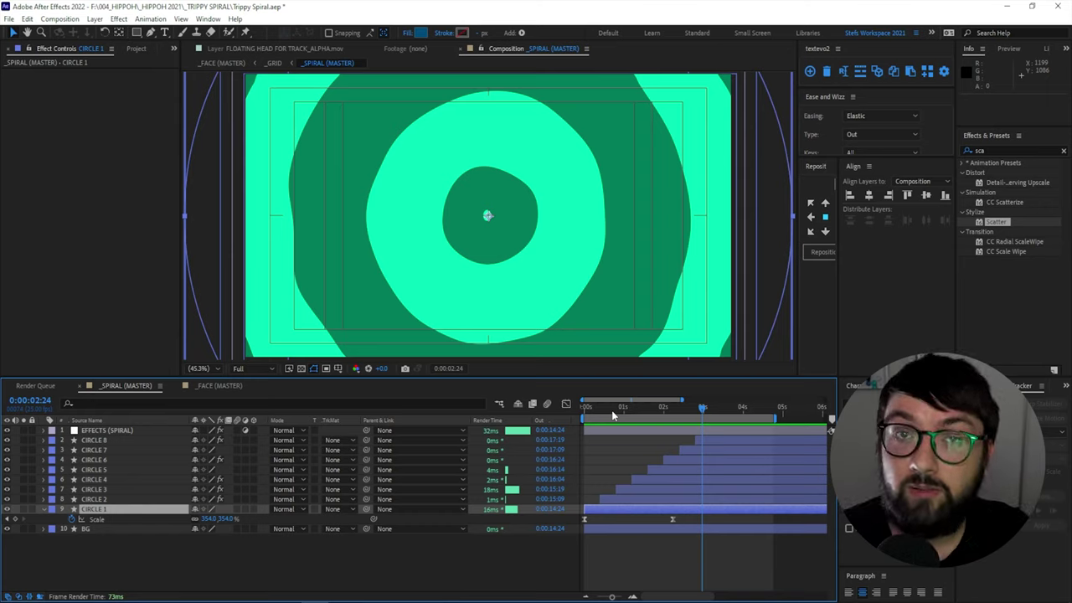
- Create a new composition with width 1920, making it 1920×1080
click(60, 18)
click(84, 31)
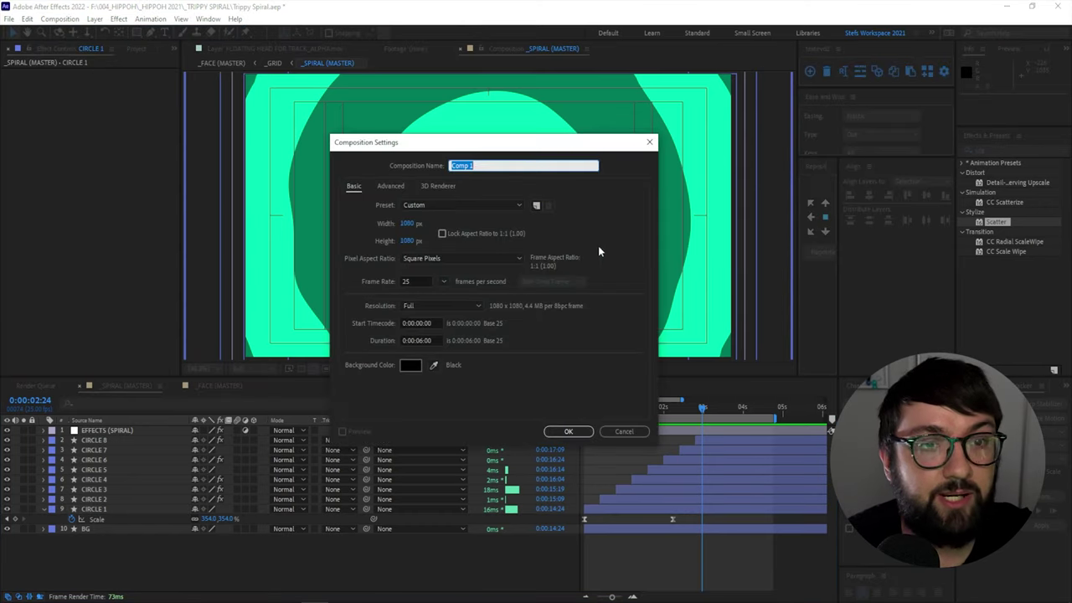
click(412, 221)
text(1920)
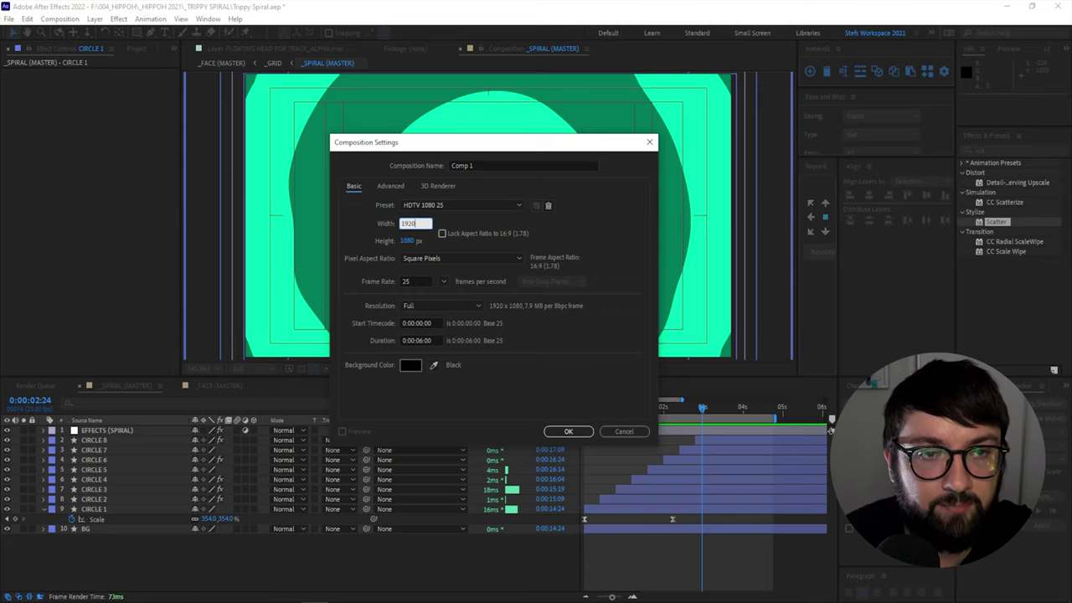
key(Return)
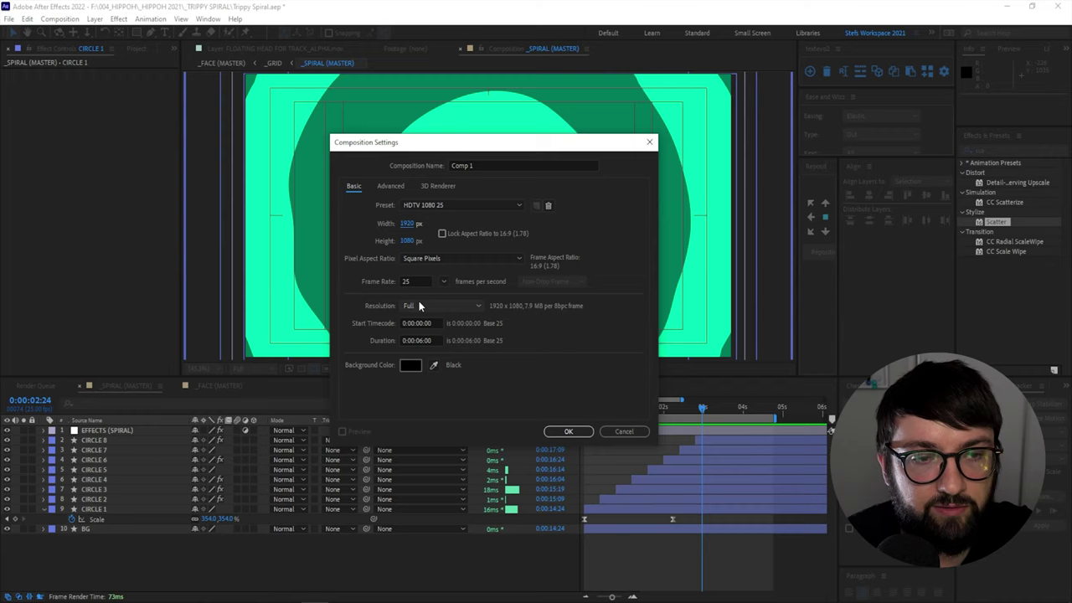
click(568, 431)
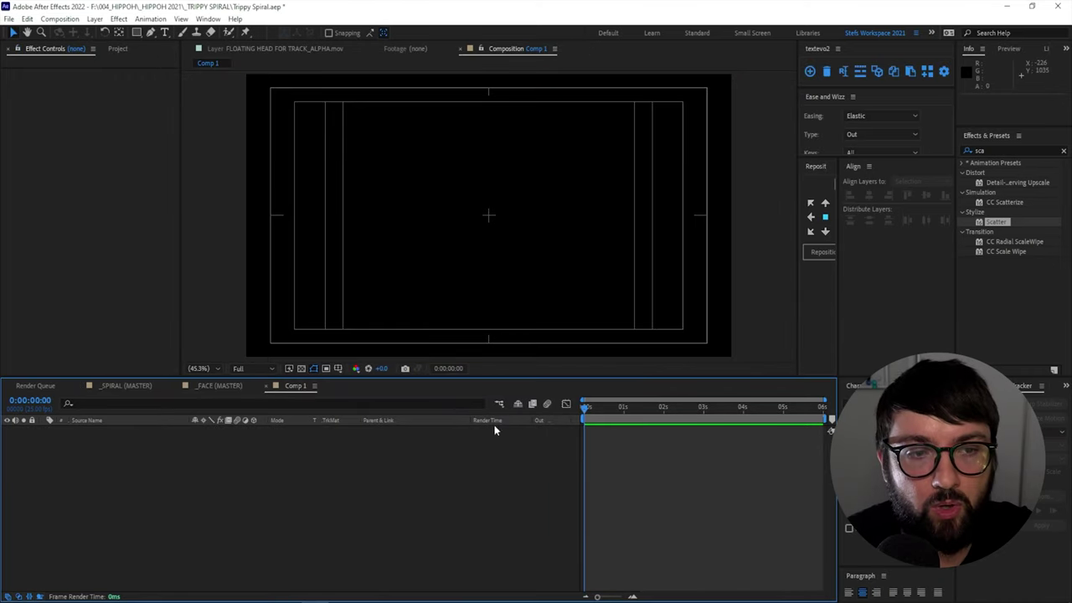
- Rename Comp 1 in the Project panel to _SPIRAL (TUT)
click(117, 48)
right_click(37, 186)
click(80, 370)
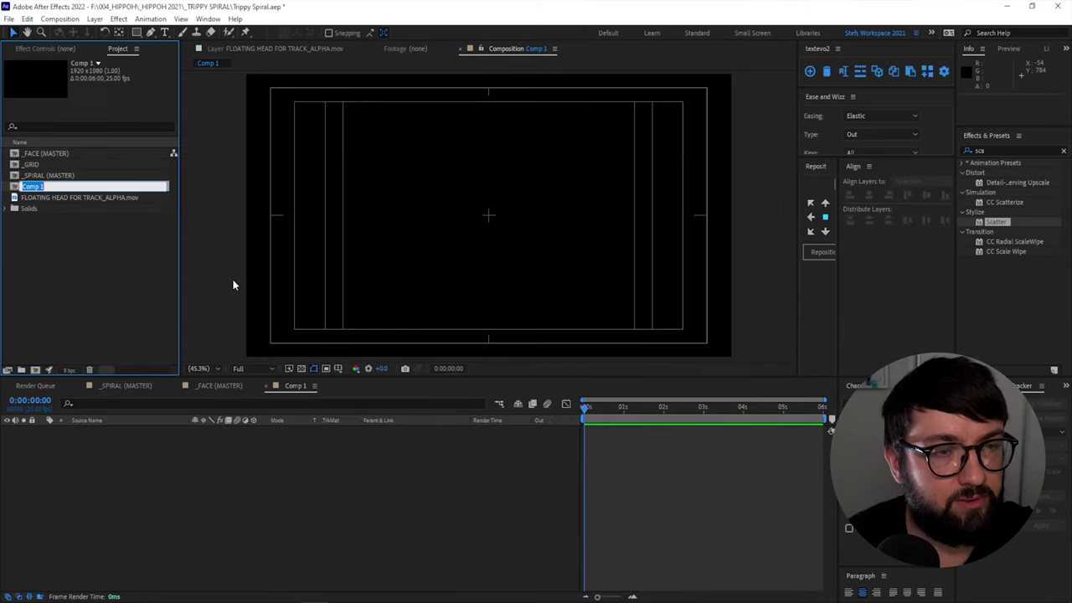
key(BackSpace)
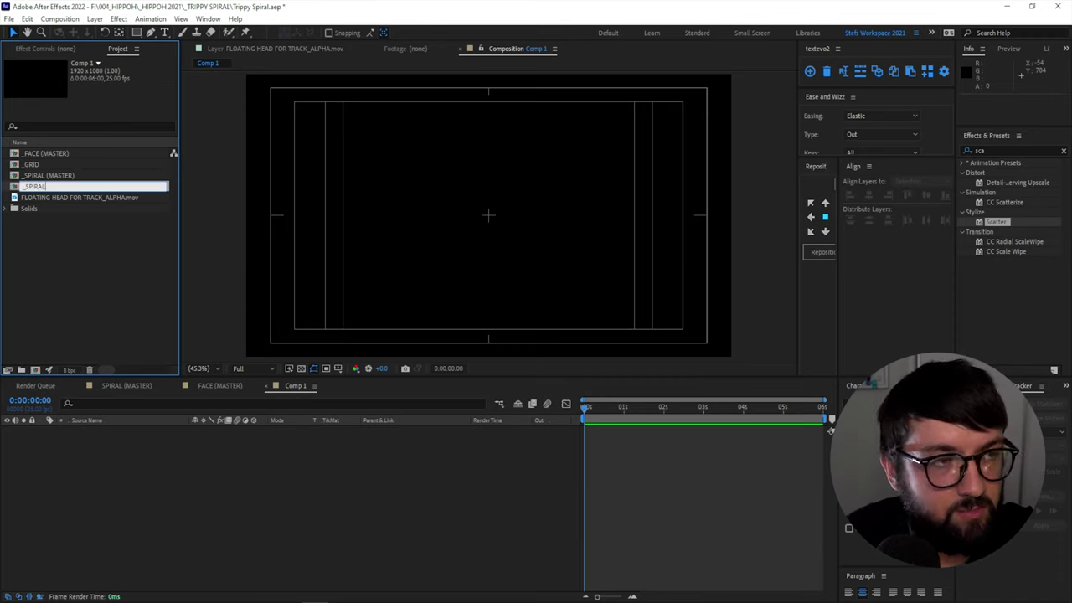
text(_SPIRAL (TUT))
key(Return)
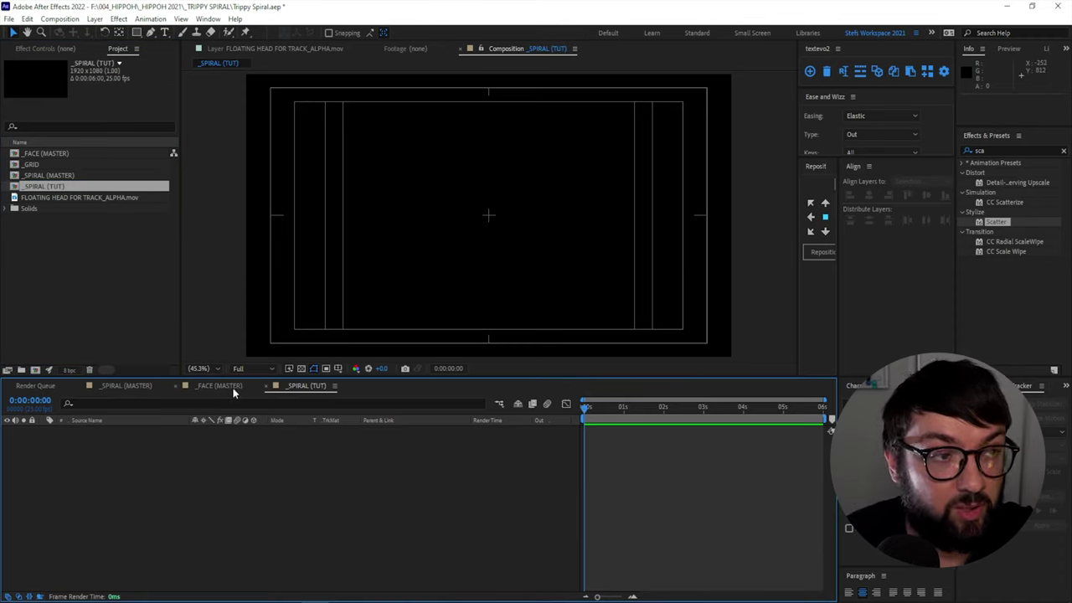
- Add a new solid layer named BG with colour 009CFF
click(95, 18)
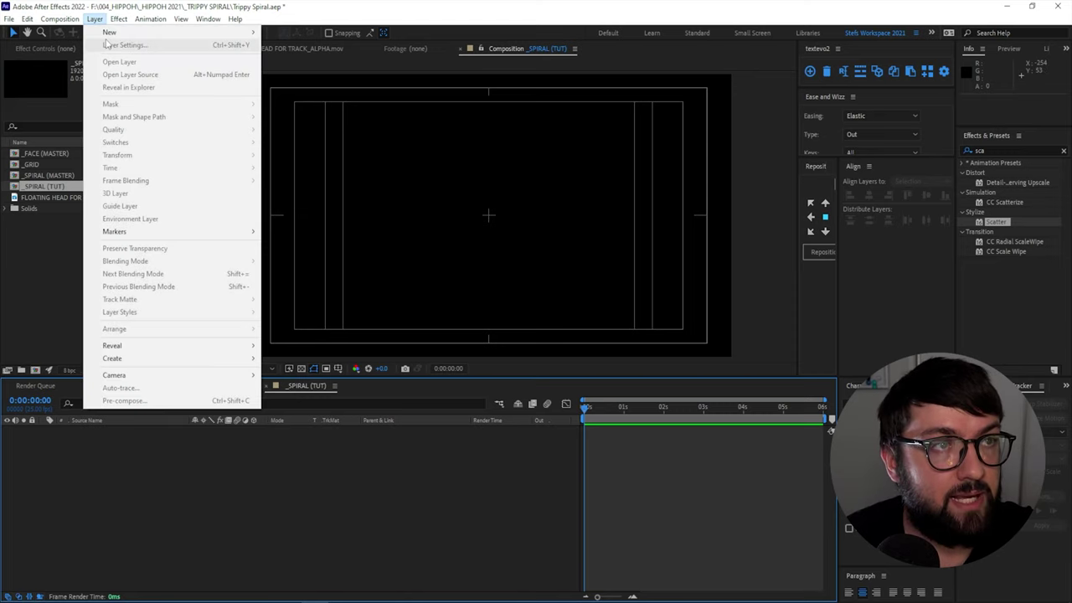
mouse_move(113, 31)
click(283, 47)
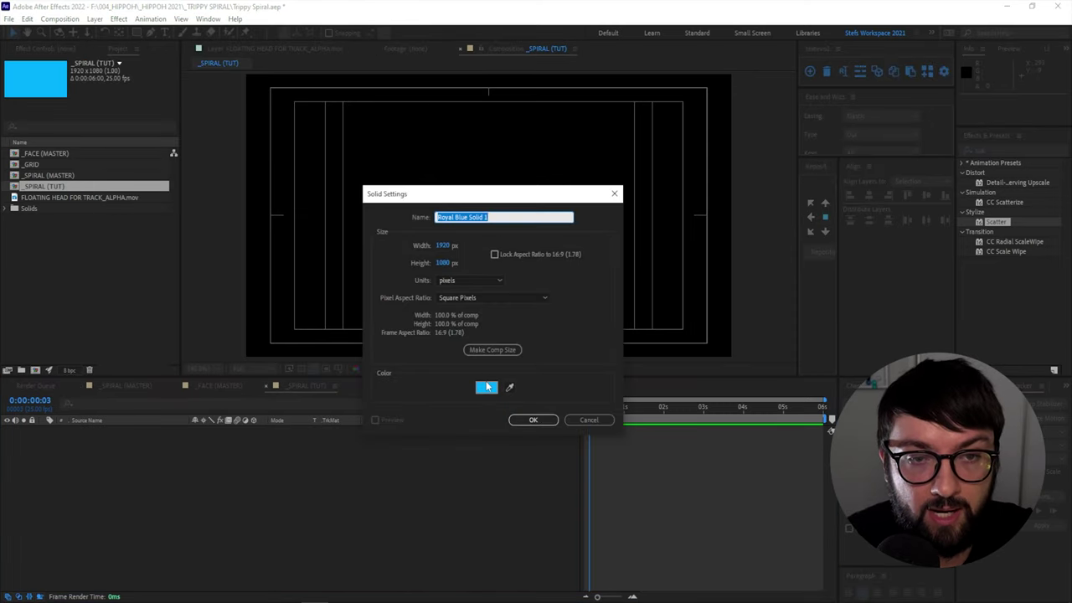
text(BG)
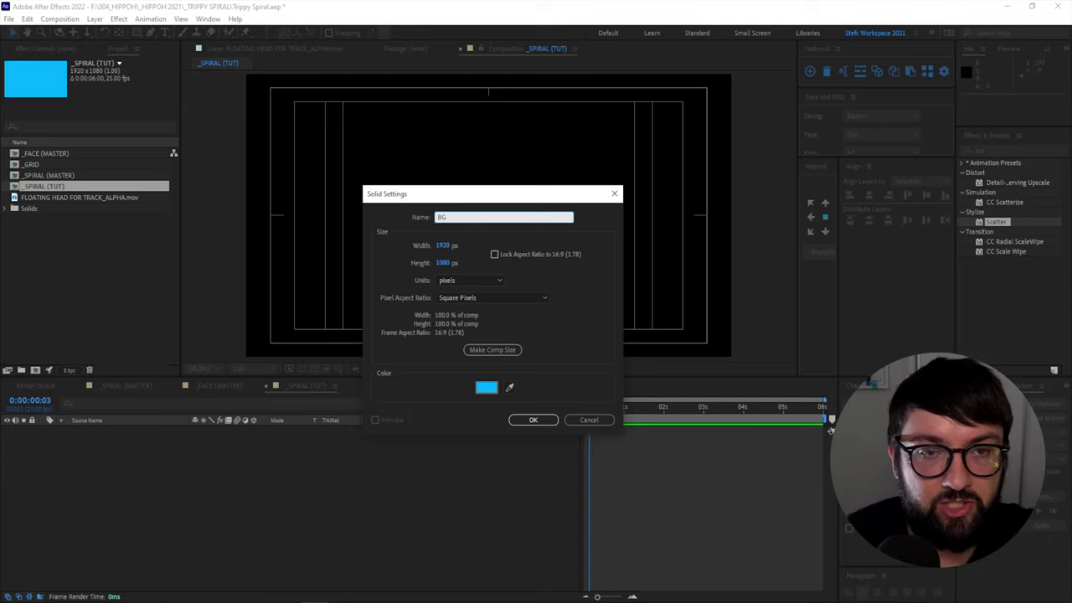
click(485, 387)
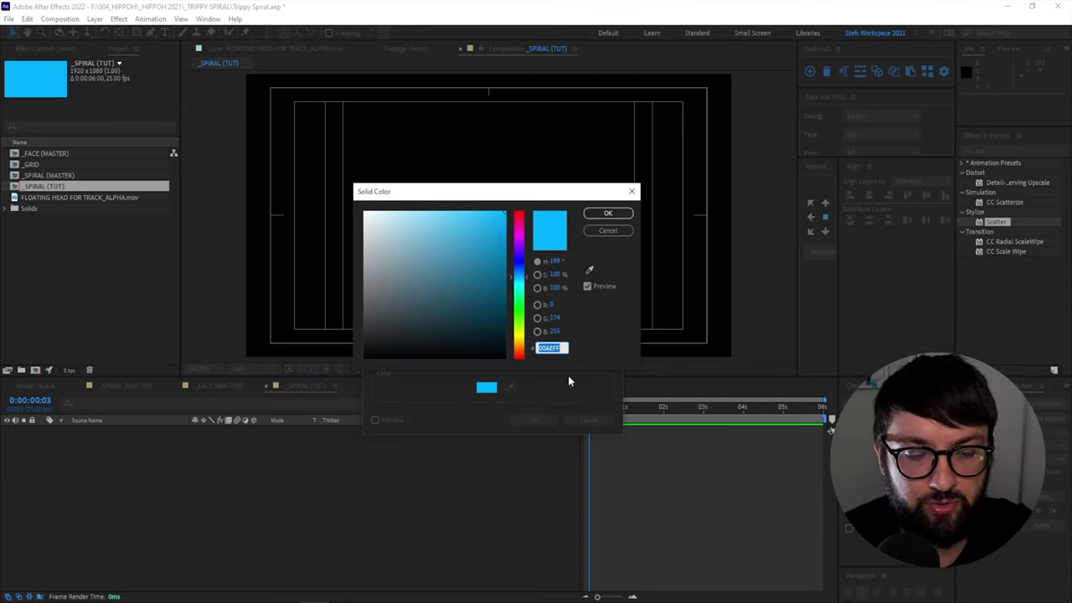
text(009CFF)
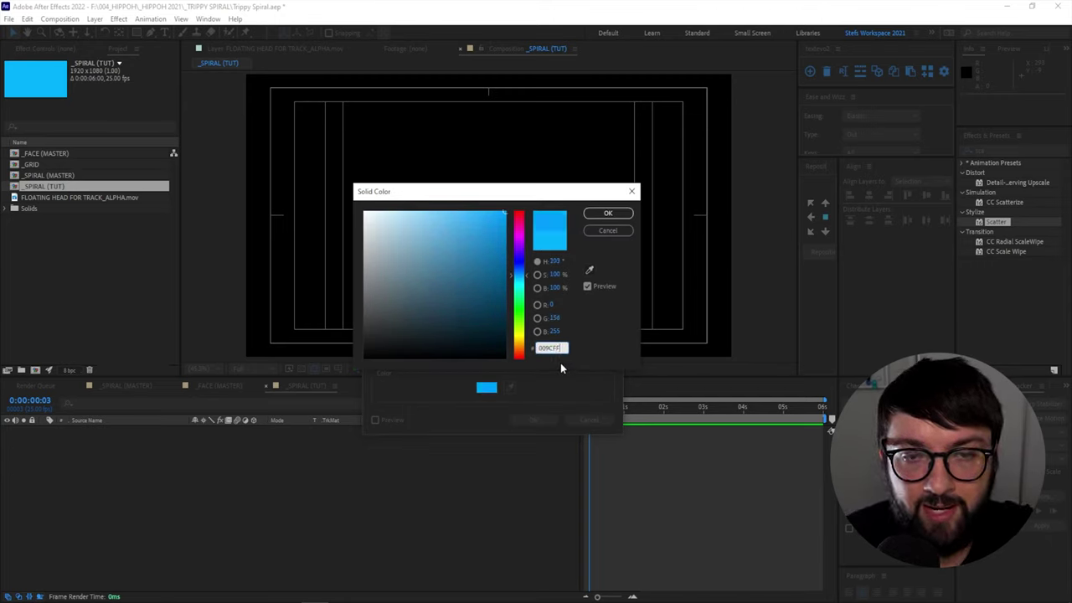
key(Return)
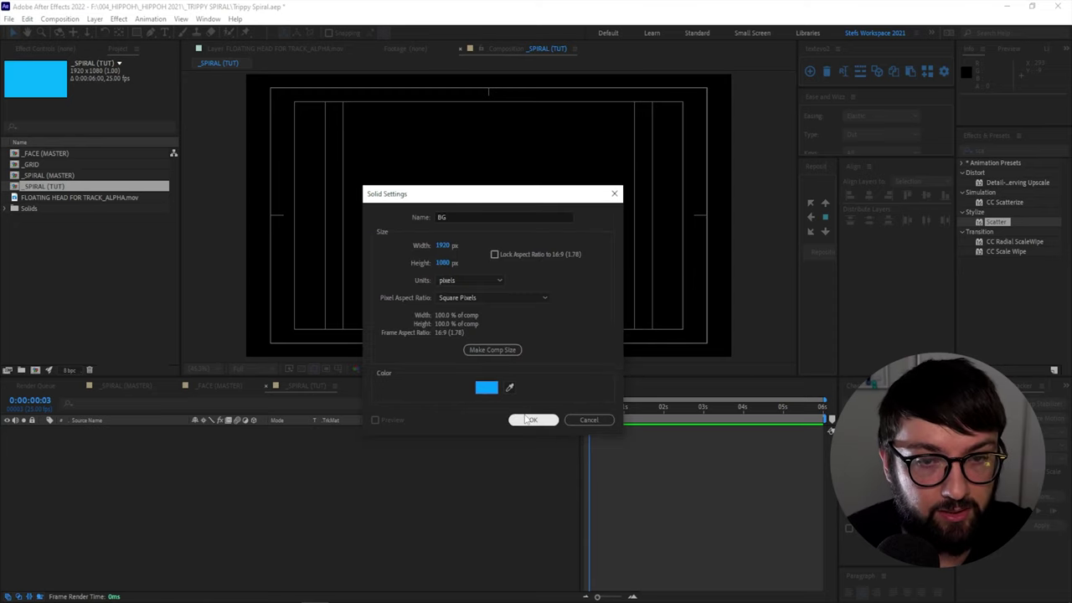
click(525, 417)
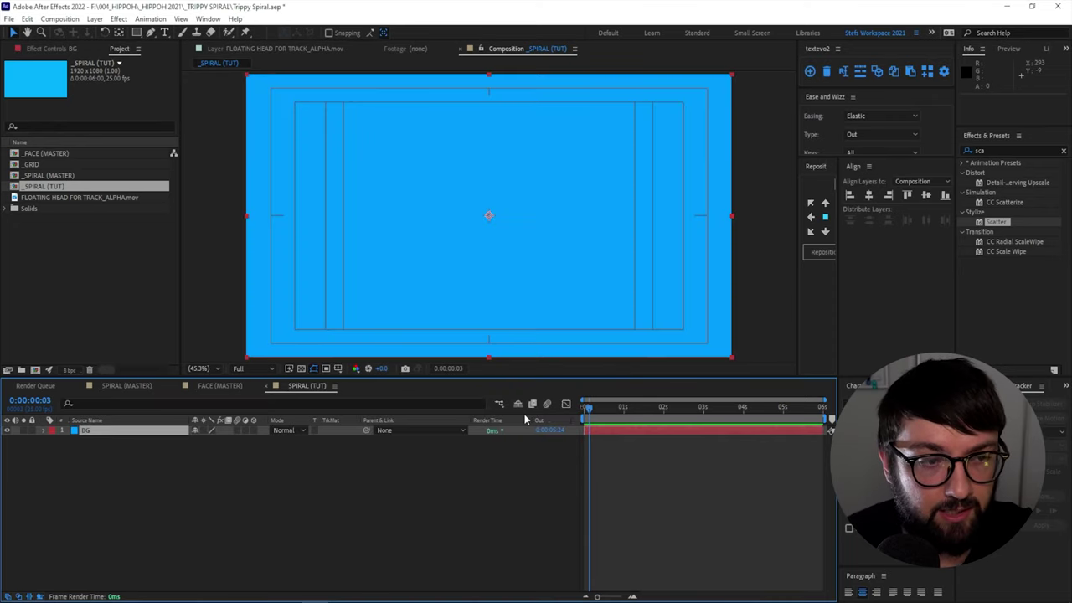
- With the Ellipse Tool and BG deselected, draw a circle around the composition centre
click(177, 463)
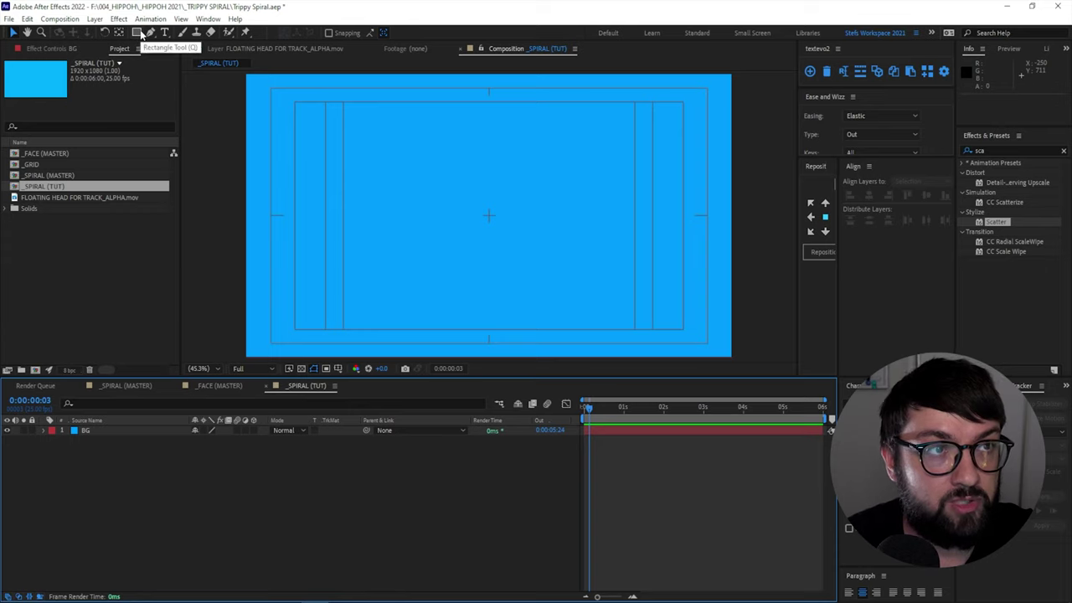
drag(140, 34, 172, 59)
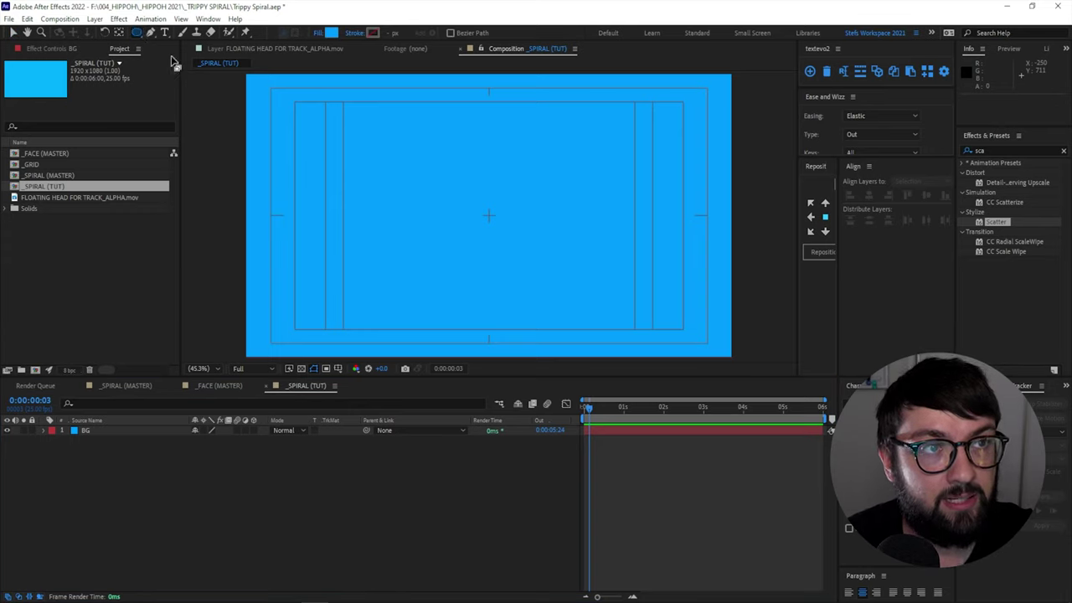
click(107, 429)
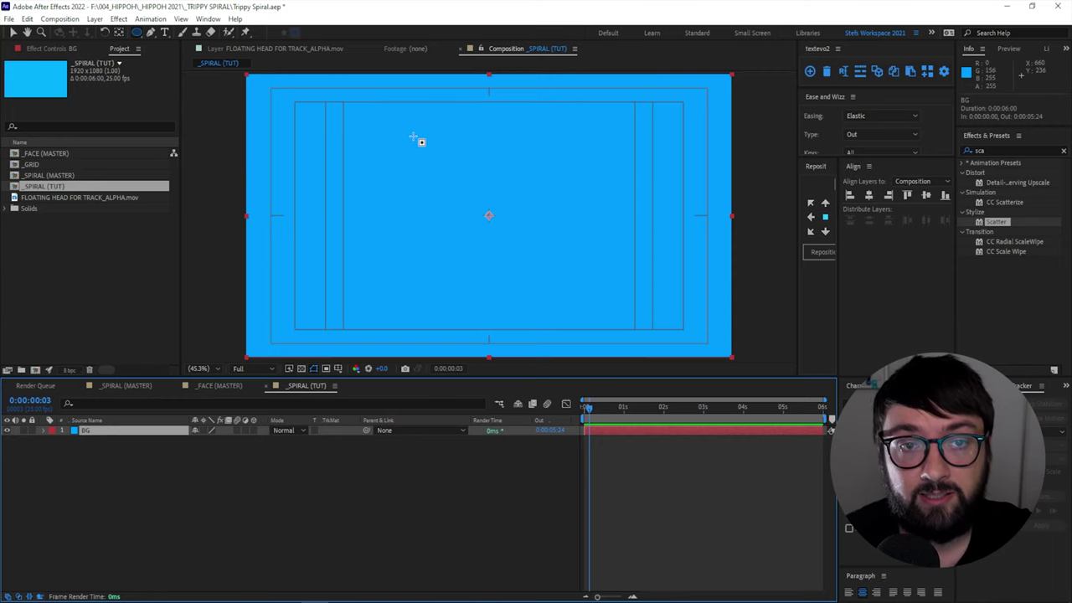
drag(412, 134, 588, 263)
key(ctrl+z)
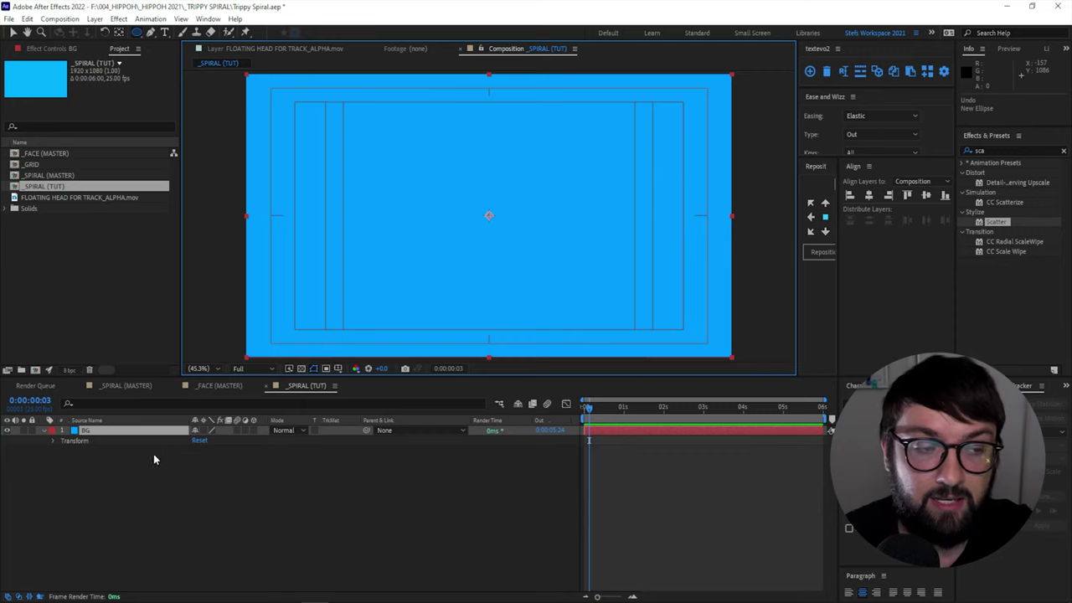
click(140, 473)
drag(412, 144, 529, 249)
drag(585, 296, 583, 298)
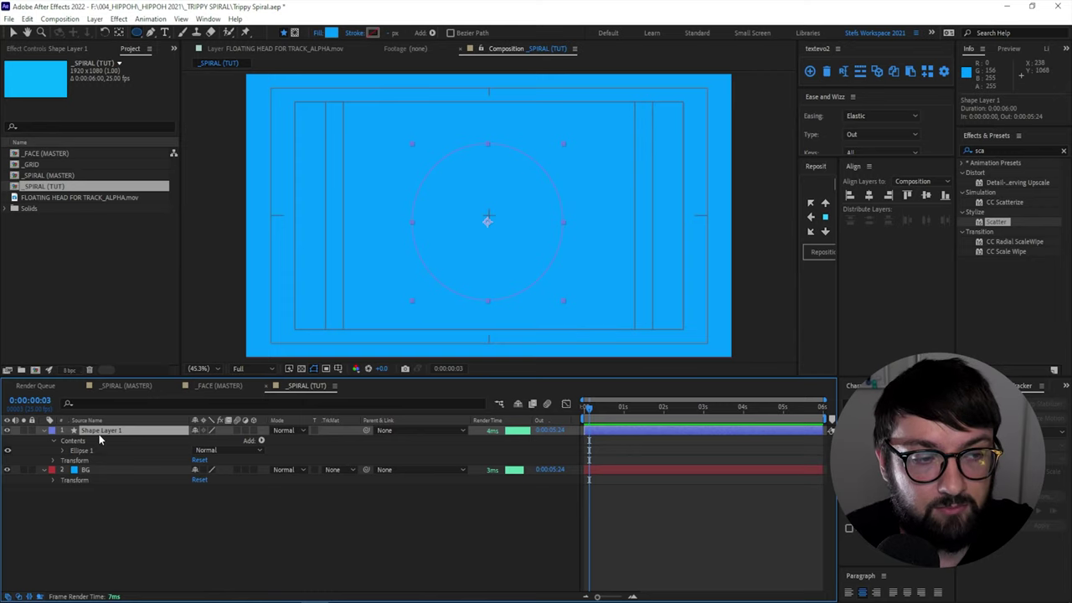
key(ctrl+z)
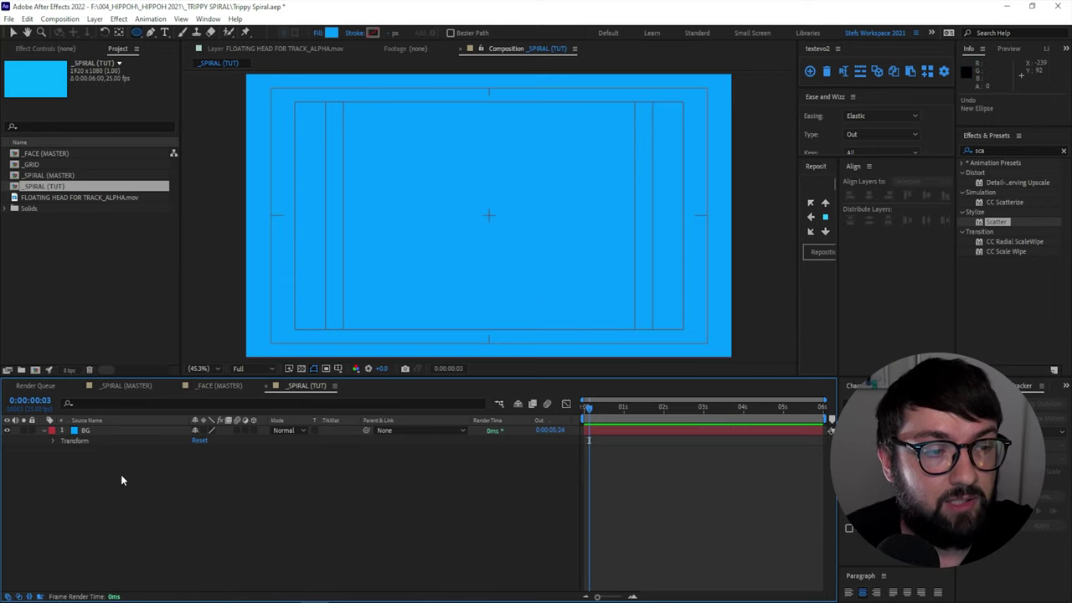
drag(395, 121, 584, 315)
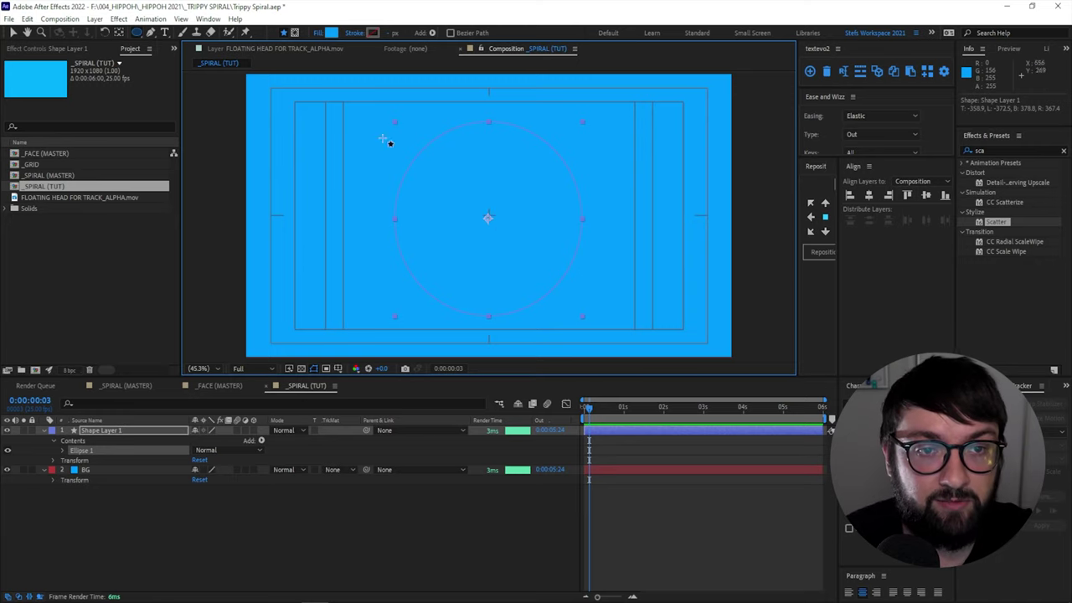
- Change the circle's fill colour to a darker blue
click(331, 34)
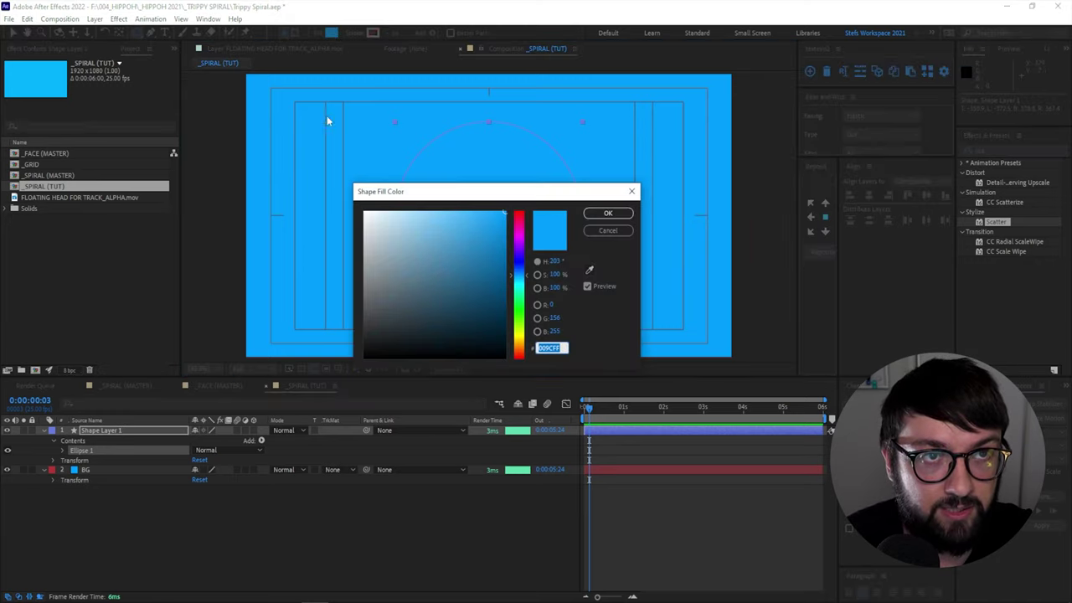
click(503, 239)
drag(502, 240, 510, 253)
click(609, 214)
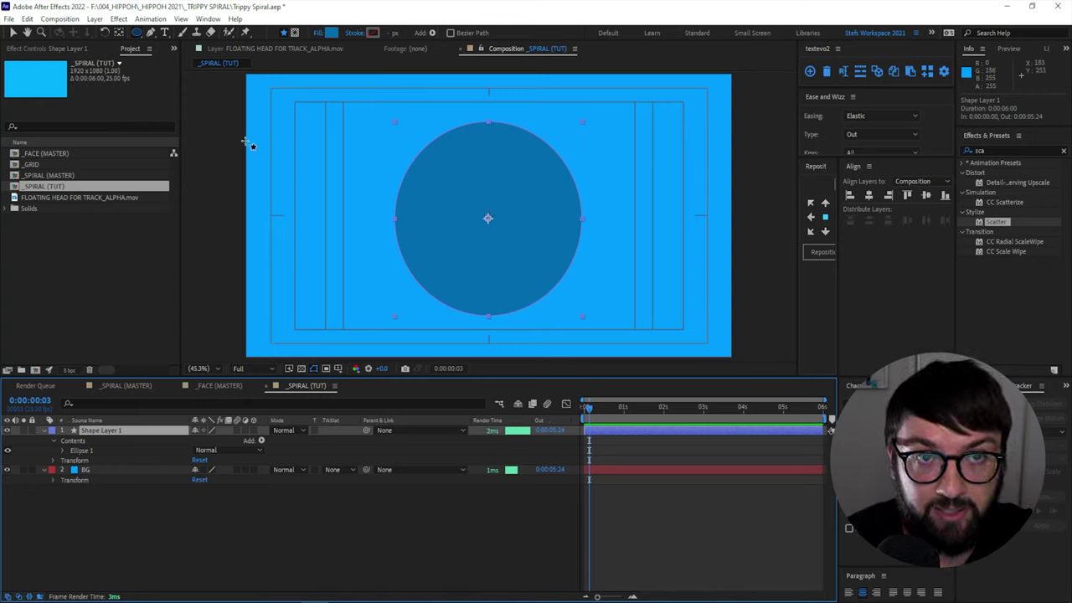
- Centre the circle horizontally and vertically in the composition using the Align panel
click(14, 33)
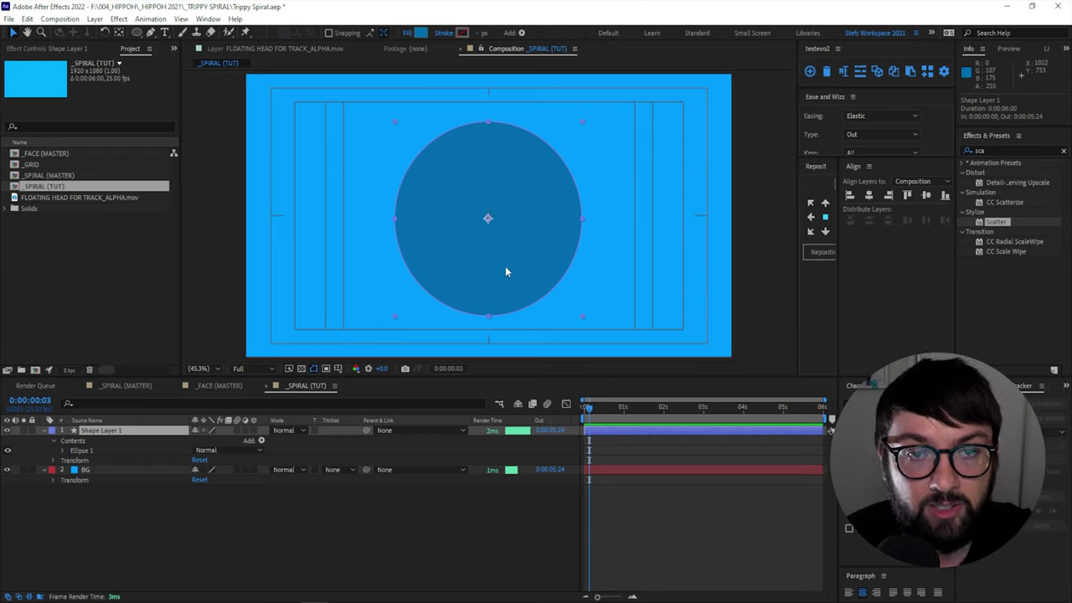
mouse_move(506, 267)
mouse_down()
mouse_move(477, 227)
mouse_move(495, 238)
mouse_move(480, 260)
mouse_move(500, 247)
mouse_move(493, 251)
mouse_up()
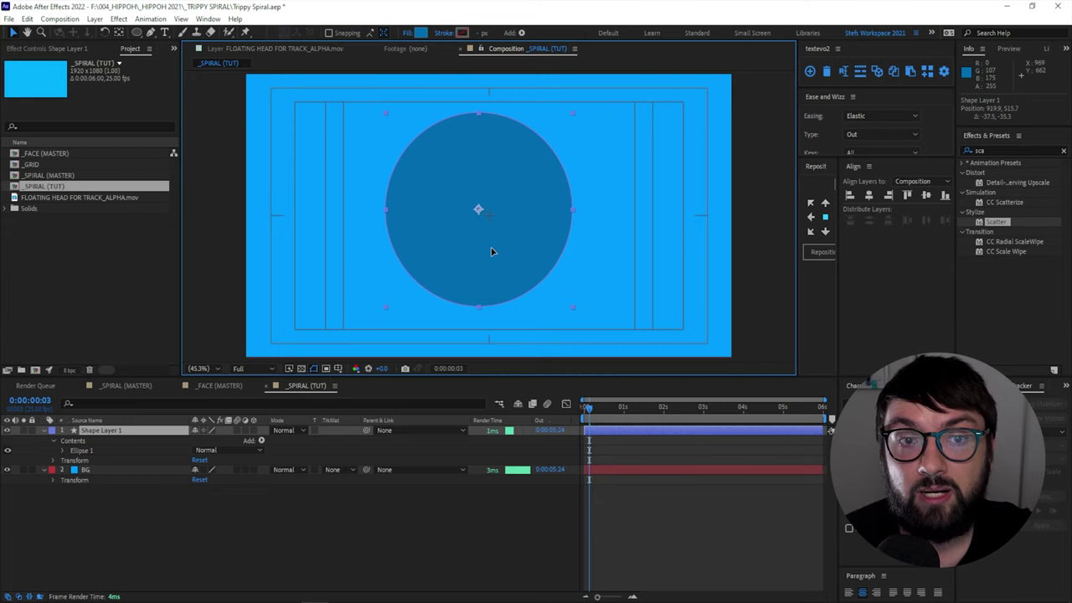
drag(491, 251, 505, 256)
click(207, 18)
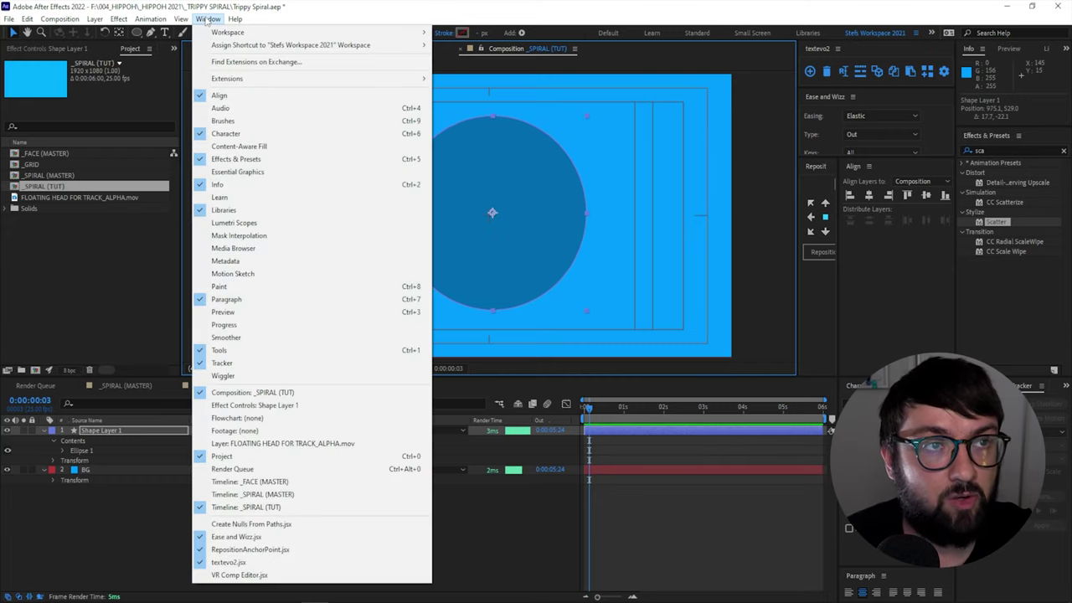
click(247, 98)
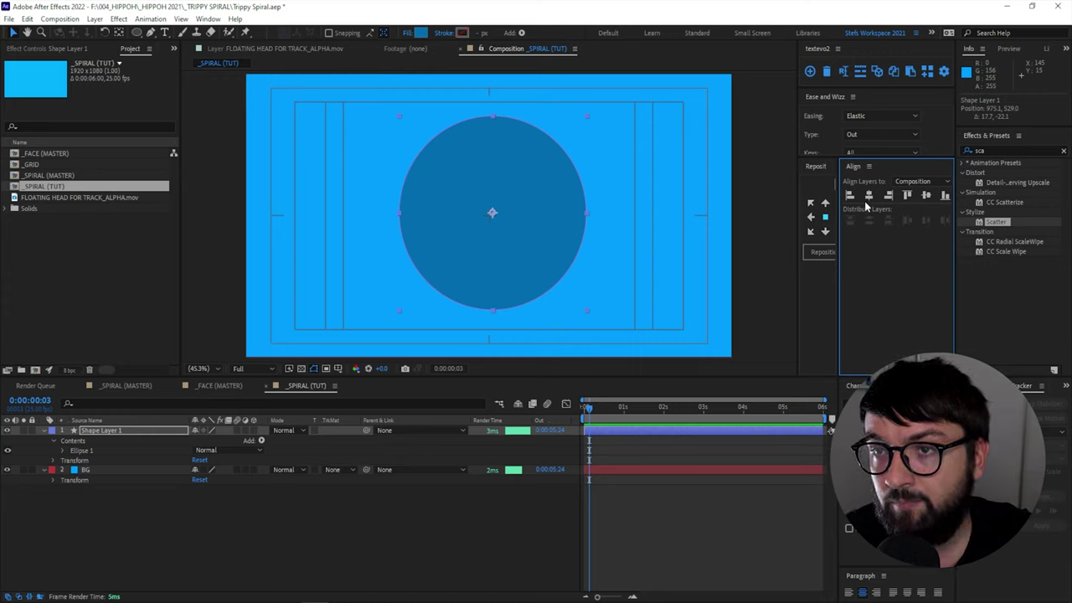
click(869, 196)
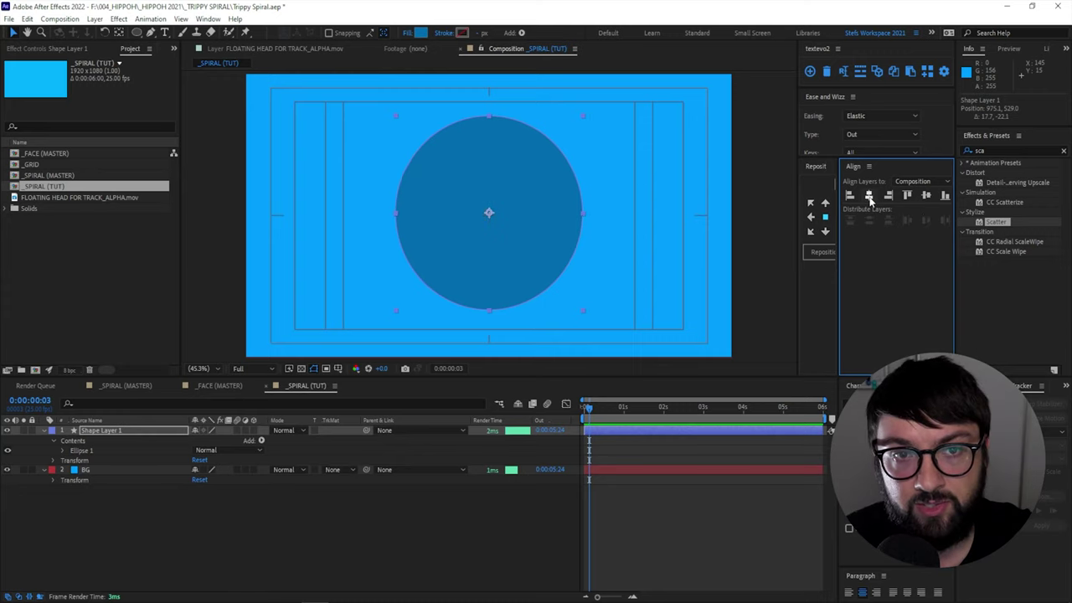
click(926, 196)
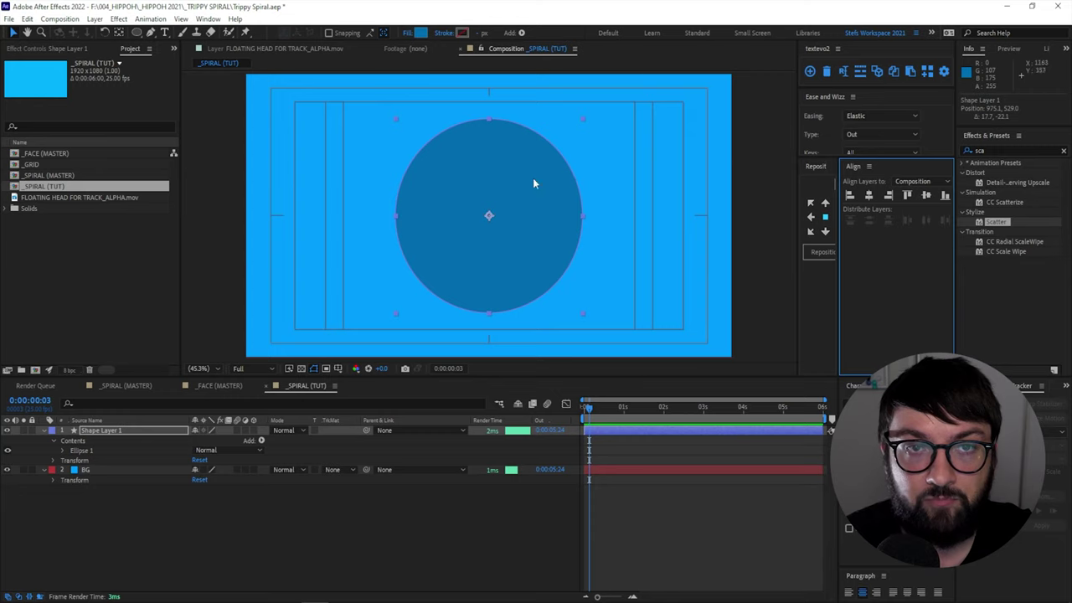
- Reveal Scale and add circle Scale keyframes at frame 0 and about 2.5 seconds
click(585, 409)
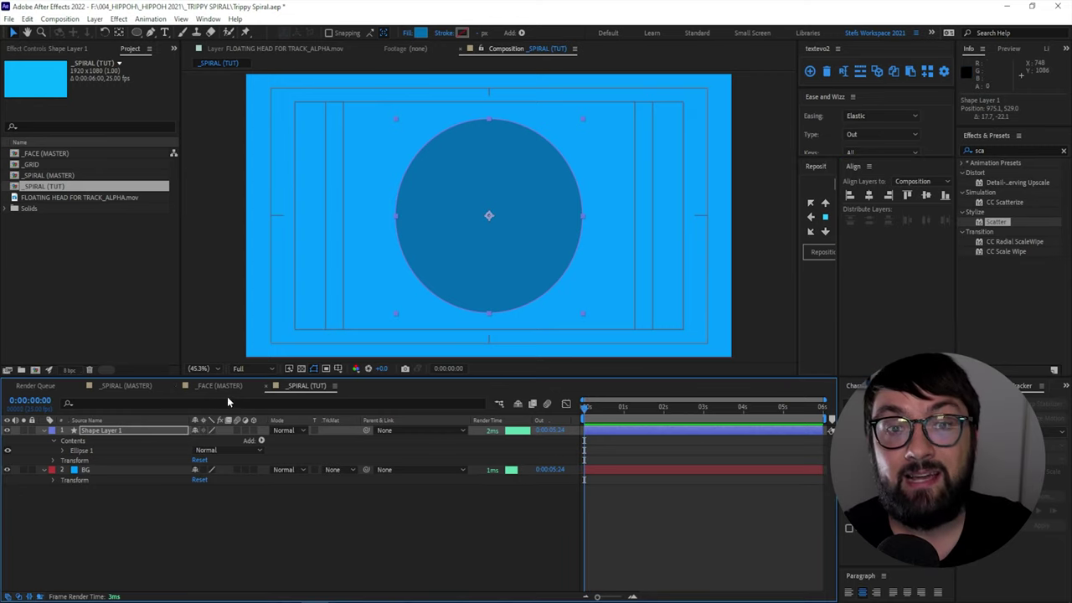
key(s)
click(109, 431)
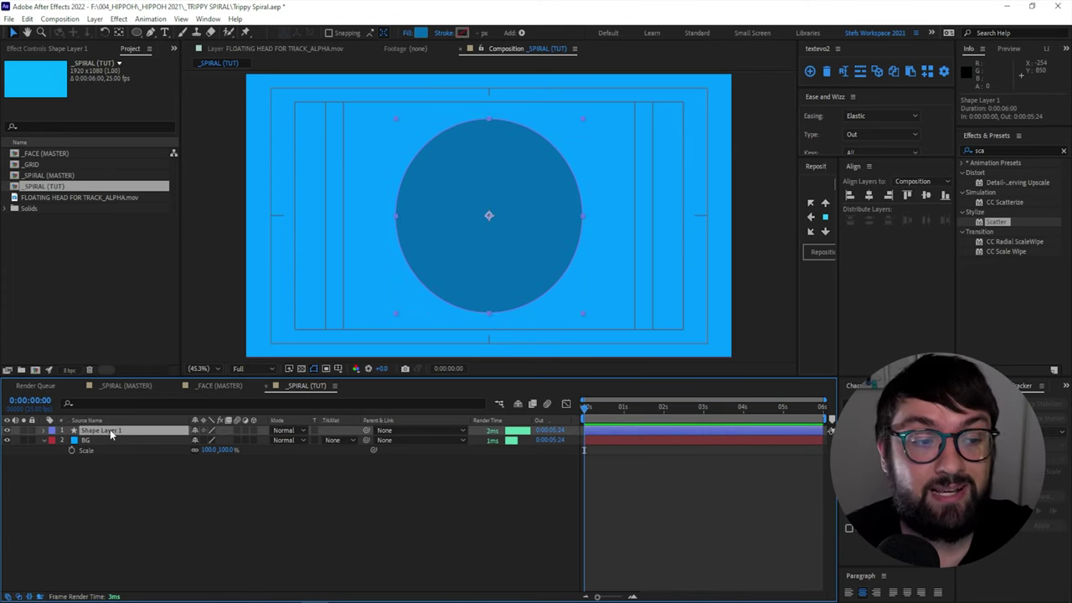
shift+click(109, 441)
key(s)
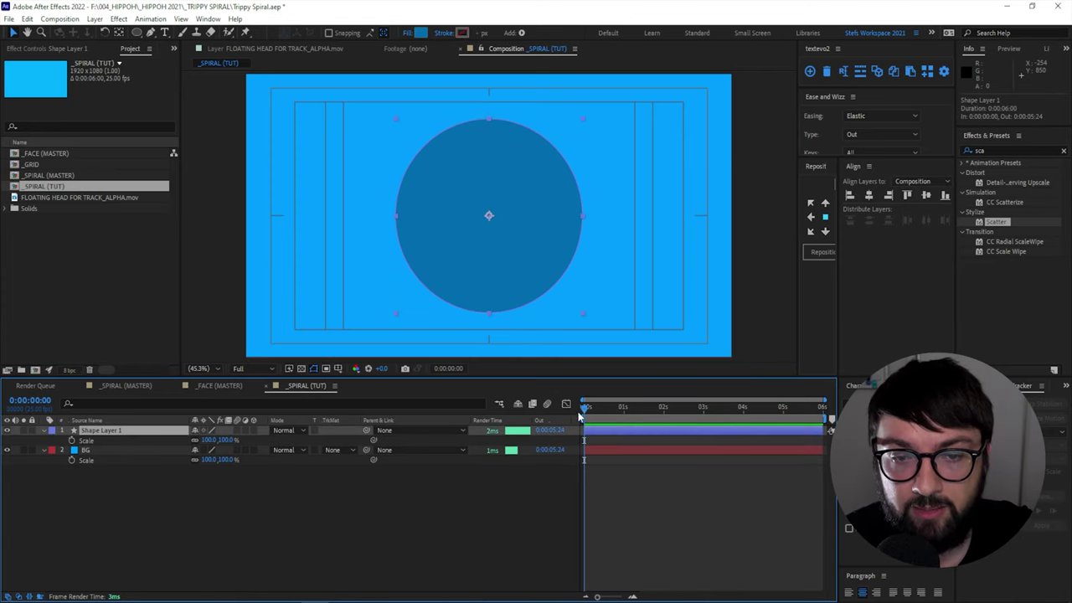
click(72, 439)
drag(629, 412, 685, 421)
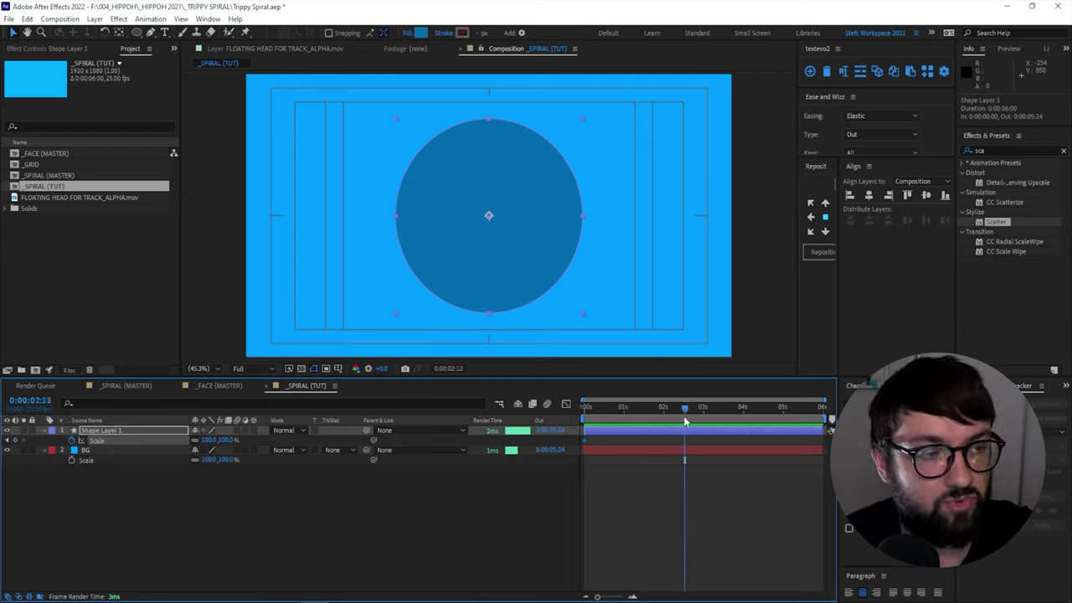
click(17, 444)
- Set the circle's Scale to 0% at the first keyframe and 268% at the second
click(211, 550)
drag(684, 409, 584, 416)
click(210, 439)
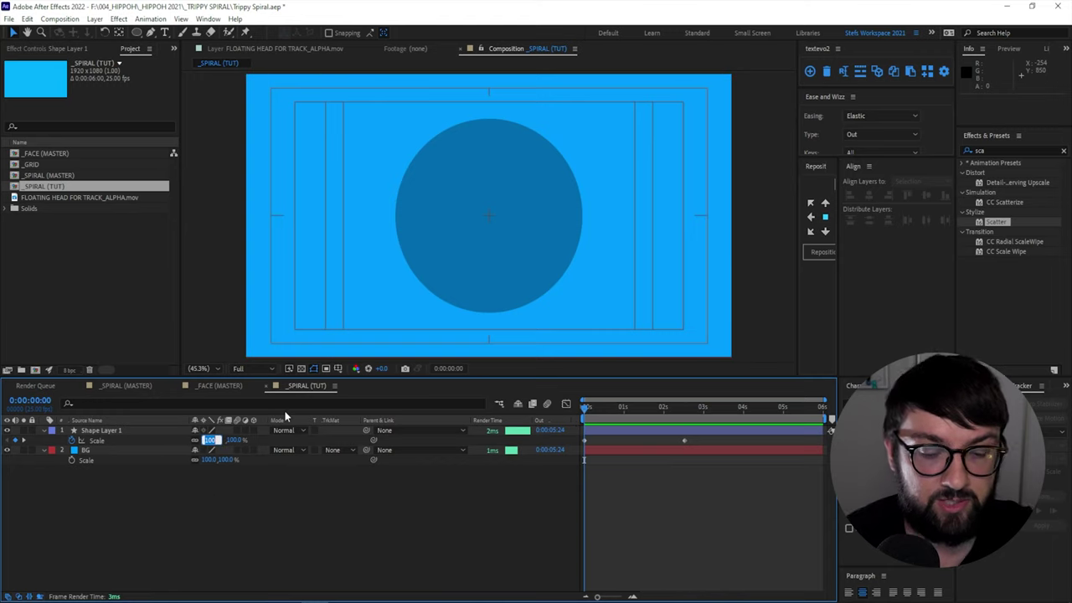
text(0)
key(Return)
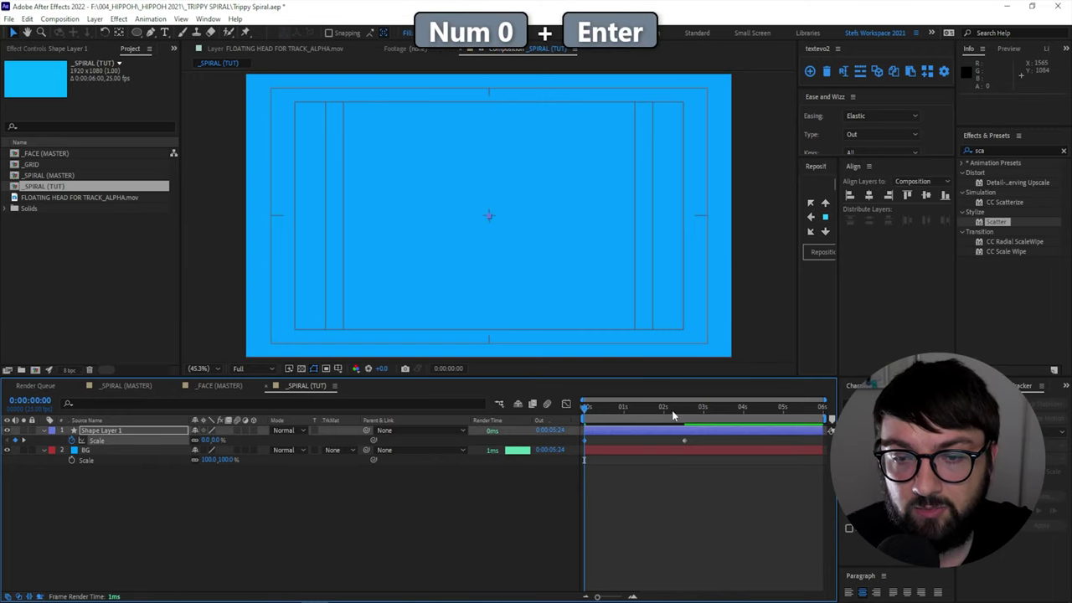
click(639, 412)
key(k)
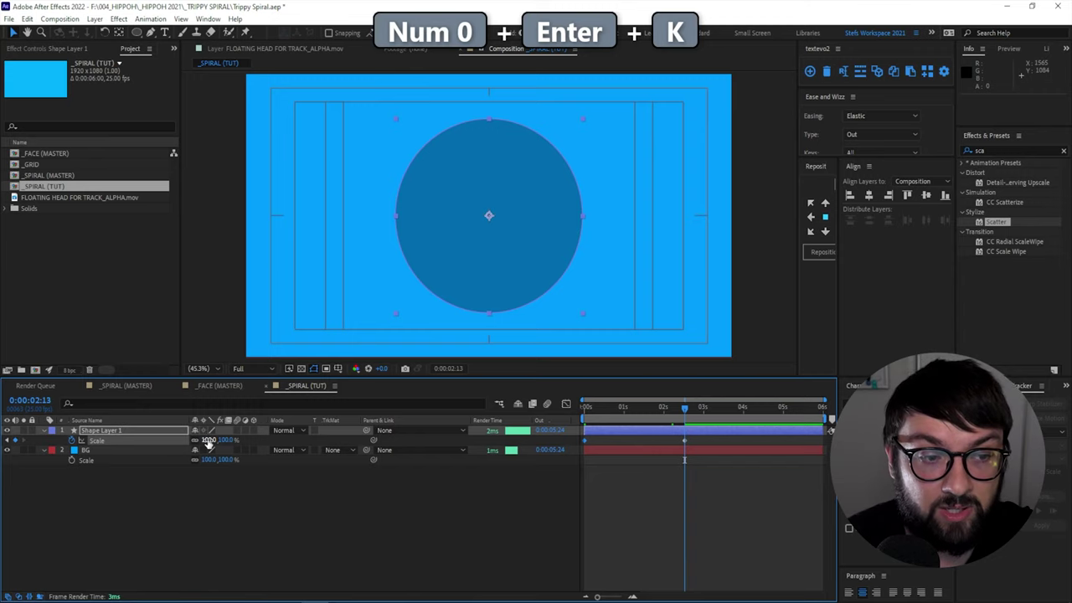
drag(209, 442, 406, 442)
- Preview the scaling animation, then move to frame 11 and select the circle layer
key(space)
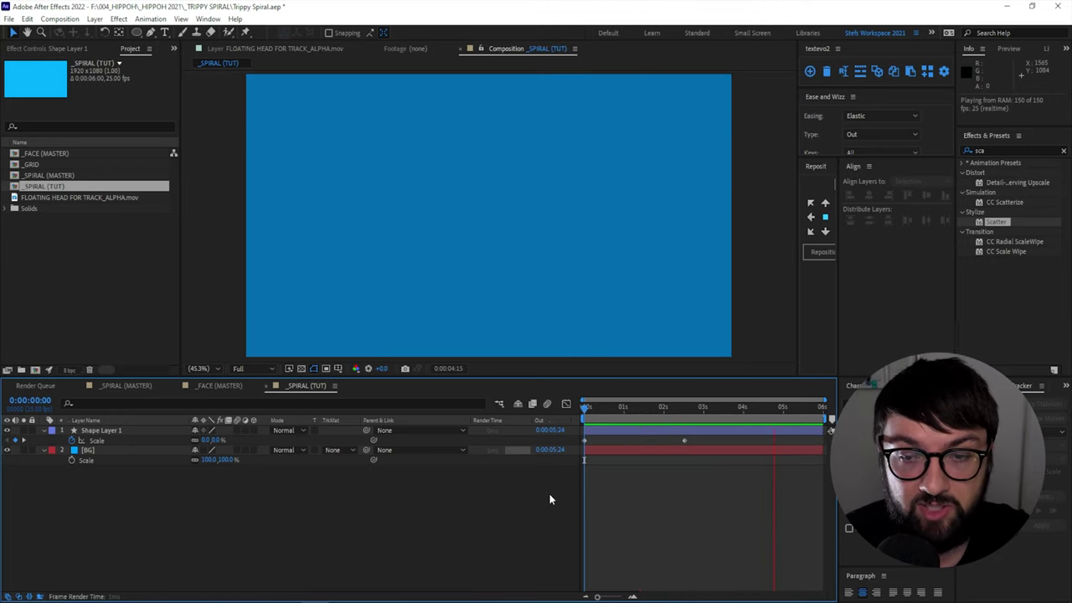
key(space)
drag(585, 452, 602, 436)
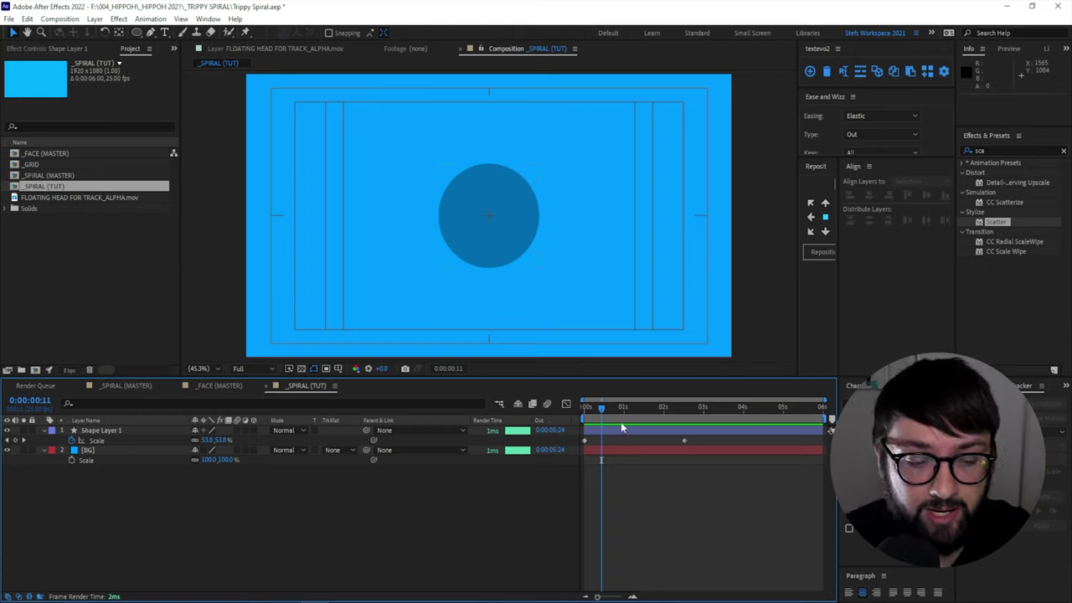
click(614, 431)
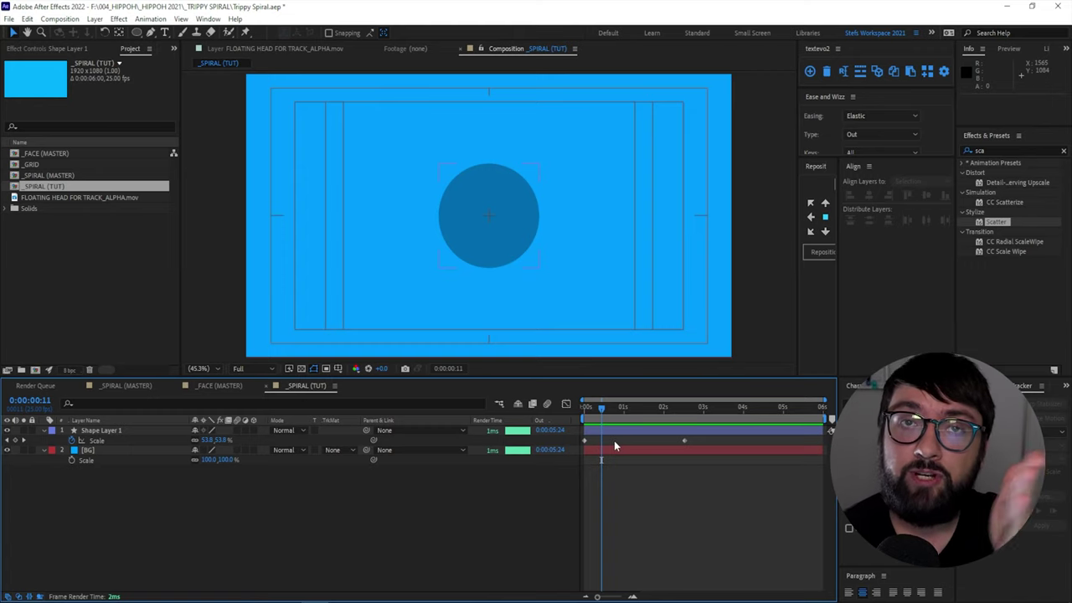
click(607, 430)
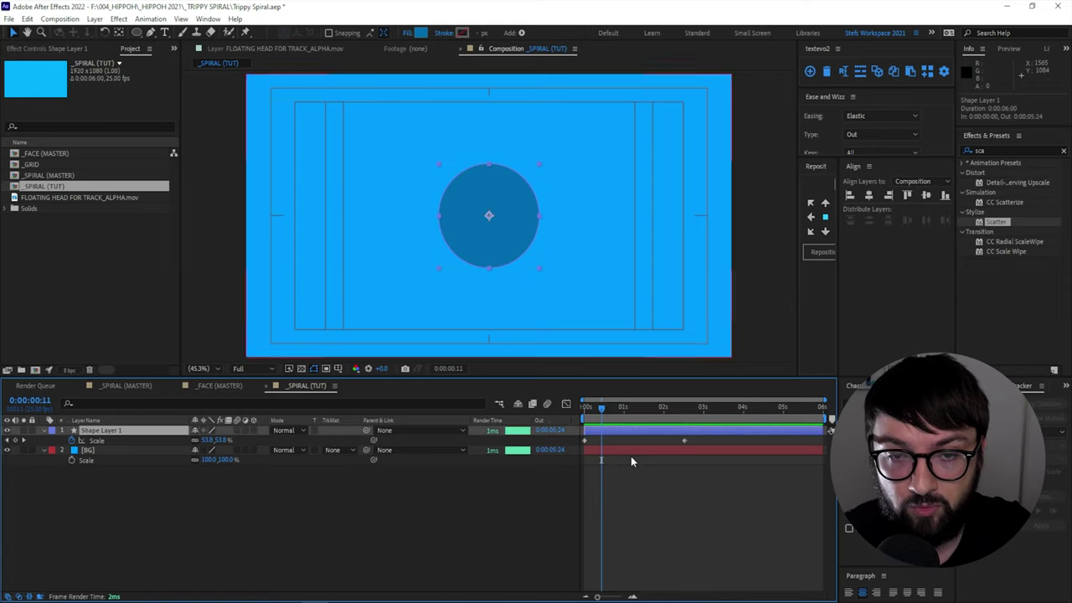
- Rename the circle layer CIRCLE 1 and duplicate it as CIRCLE 2
key(Return)
text(CIR)
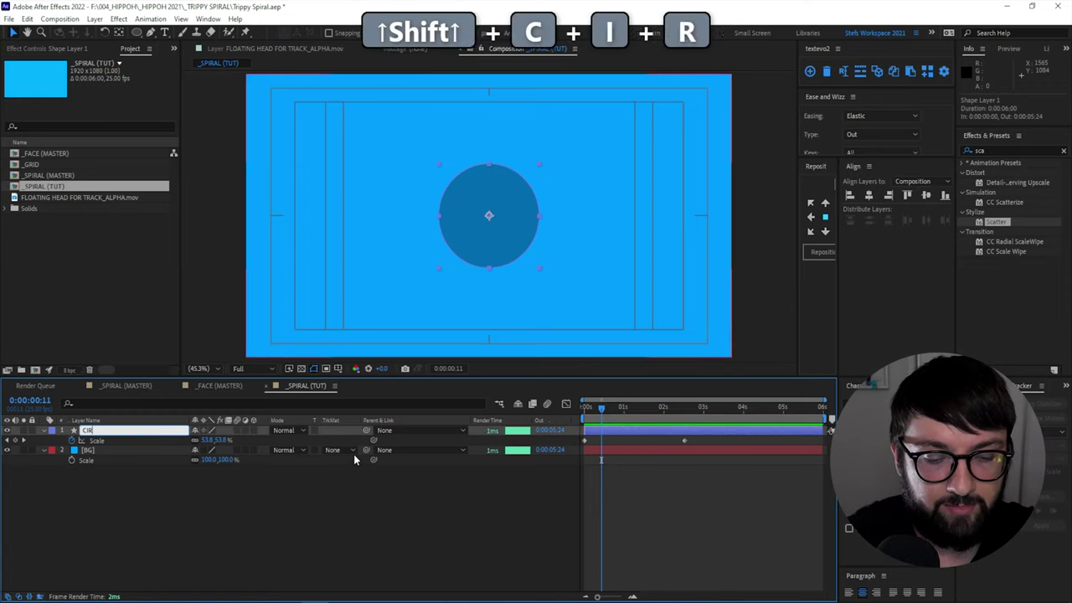
text(CLE 1)
key(Return)
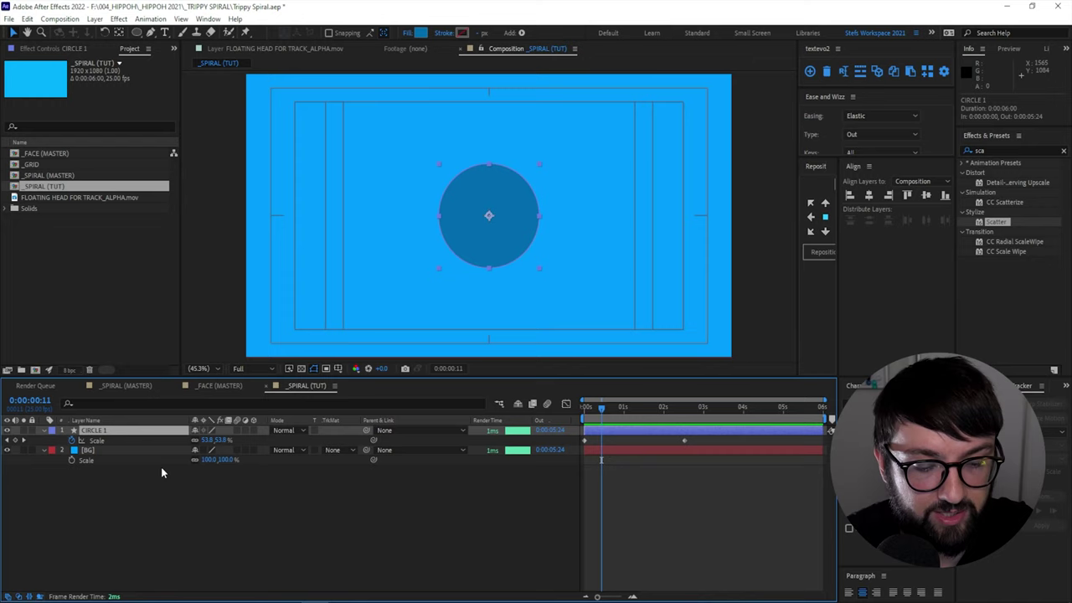
key(ctrl+d)
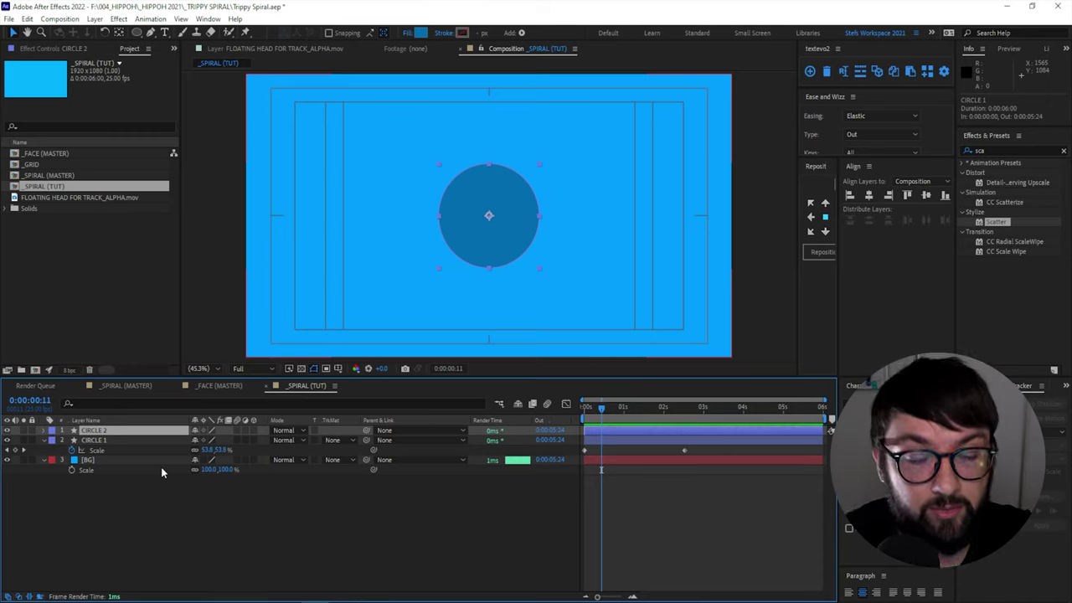
- Give CIRCLE 2 a fill sampled with the eyedropper from the light blue background
click(243, 470)
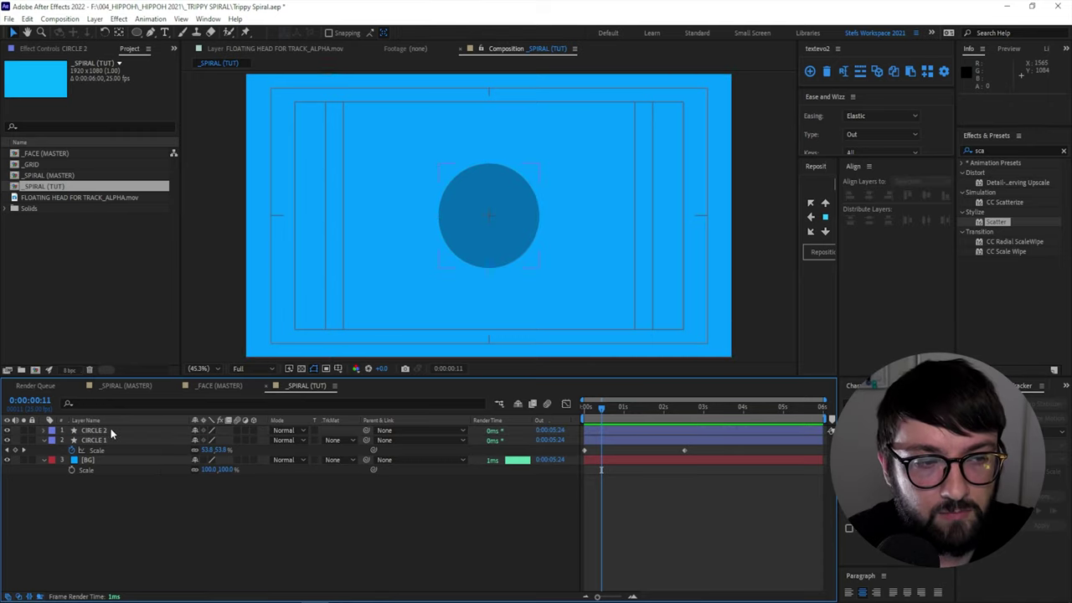
click(110, 429)
click(420, 33)
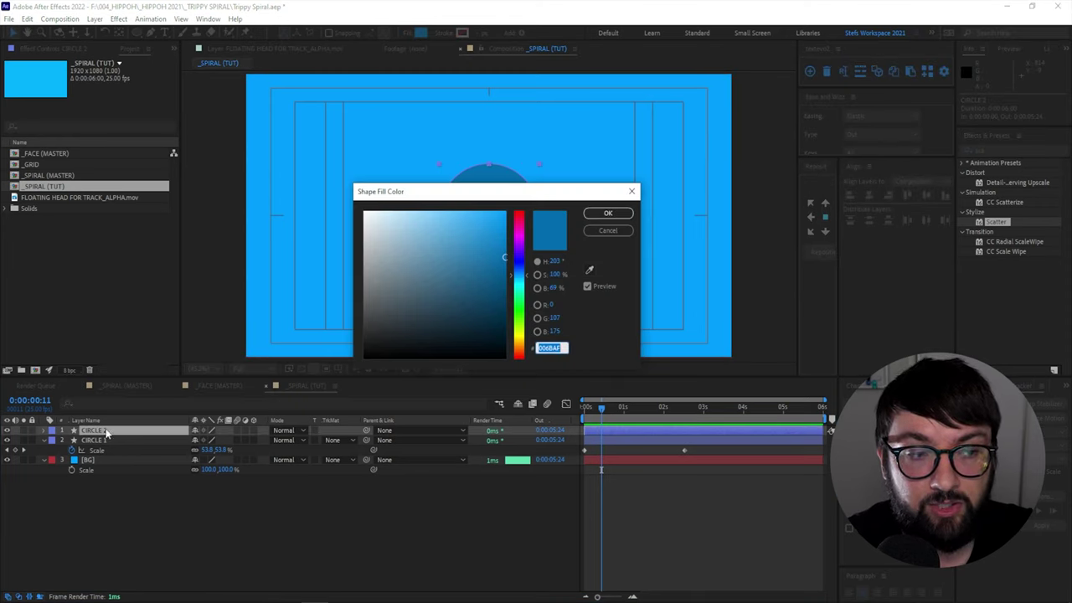
click(588, 269)
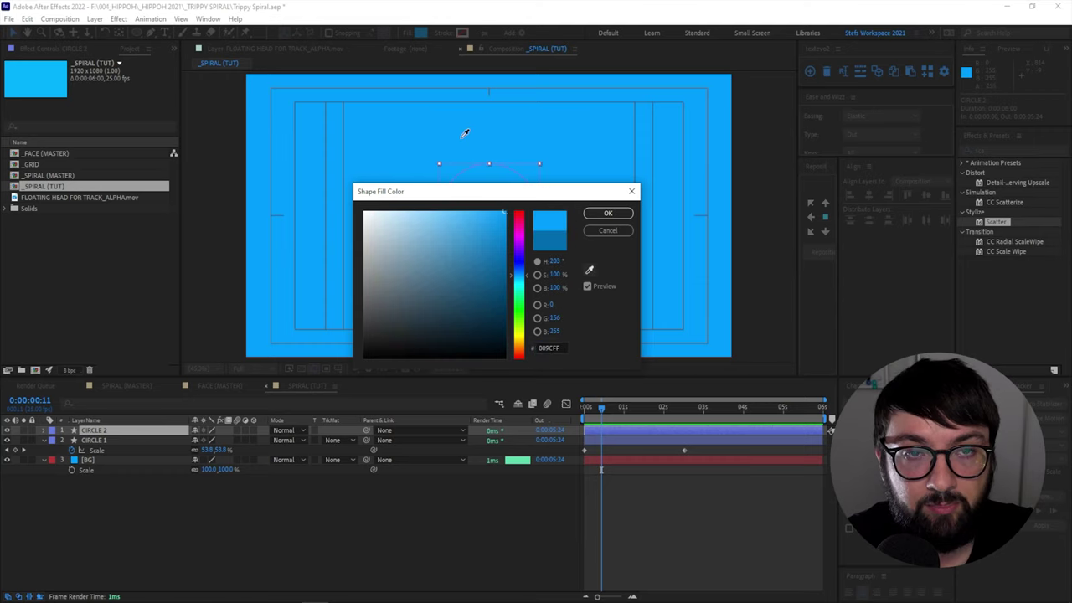
click(405, 122)
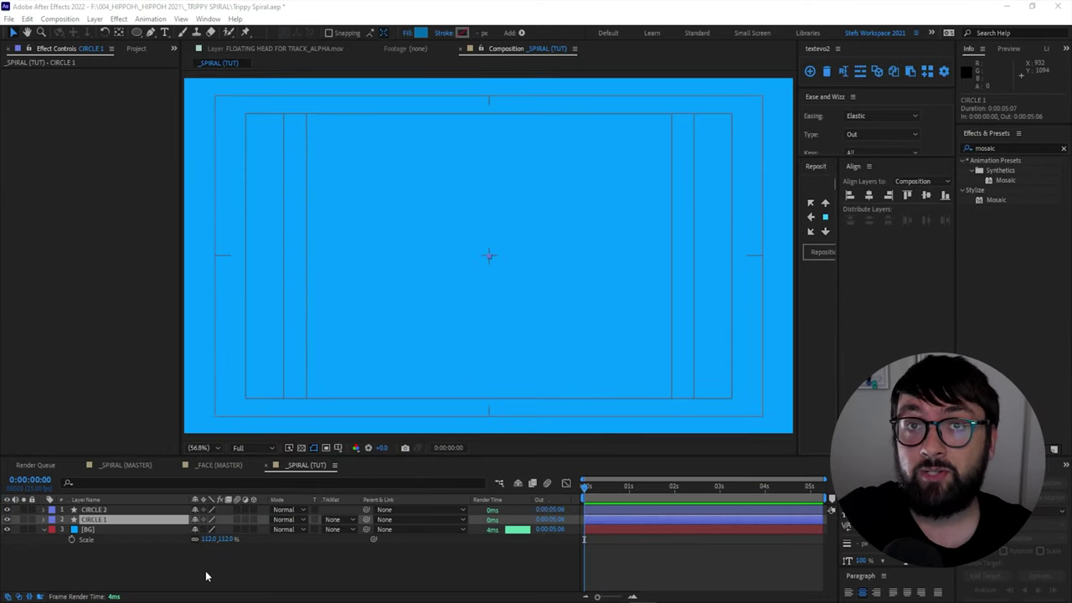
- Play the animation and toggle CIRCLE 1's visibility to check the duplicate
key(space)
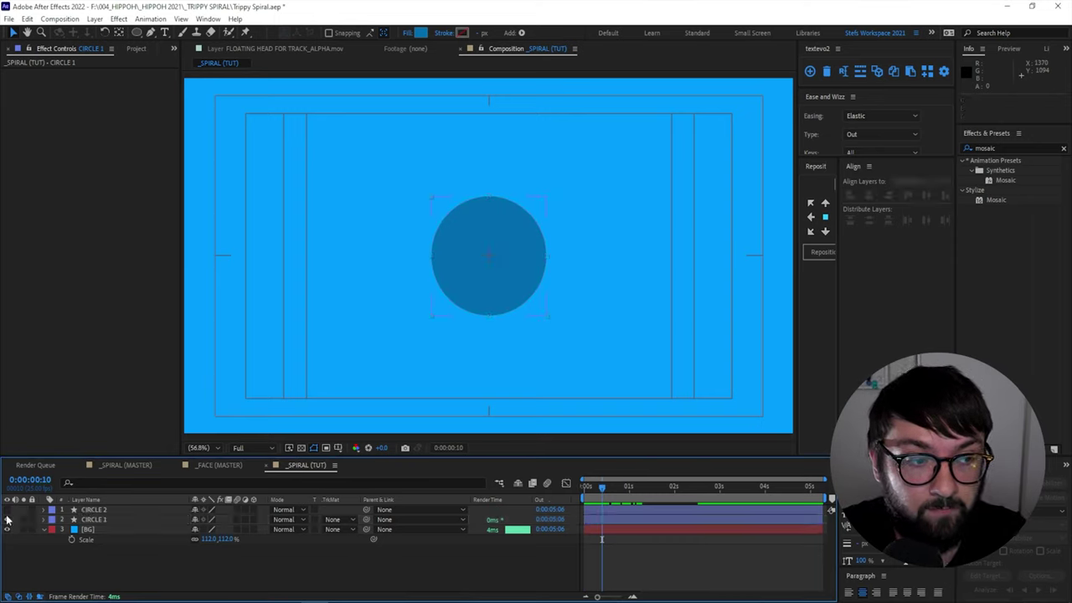
click(7, 519)
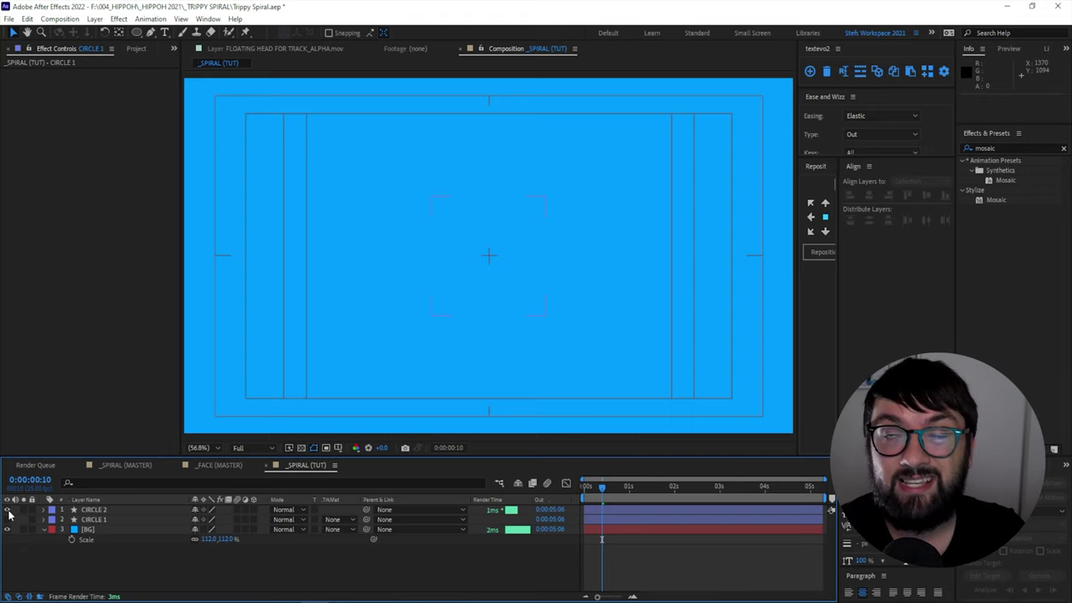
click(7, 519)
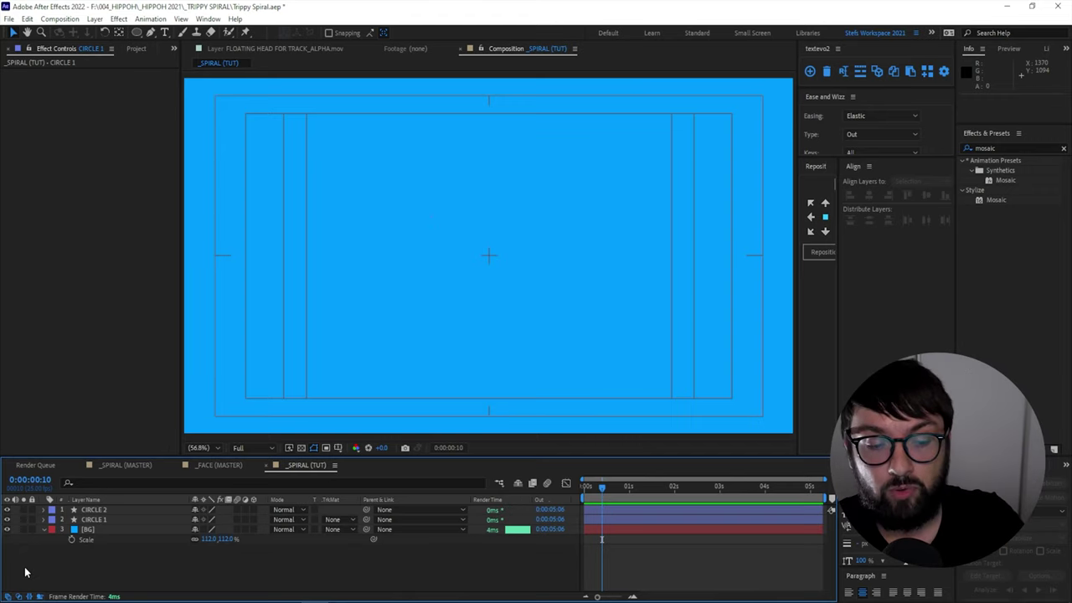
- Duplicate CIRCLE 1 and CIRCLE 2 into CIRCLE 3 and CIRCLE 4 at the top of the stack
click(105, 520)
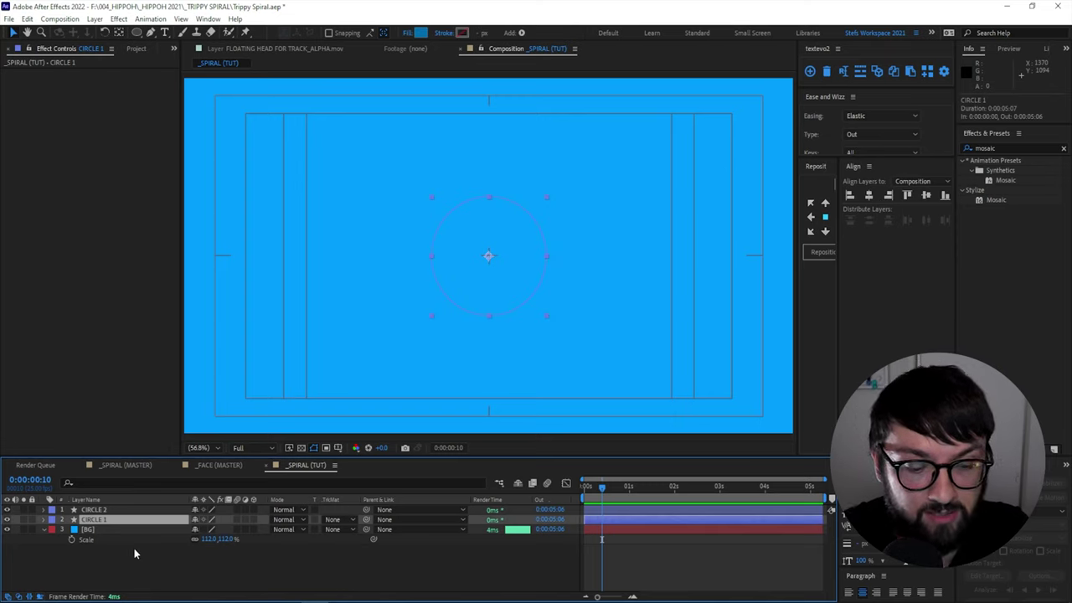
key(ctrl+d)
drag(102, 522, 108, 510)
click(106, 521)
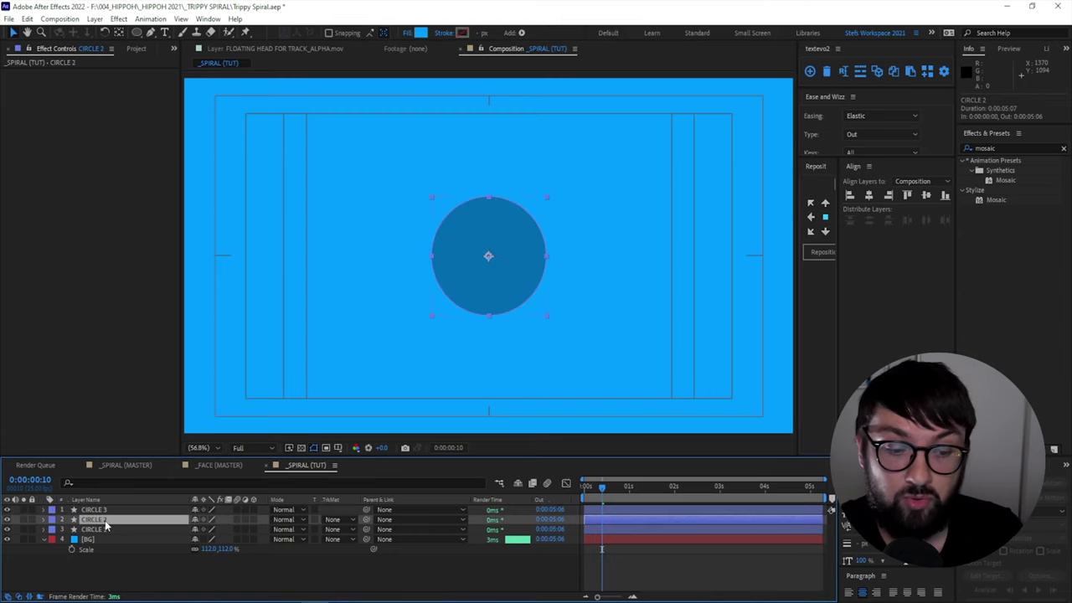
key(ctrl+d)
drag(105, 520, 114, 510)
- Duplicate further circles to create CIRCLE 5 through CIRCLE 8 and enlarge the timeline
click(106, 519)
key(ctrl+d)
click(111, 520)
key(ctrl+d)
click(110, 519)
key(ctrl+d)
click(105, 519)
key(ctrl+d)
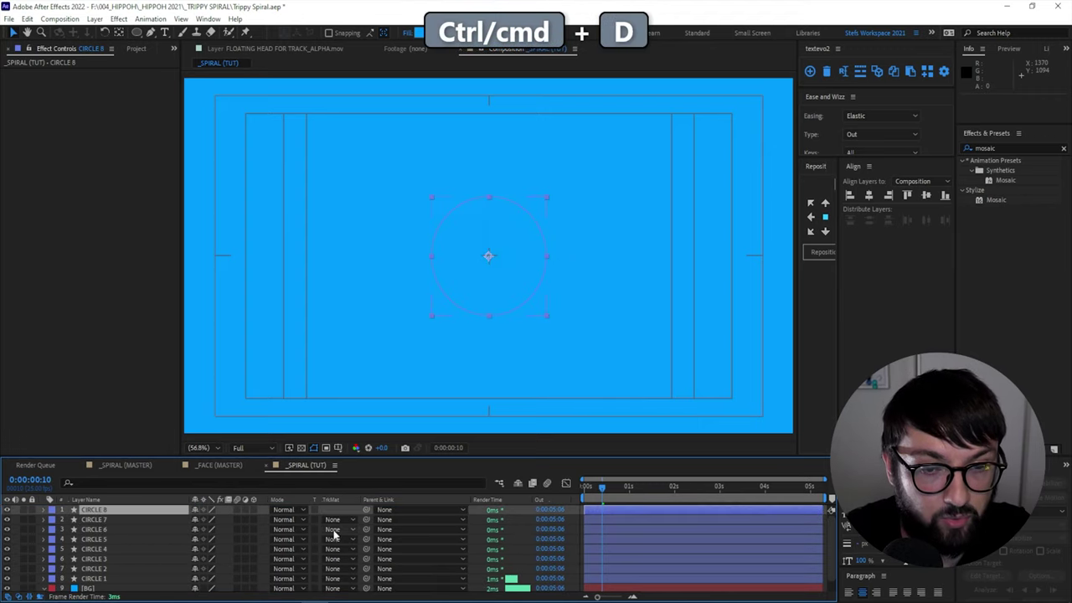
drag(467, 458, 467, 400)
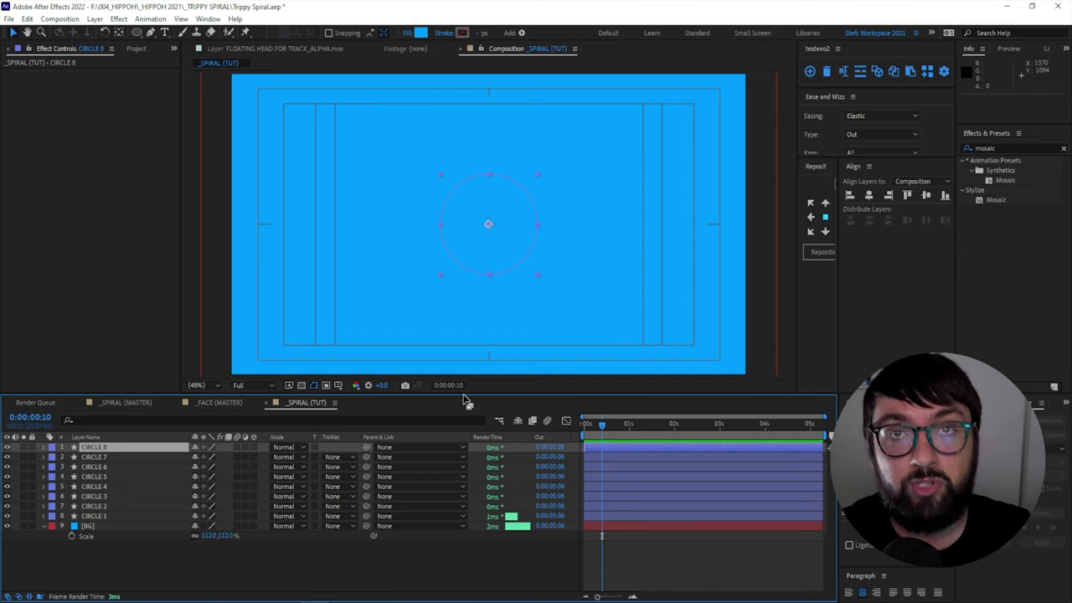
- Move CIRCLE 2 through CIRCLE 8 ten frames later, undoing earlier single-frame nudges
key(shift)
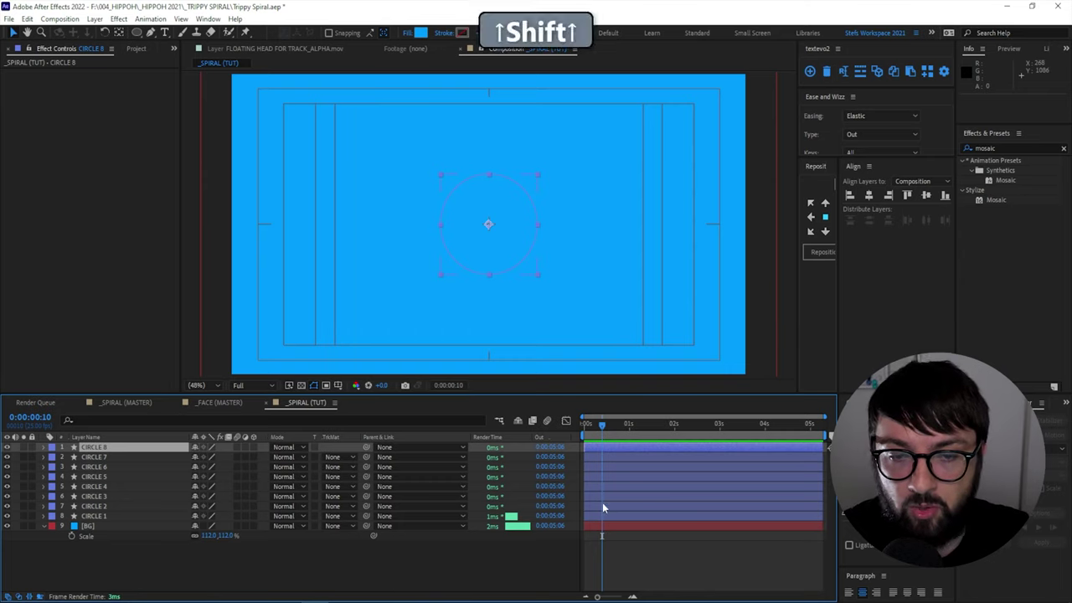
shift+click(598, 508)
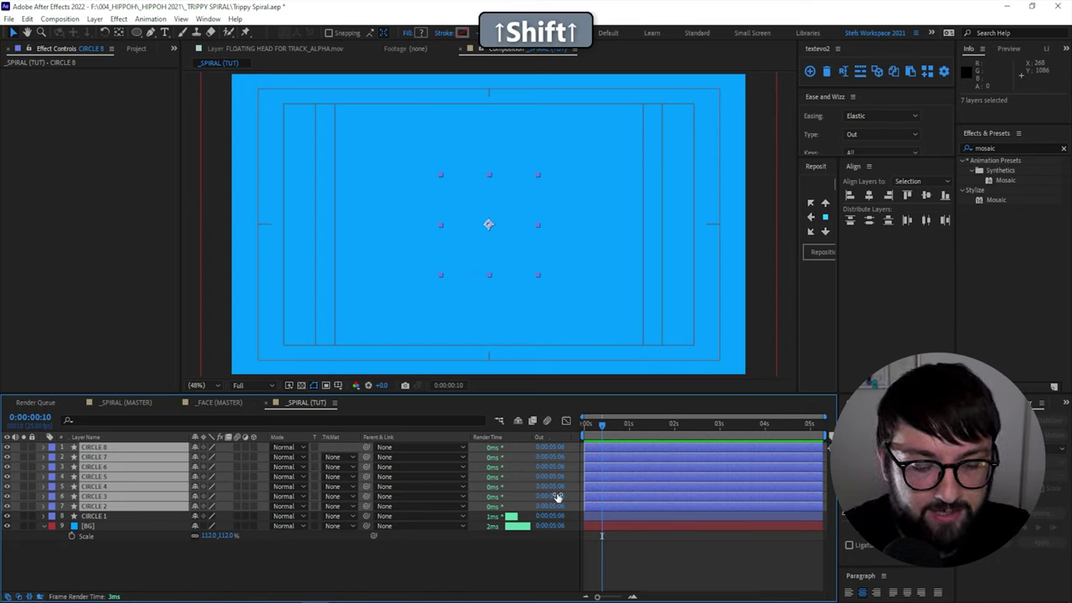
key(alt)
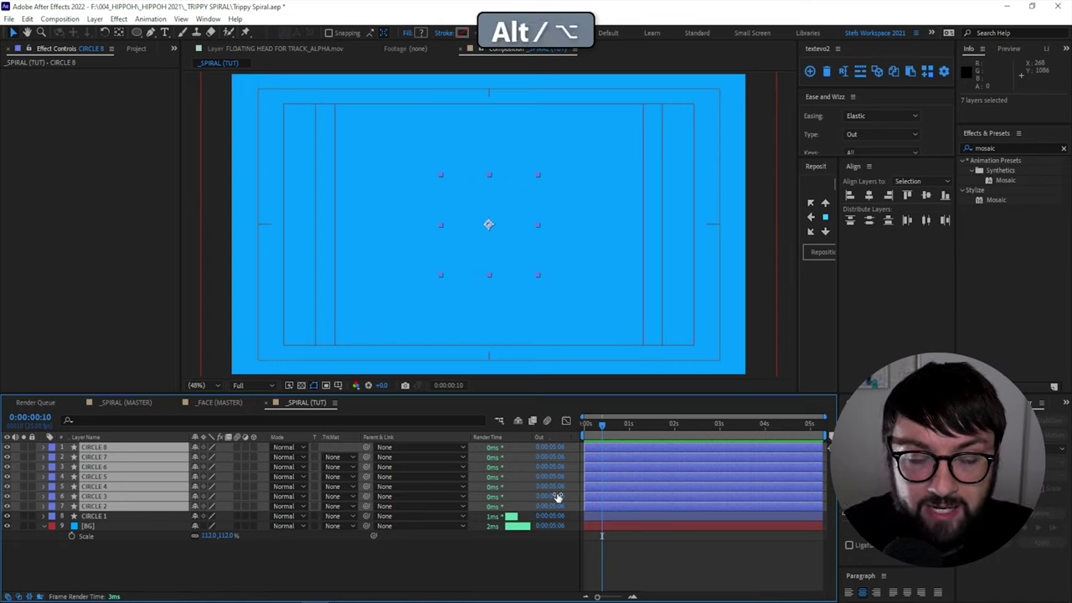
key(alt+Page_Down)
key(alt+Page_Down)
key(alt+Page_Down)
key(alt+Page_Down)
key(alt+Page_Down)
key(alt+Page_Down)
key(alt+Page_Down)
key(alt+Page_Down)
key(alt+Page_Down)
key(alt+Page_Down)
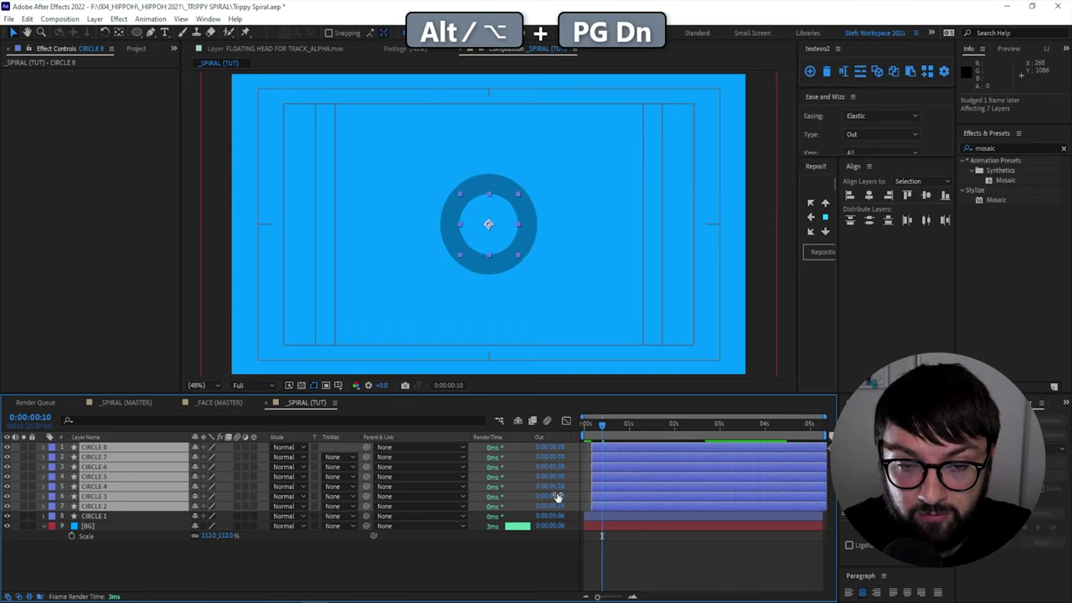
key(alt+Page_Down)
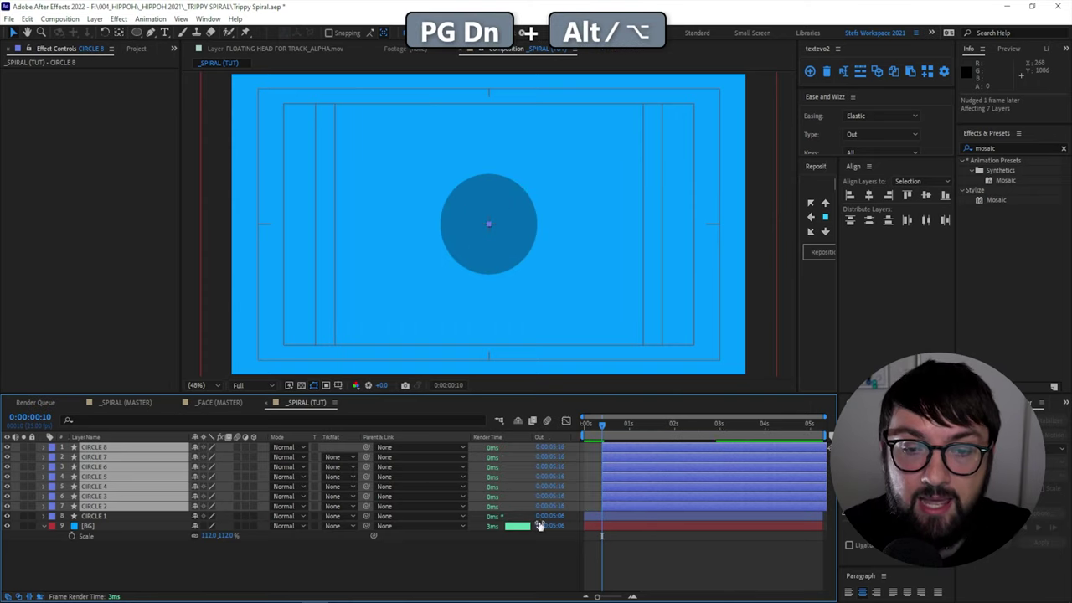
click(615, 497)
shift+click(619, 449)
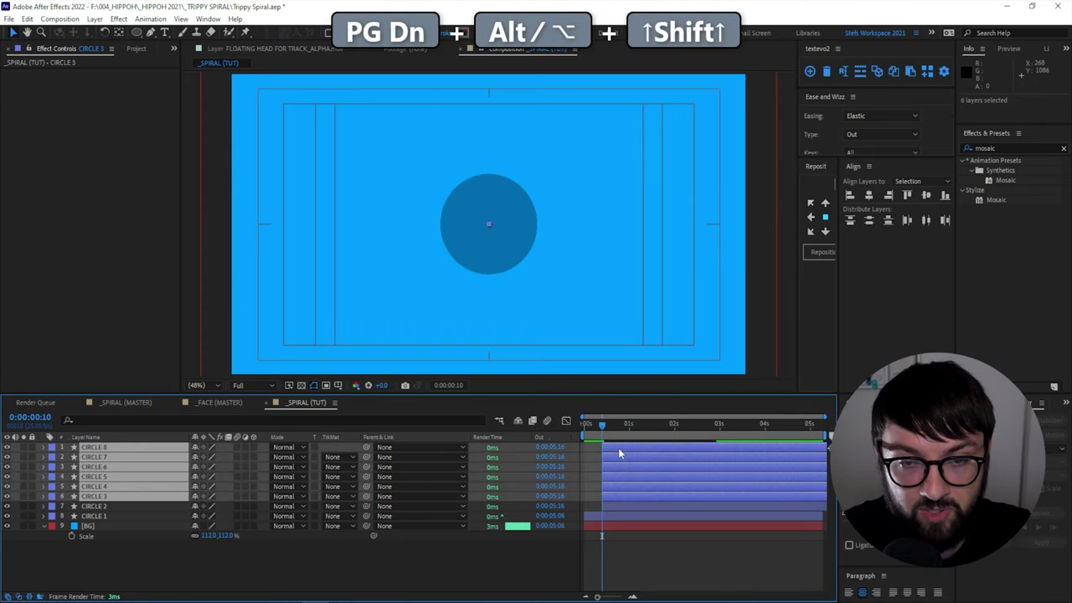
key(alt)
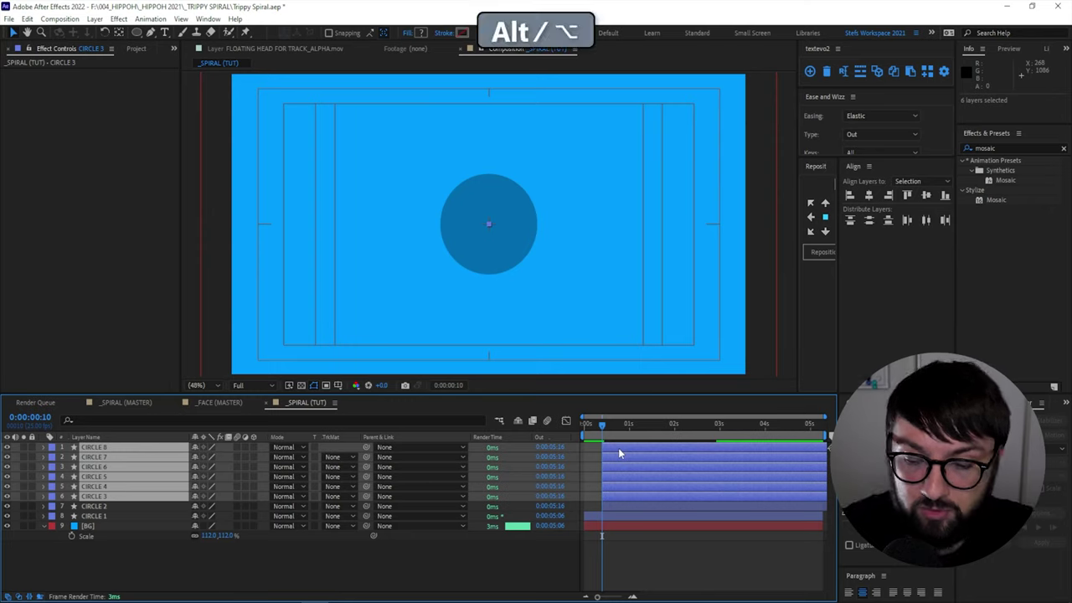
key(alt+Page_Down)
key(alt+Page_Down)
key(alt+Page_Down)
key(alt+Page_Down)
key(alt+Page_Down)
key(alt+Page_Down)
key(alt+Page_Down)
key(alt+Page_Down)
key(alt+Page_Down)
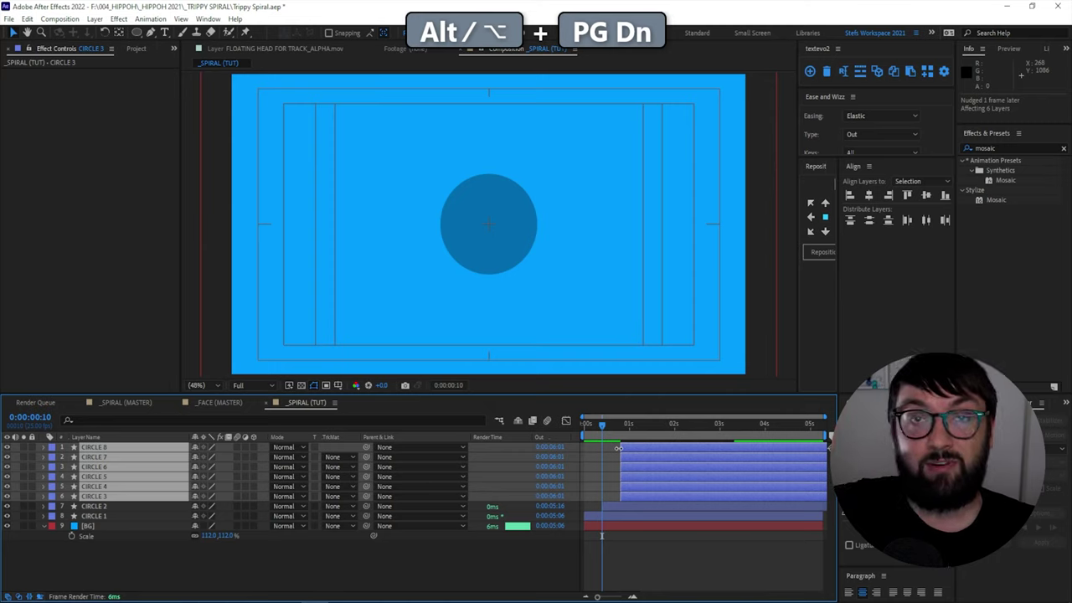
key(ctrl+z)
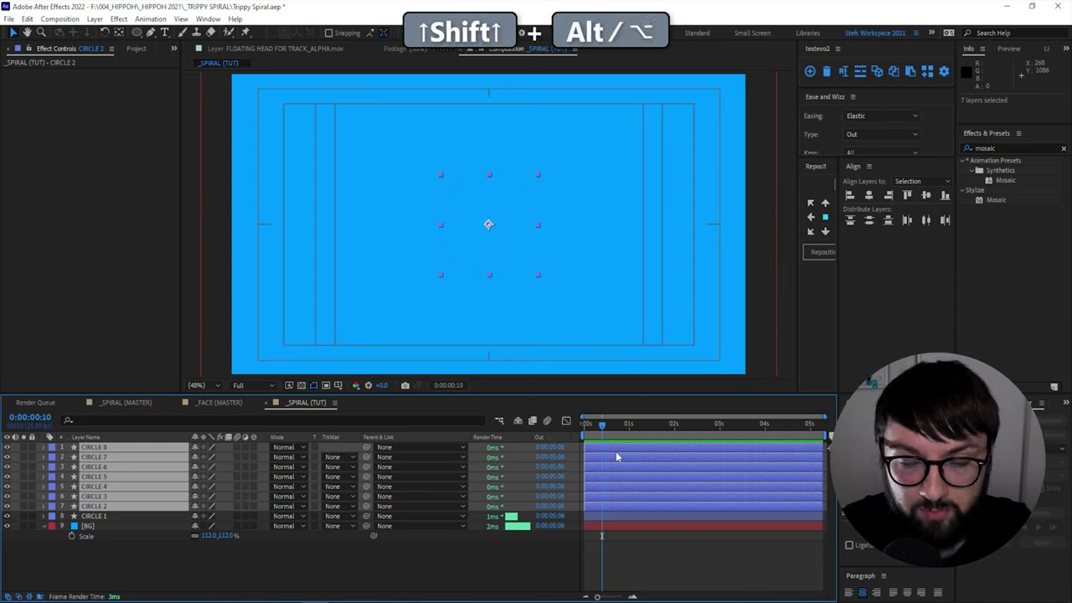
key(shift+alt+Page_Down)
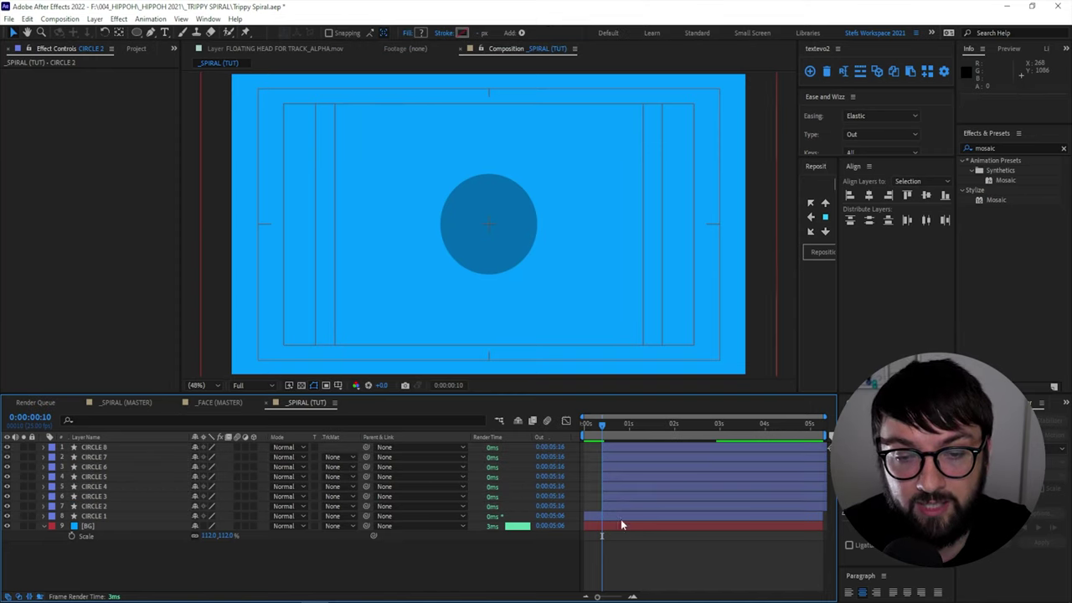
- Shift CIRCLE 3–8, then CIRCLE 4–8, ten more frames later each
click(621, 519)
click(626, 497)
shift+click(631, 447)
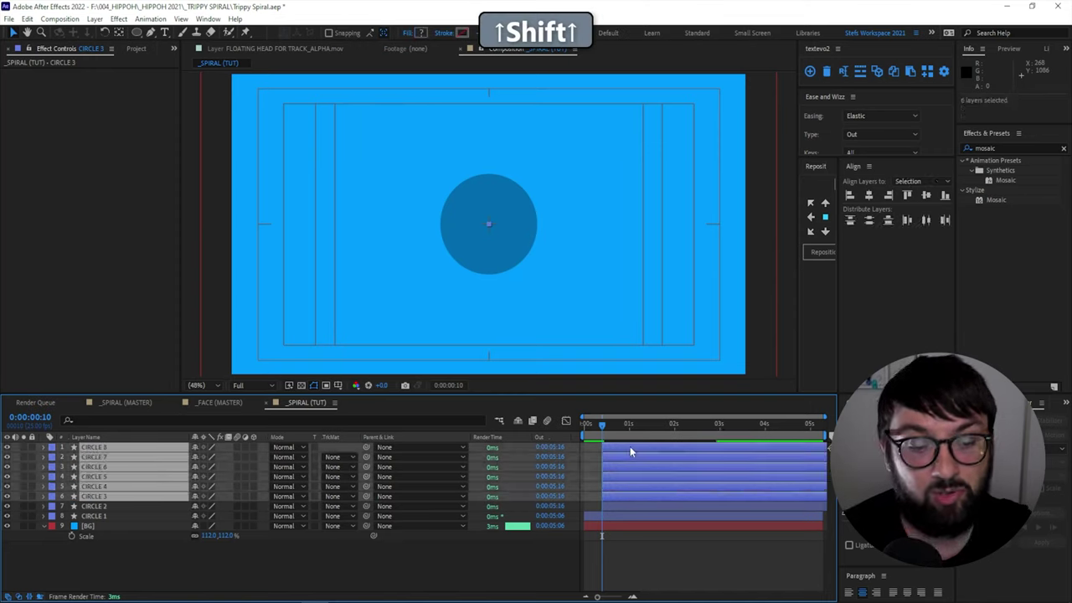
key(shift+alt+Page_Down)
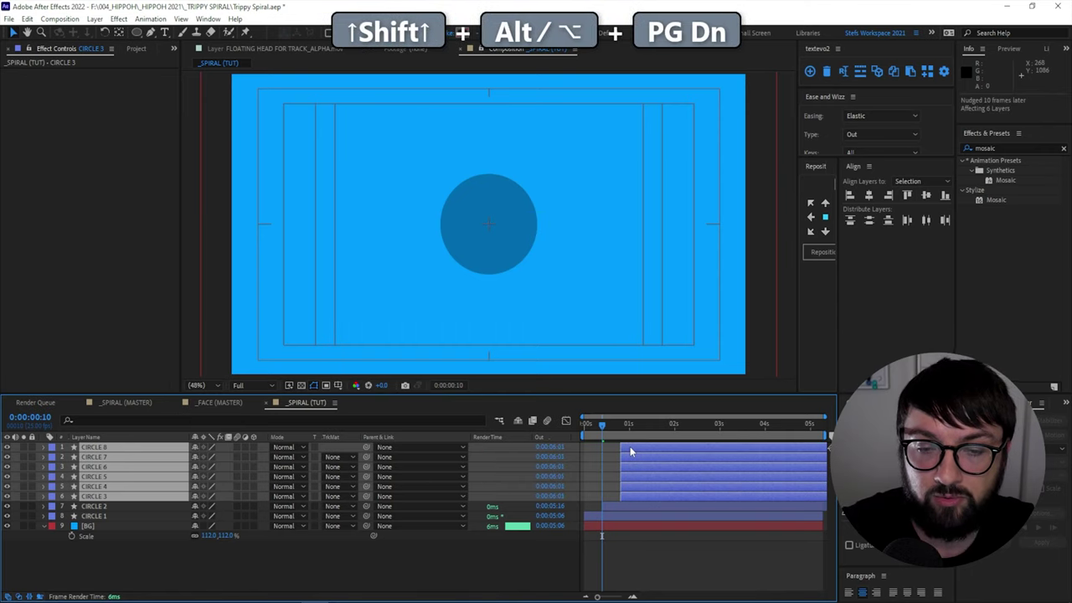
click(640, 533)
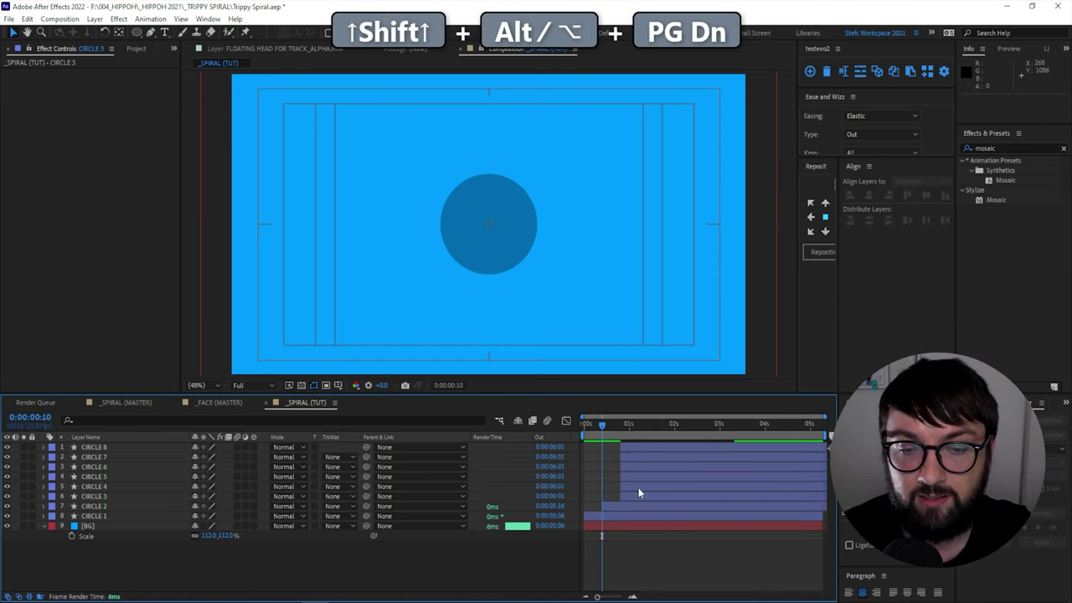
click(638, 487)
shift+click(636, 448)
key(shift+alt+Page_Down)
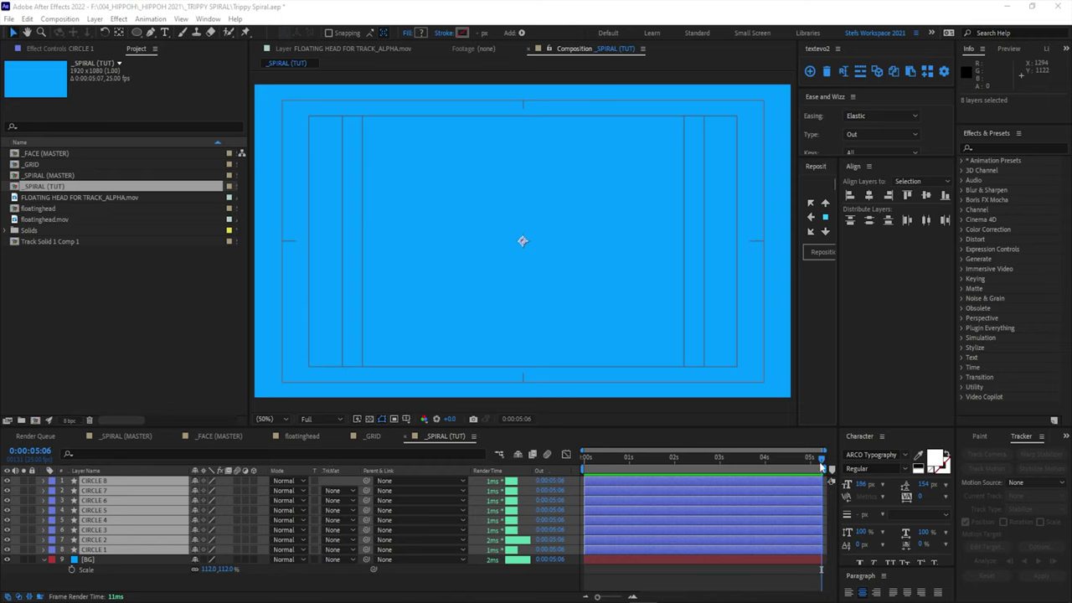
- Set the time to 0:00:05:00 and open Sequence Layers for the selected circle layers
drag(806, 458, 829, 469)
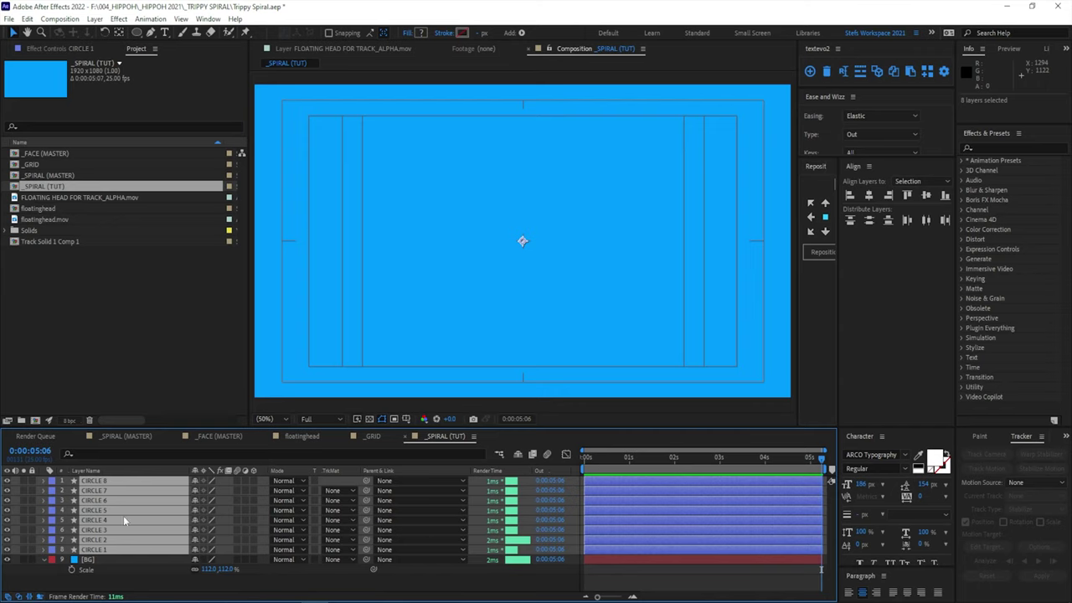
right_click(100, 506)
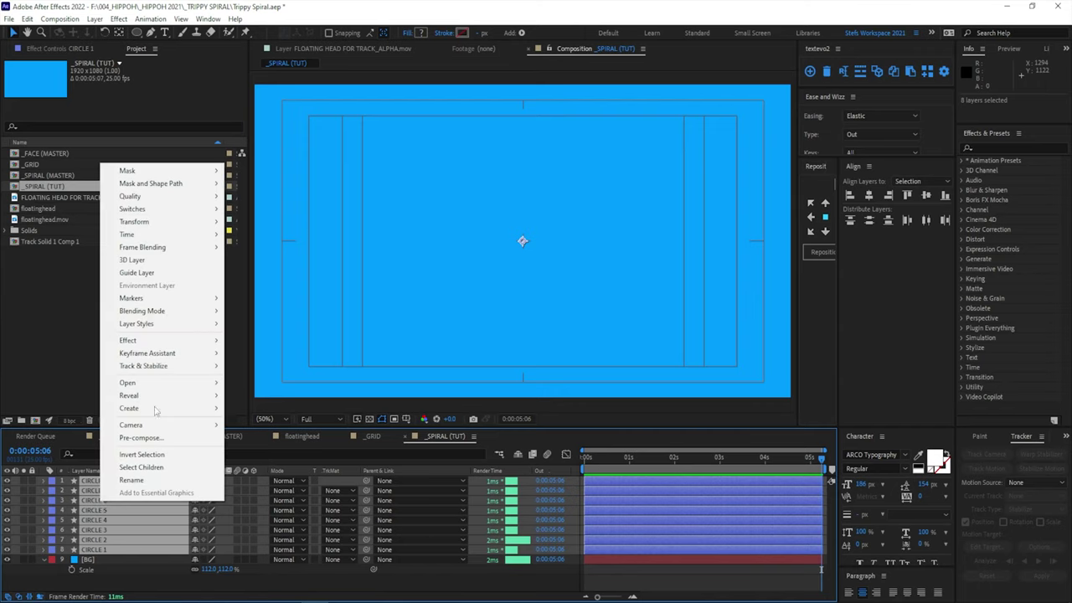
mouse_move(165, 356)
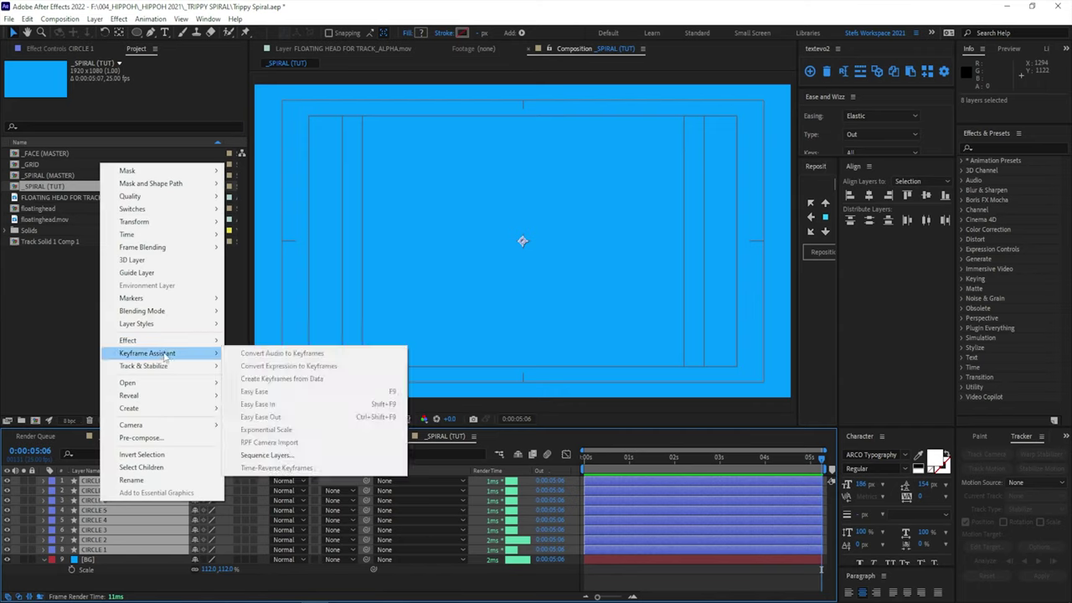
click(266, 454)
- Check the layer-timing notes for the 05:00 - 7 entry
key(alt+Tab)
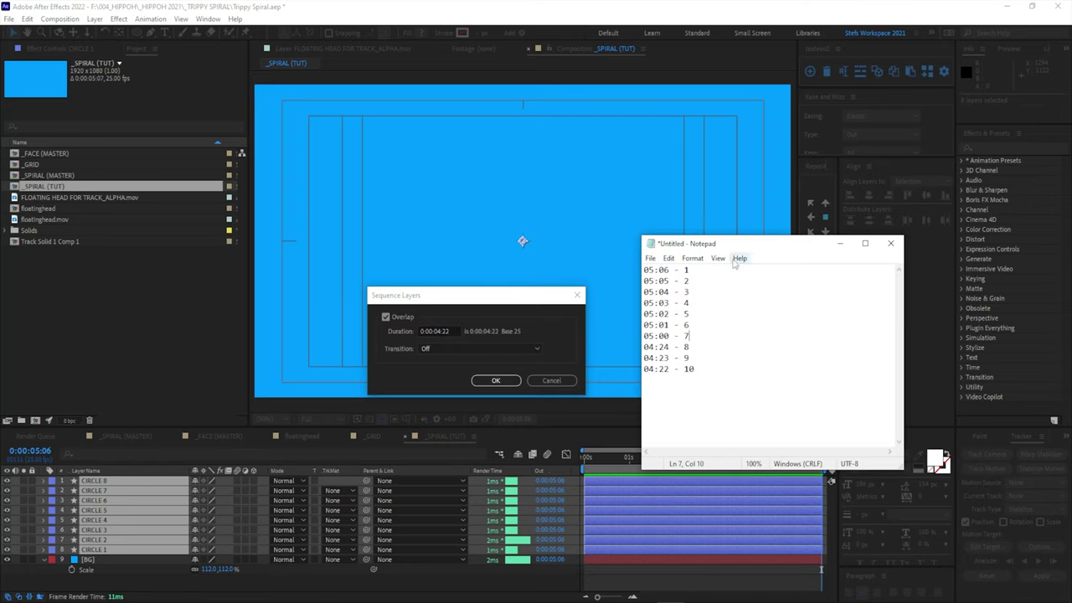
drag(754, 241, 730, 258)
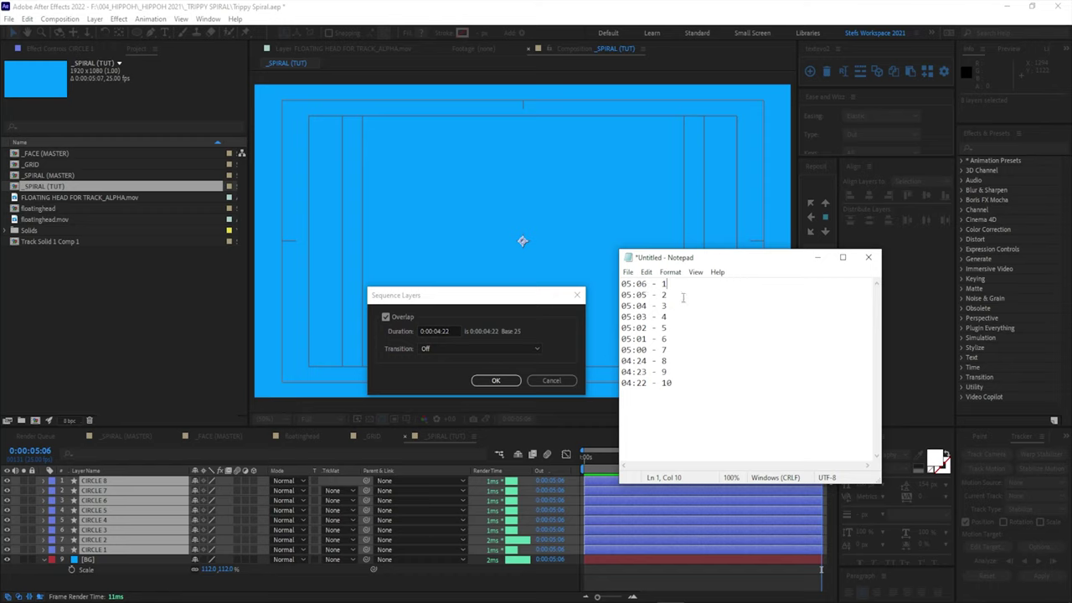
key(Down)
key(Down)
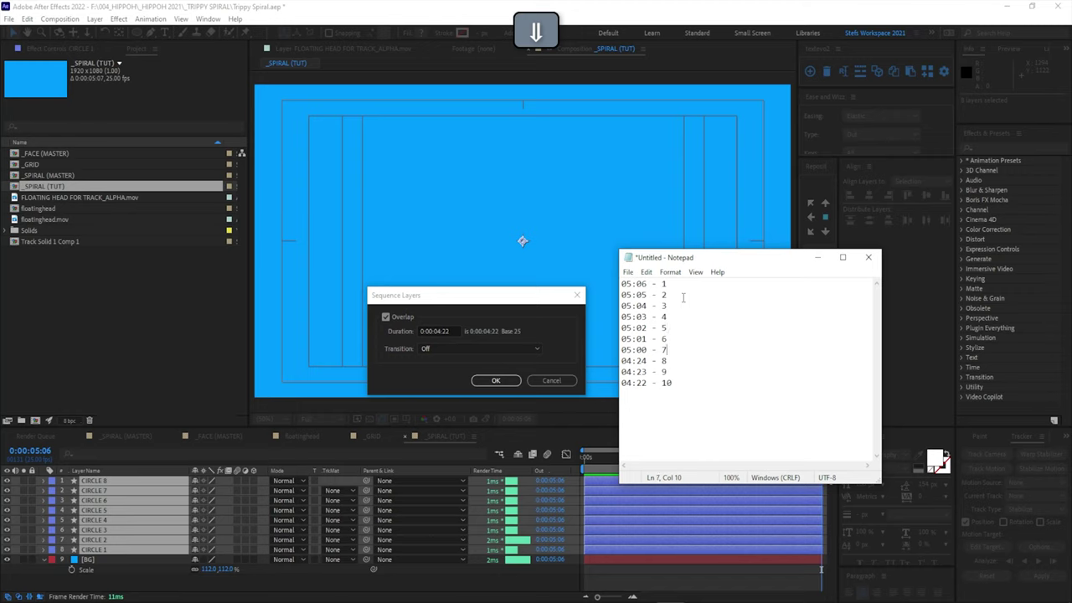
key(Down)
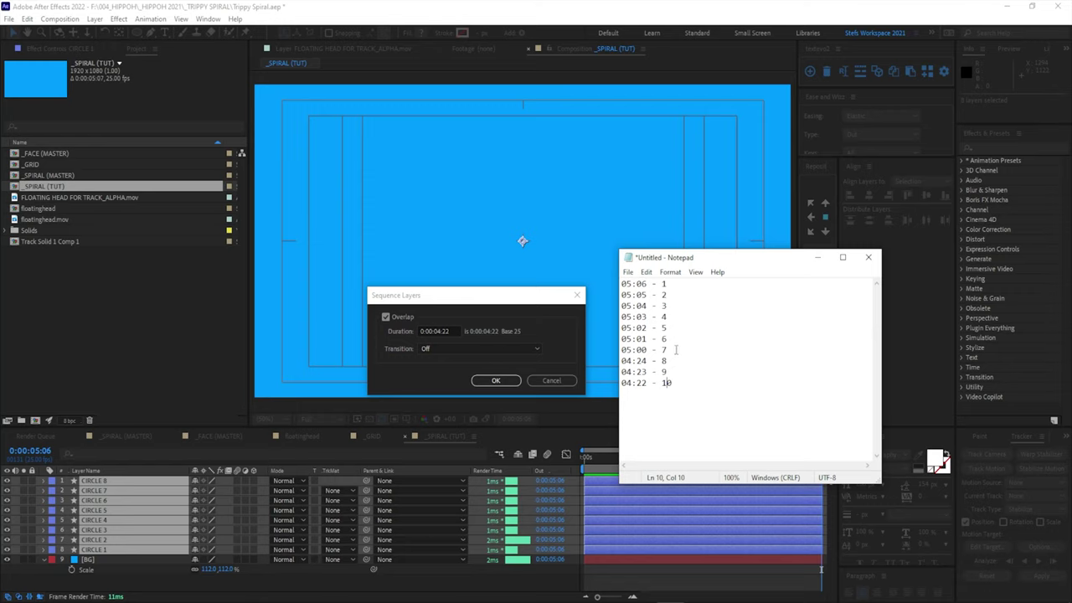
drag(676, 350, 623, 352)
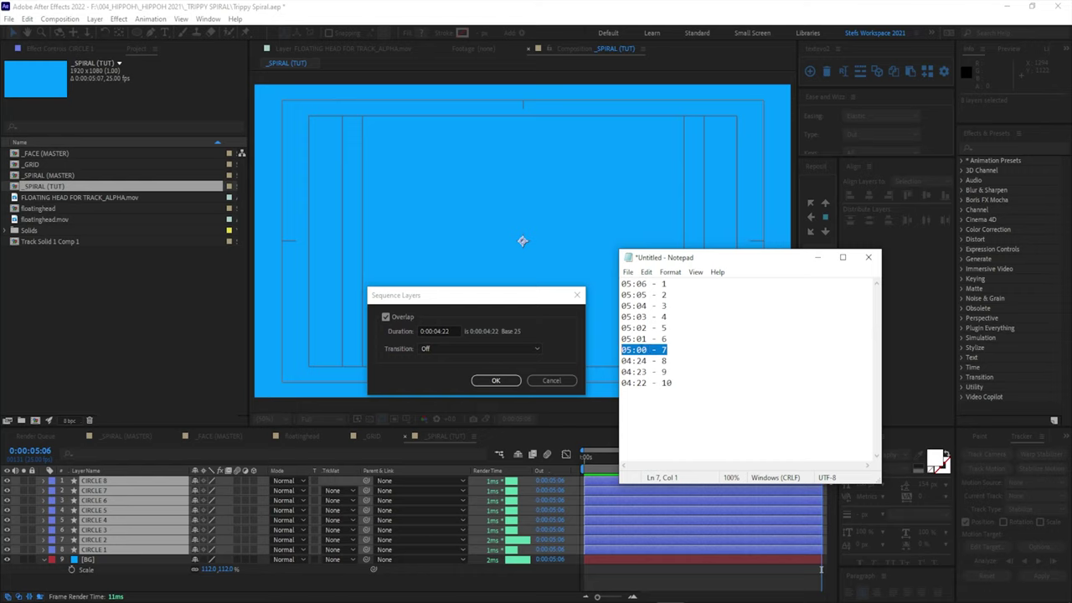
click(675, 286)
- Apply the sequence with a 0:00:04:22 overlap and scrub from the start to watch the circles grow
click(471, 338)
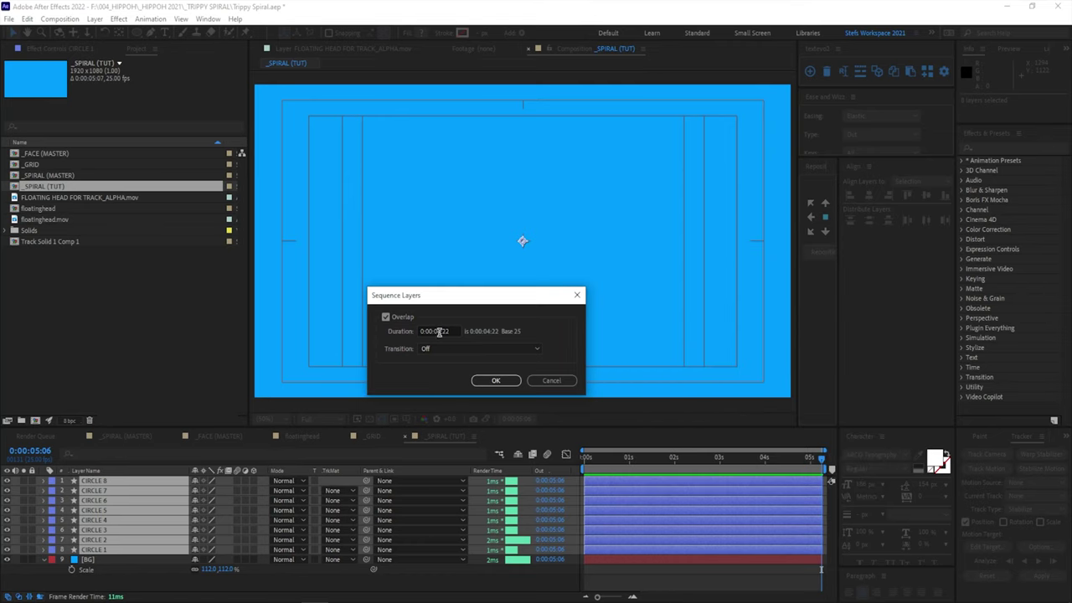
click(498, 381)
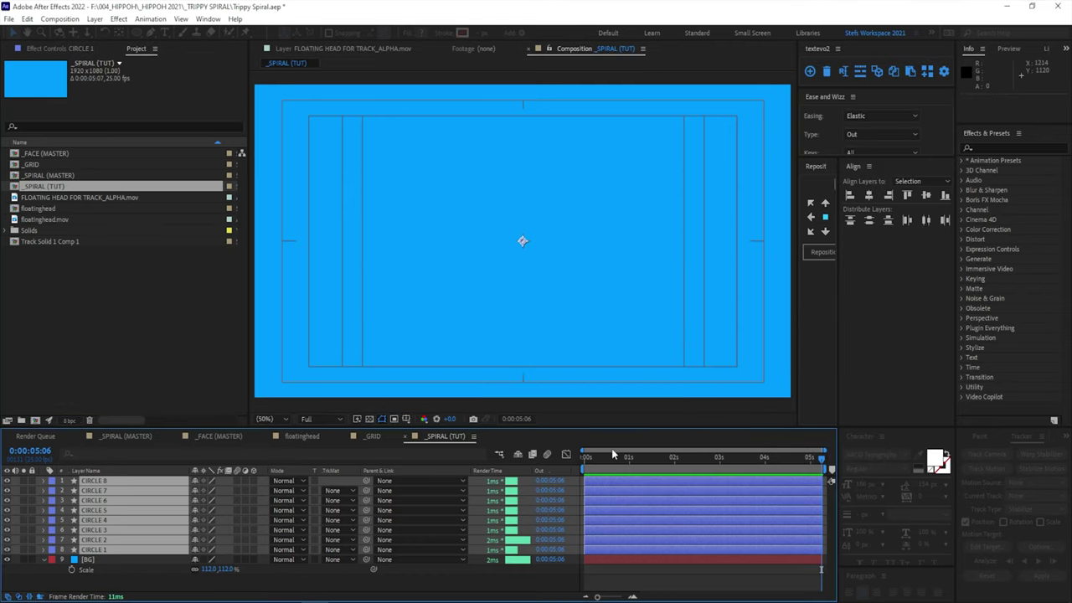
click(585, 465)
drag(584, 468, 647, 469)
- Play back the cascade and make CIRCLE 2 start at the current time
key(space)
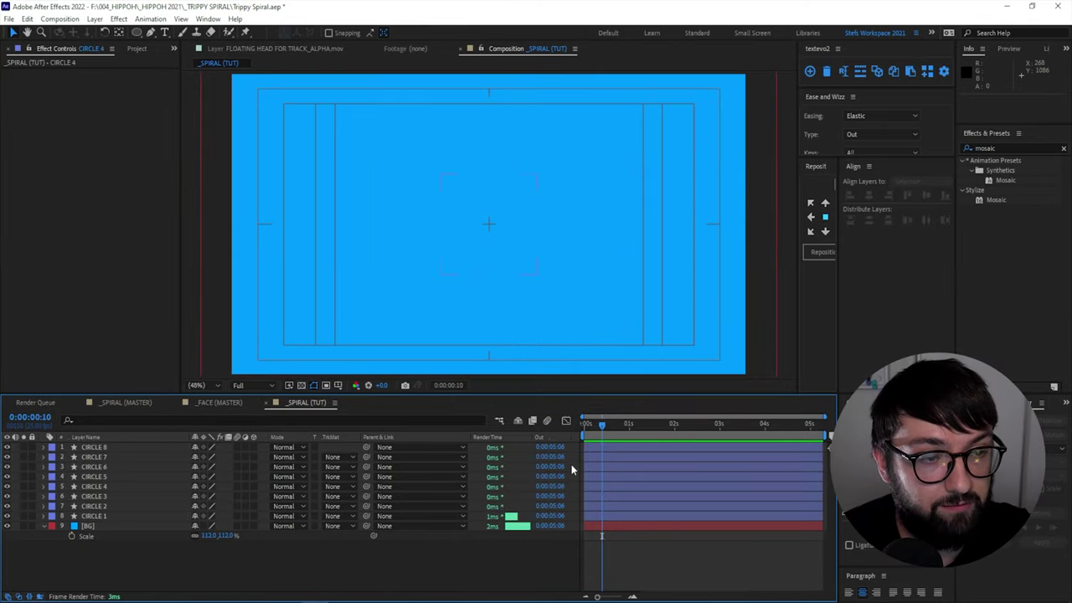
click(605, 508)
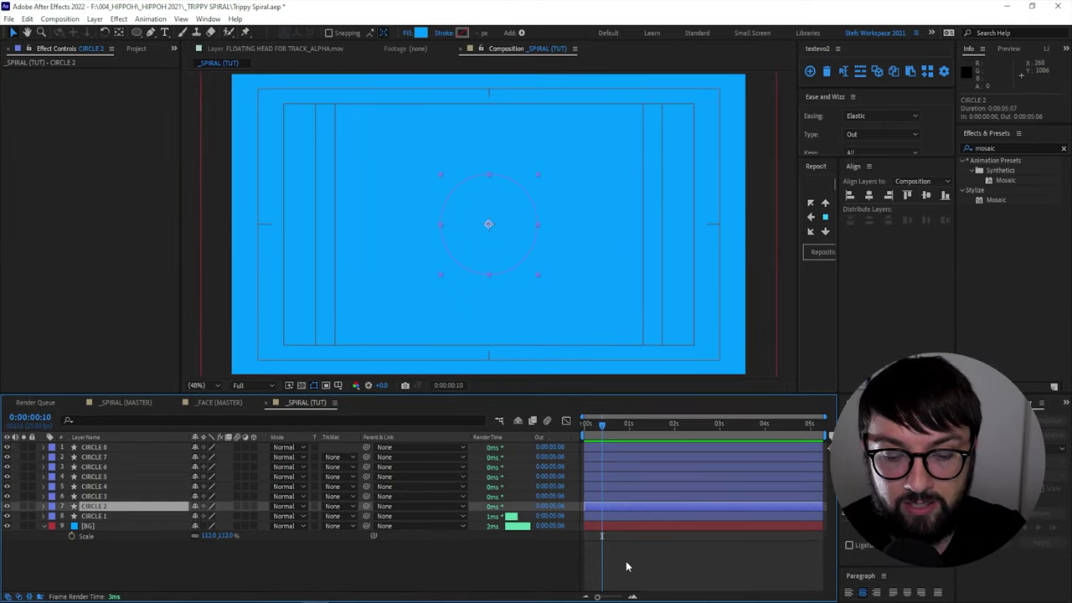
key(bracketleft)
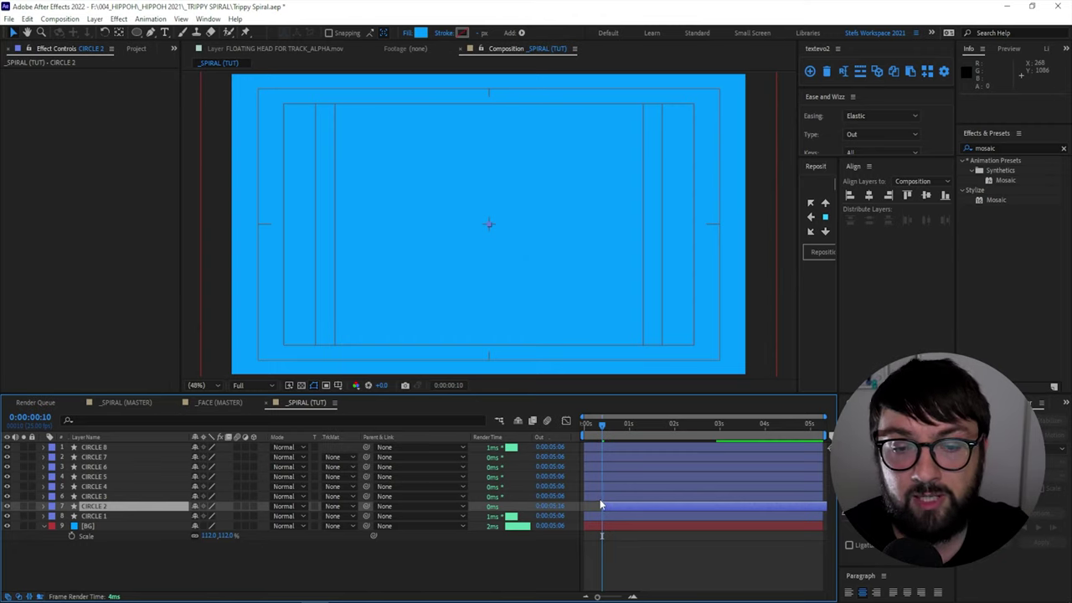
- Move CIRCLE 3's in point to 0:00:00:20
key(ctrl+Up)
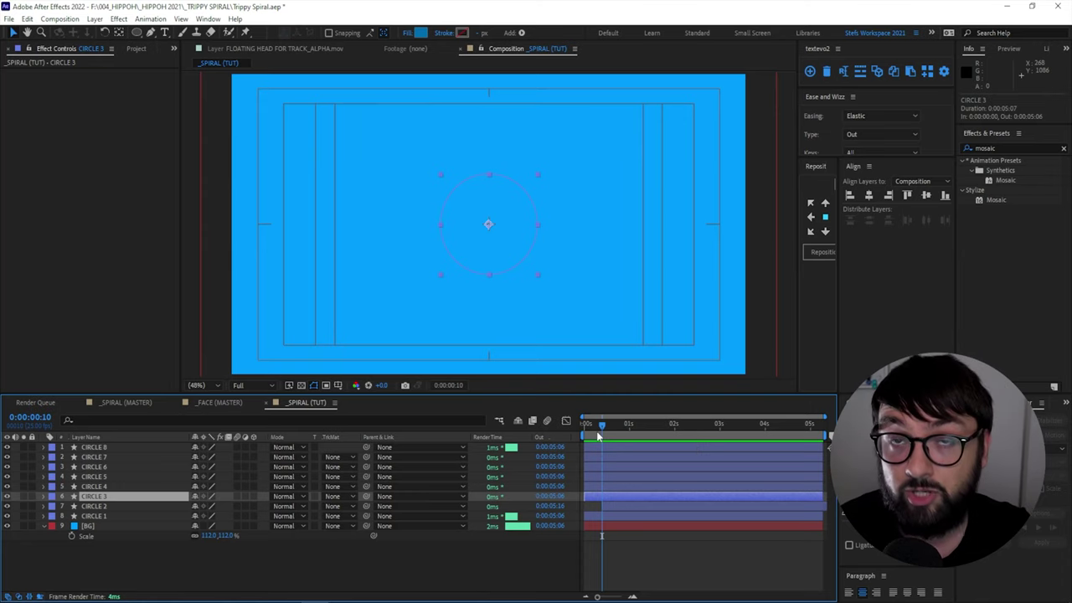
key(ctrl)
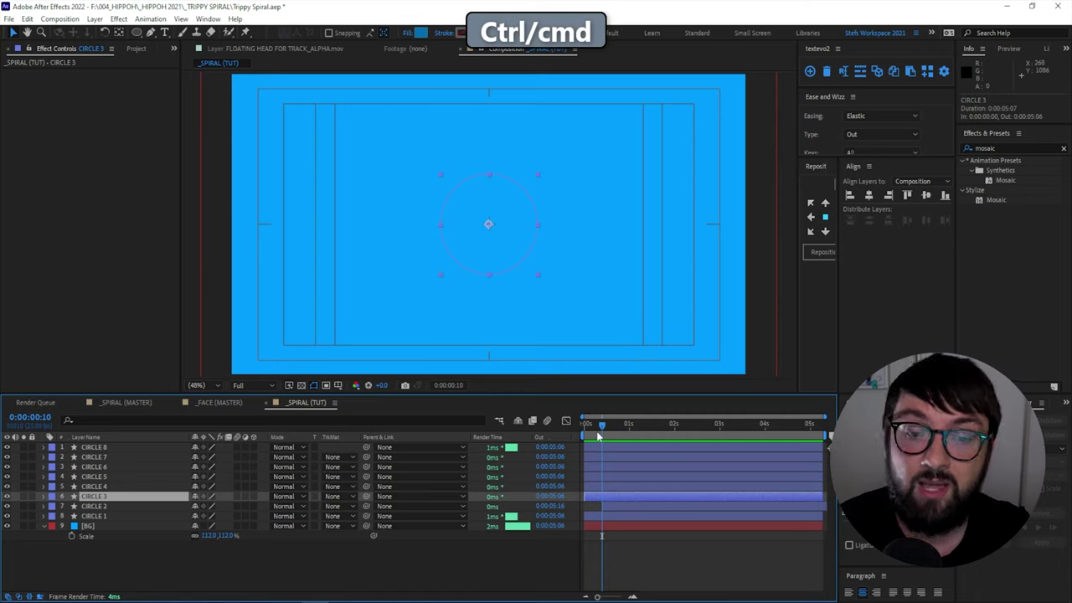
key(ctrl+Right)
key(ctrl+Right)
key(ctrl+Right)
key(ctrl+Right)
key(ctrl+Right)
key(ctrl+Right)
key(ctrl+Right)
key(ctrl+Right)
key(ctrl+Right)
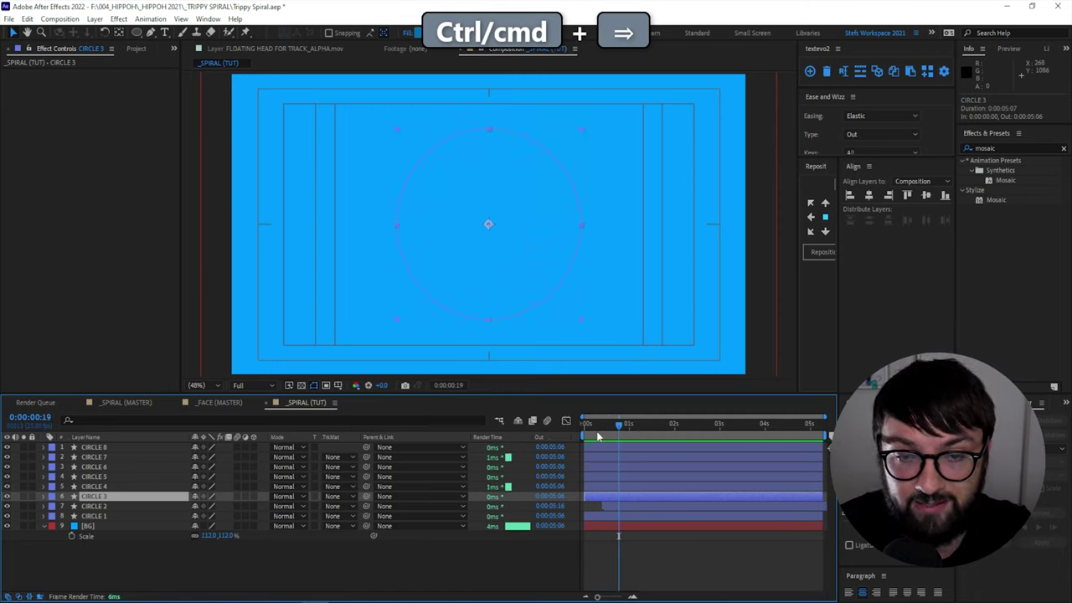
key(ctrl+Right)
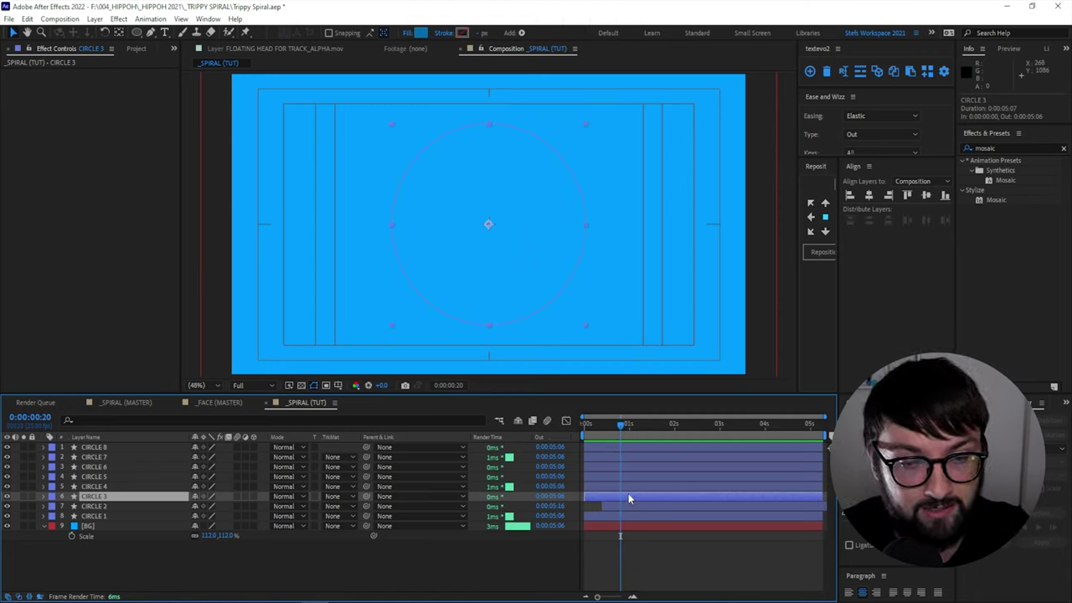
key(bracketleft)
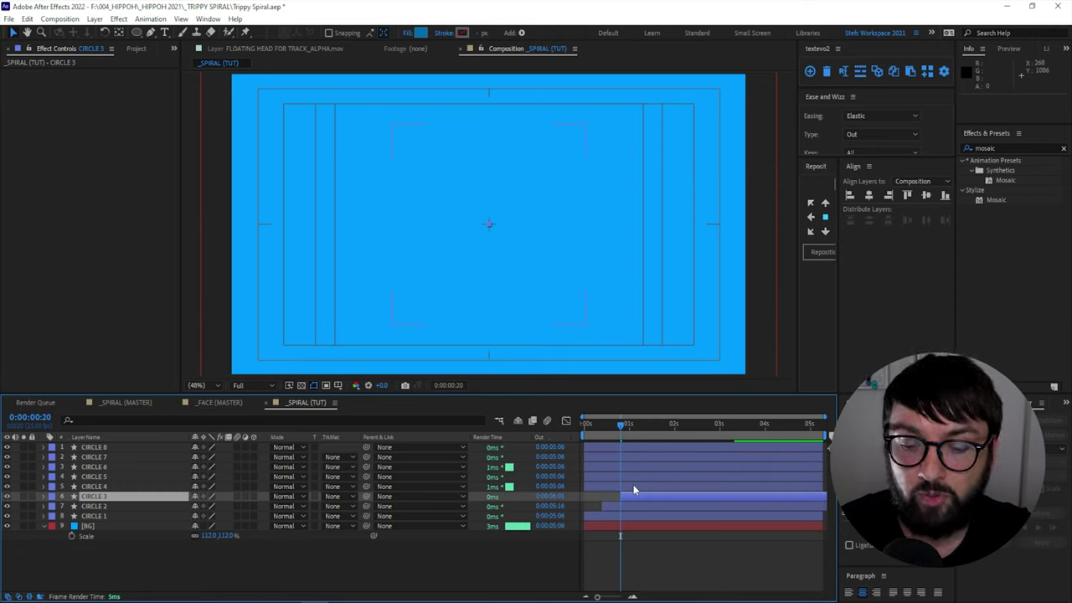
- Move CIRCLE 4's in point to 0:00:01:05
key(ctrl+Right)
key(ctrl+Right)
key(ctrl+Right)
key(ctrl+Right)
key(ctrl+Right)
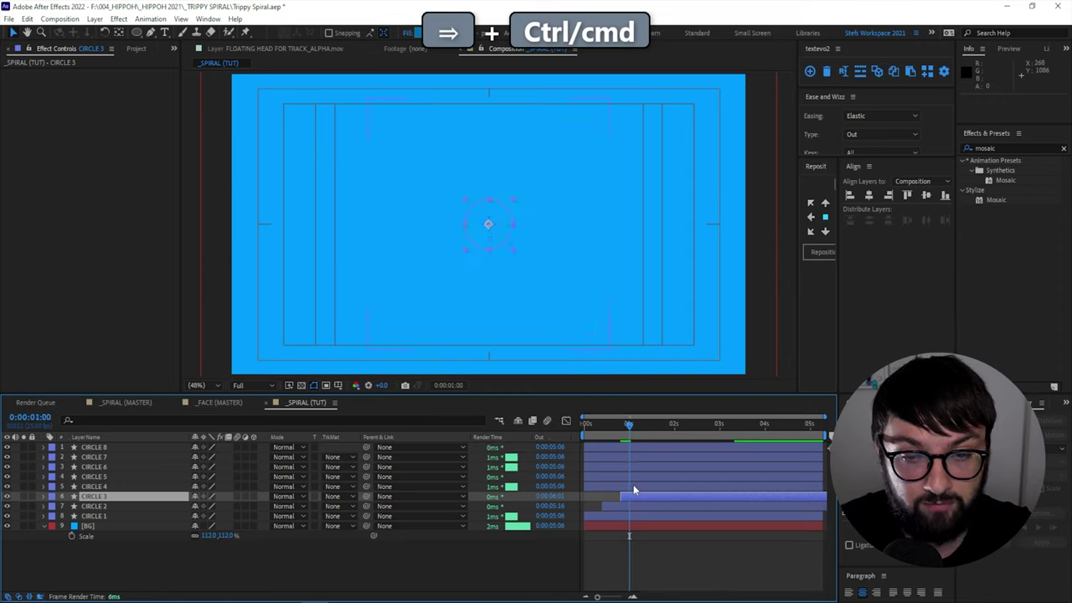
key(ctrl+Right)
key(ctrl+Right)
key(ctrl+Right)
key(ctrl+Right)
key(ctrl+Right)
click(634, 488)
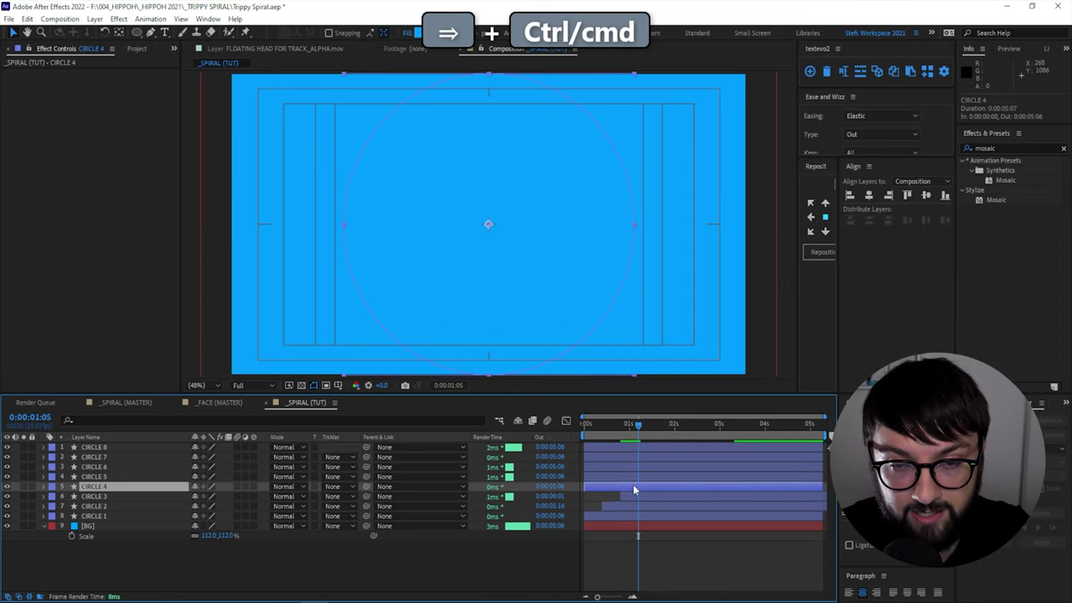
key(bracketleft)
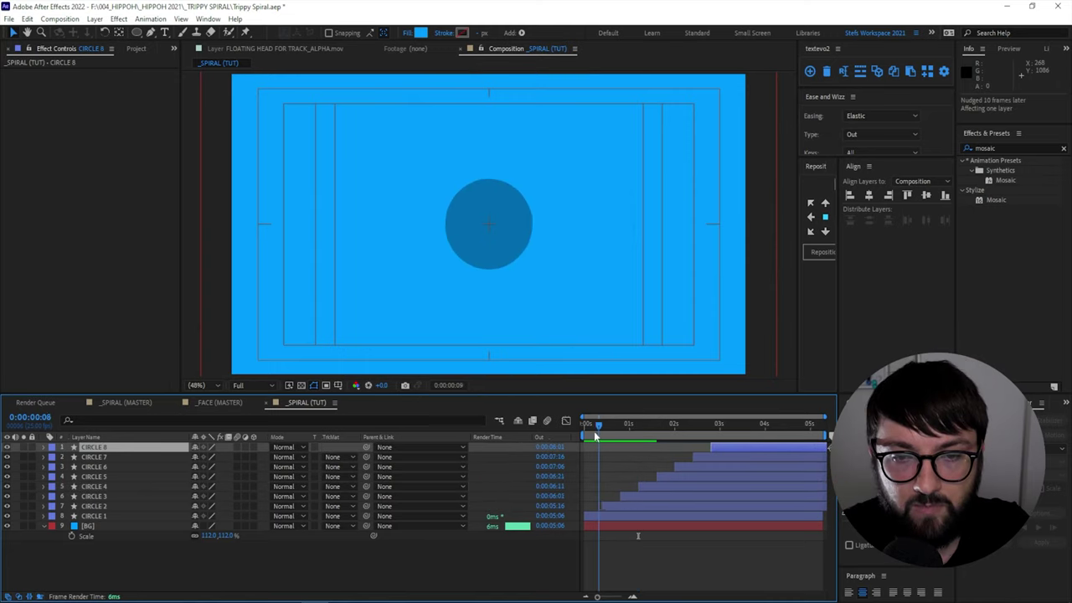
- Scrub through the staggered rings, then play back _SPIRAL (MASTER) for comparison
drag(594, 432, 823, 446)
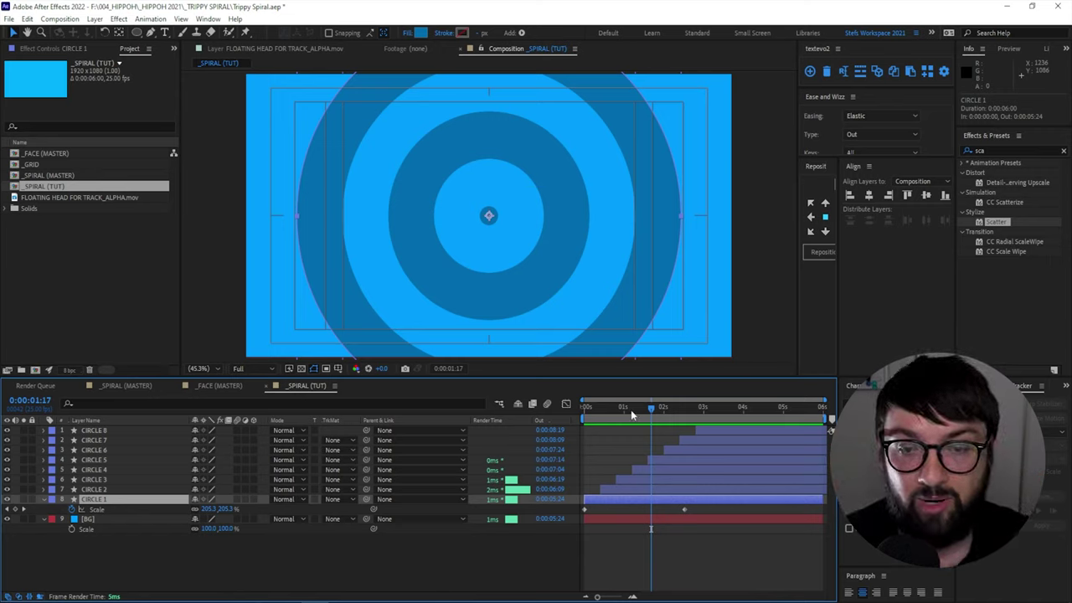
drag(630, 410, 780, 408)
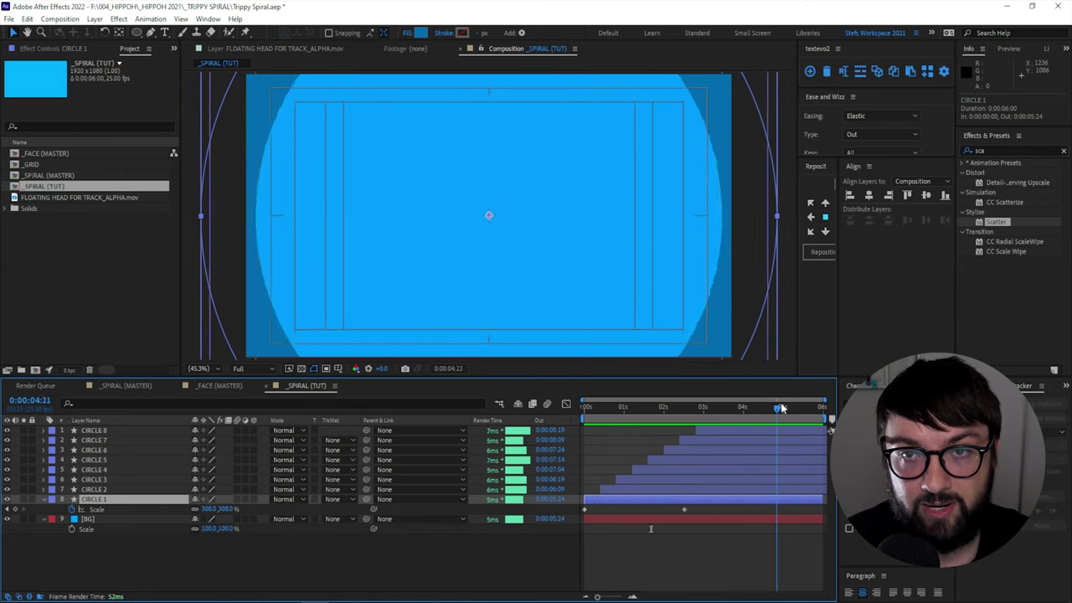
click(126, 385)
key(space)
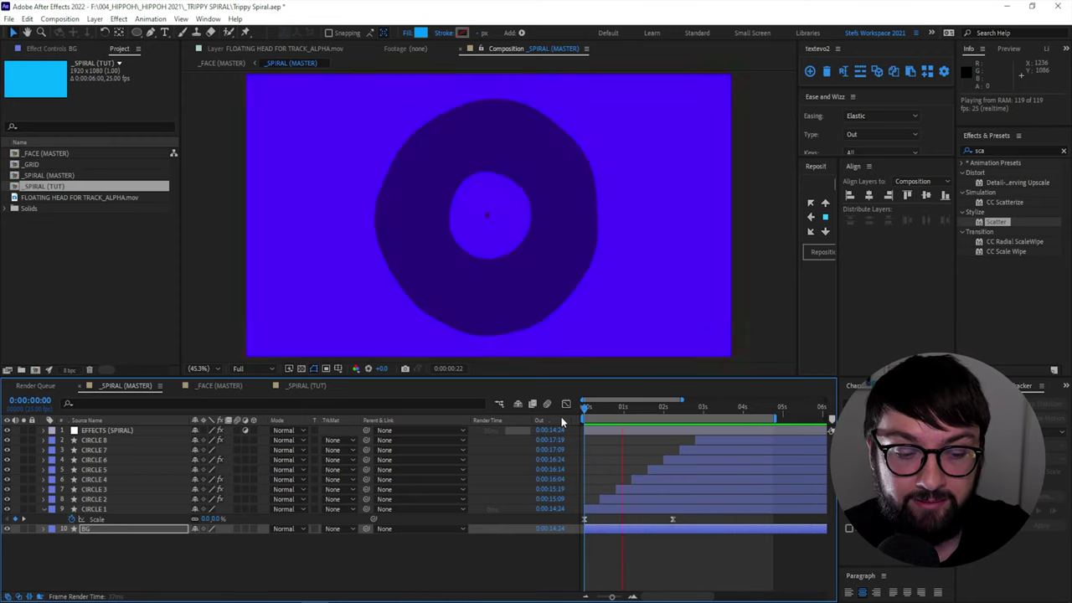
drag(590, 407, 723, 386)
- Add an adjustment layer named EFFECTS above the circles in _SPIRAL (TUT)
click(306, 385)
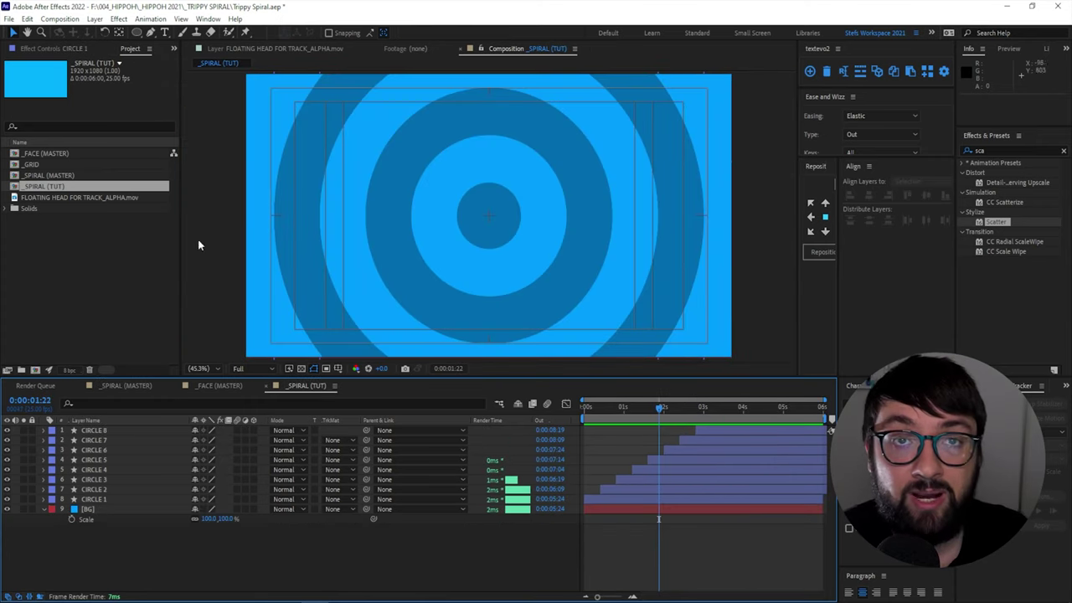
click(94, 19)
mouse_move(108, 34)
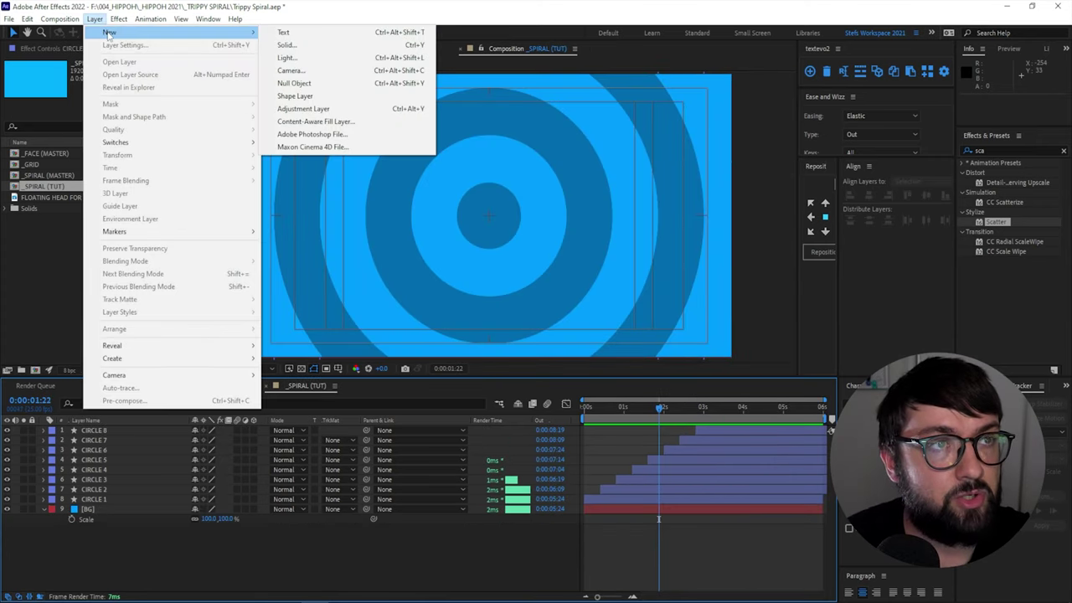
click(303, 108)
key(Return)
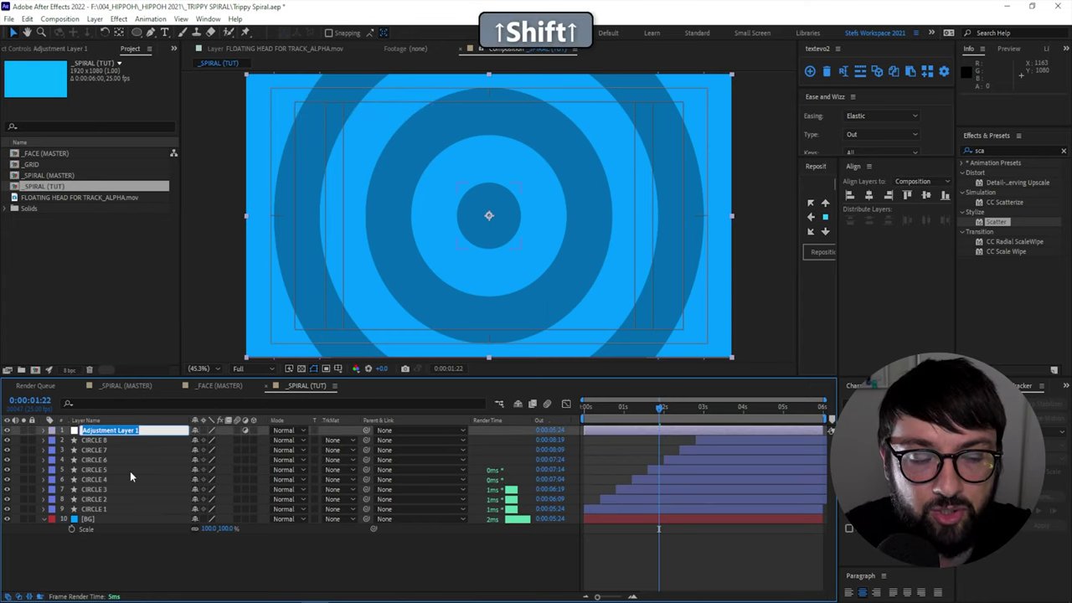
text(EFFECTS)
key(Return)
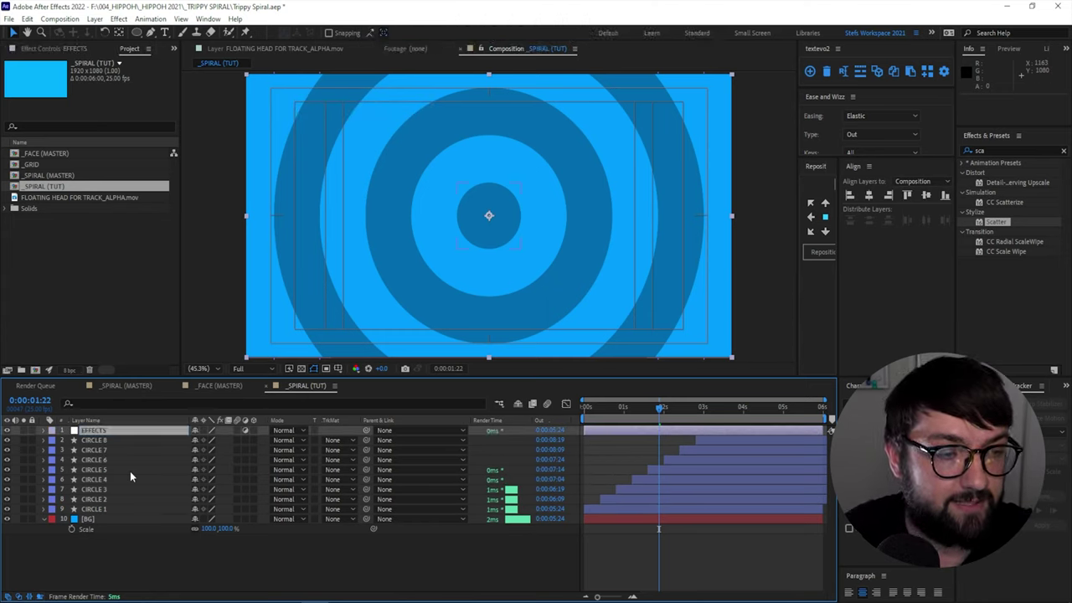
- Apply Color Correction > Hue/Saturation to the EFFECTS layer
right_click(102, 433)
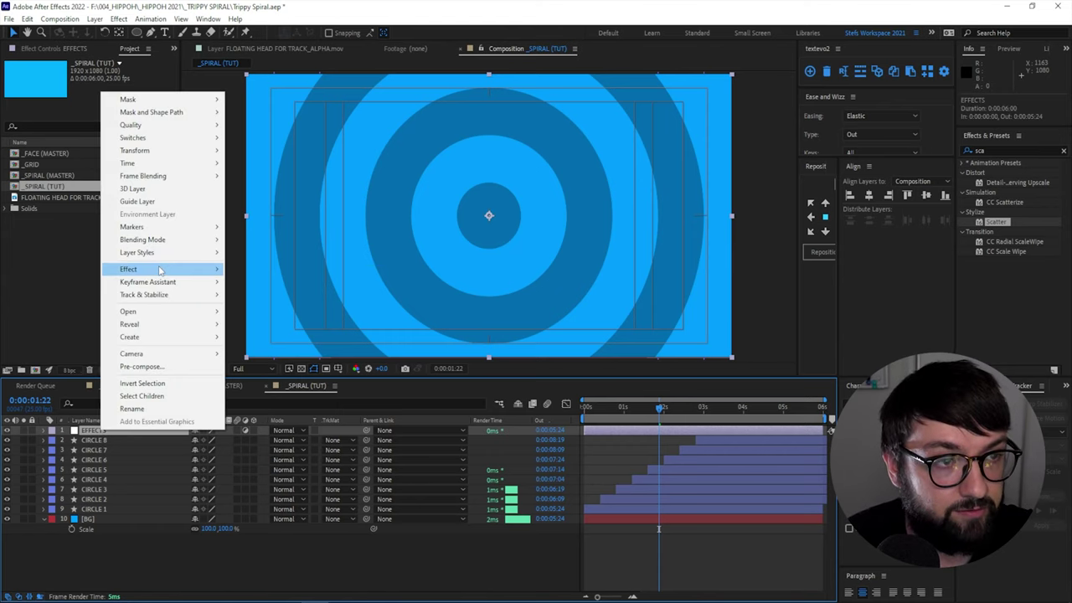
mouse_move(160, 270)
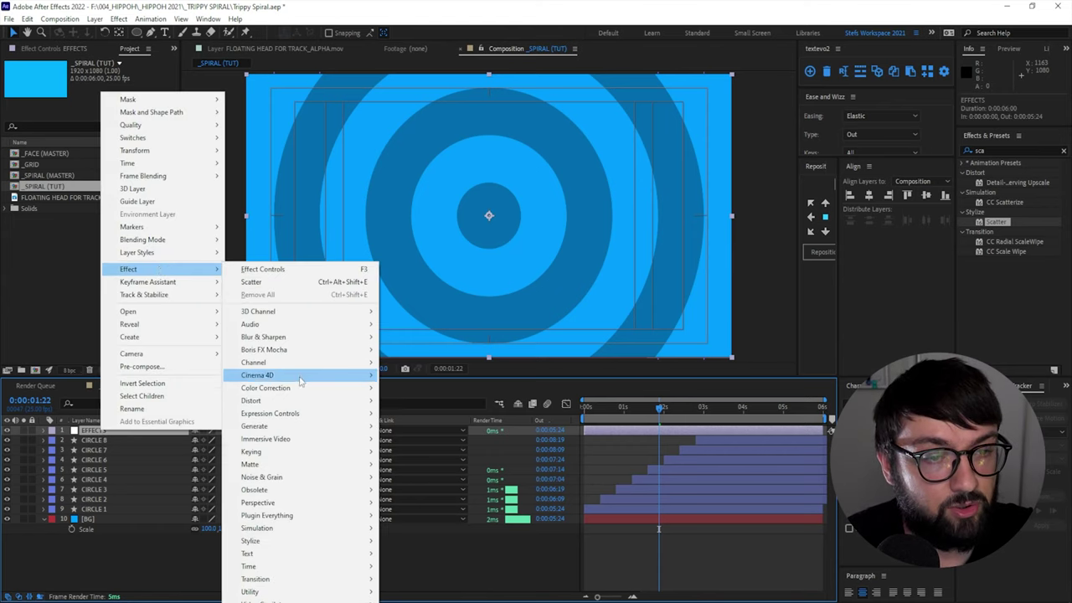
mouse_move(353, 389)
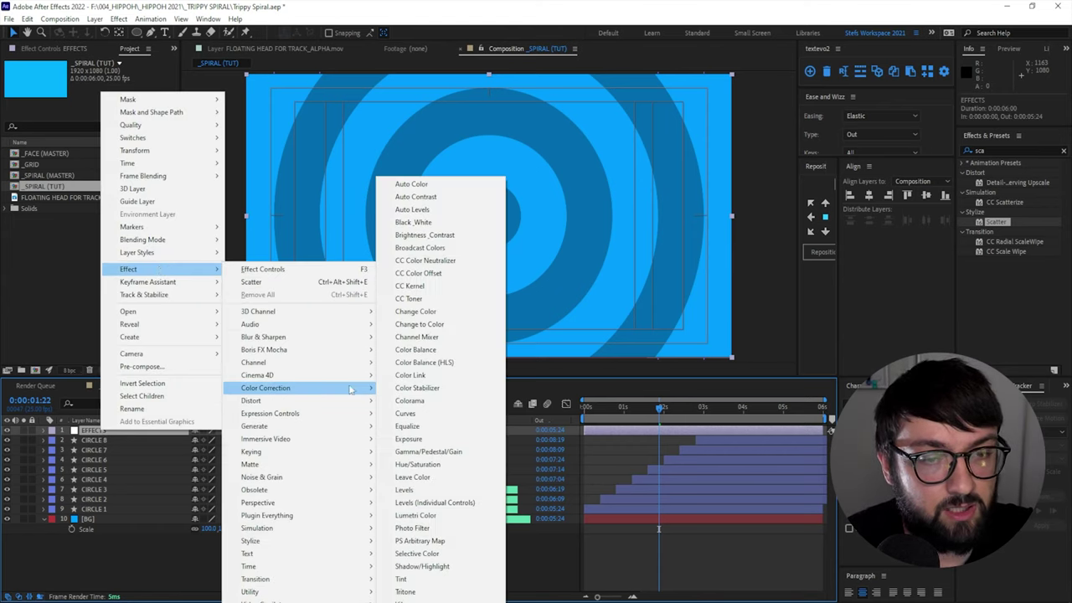
click(432, 465)
key(Home)
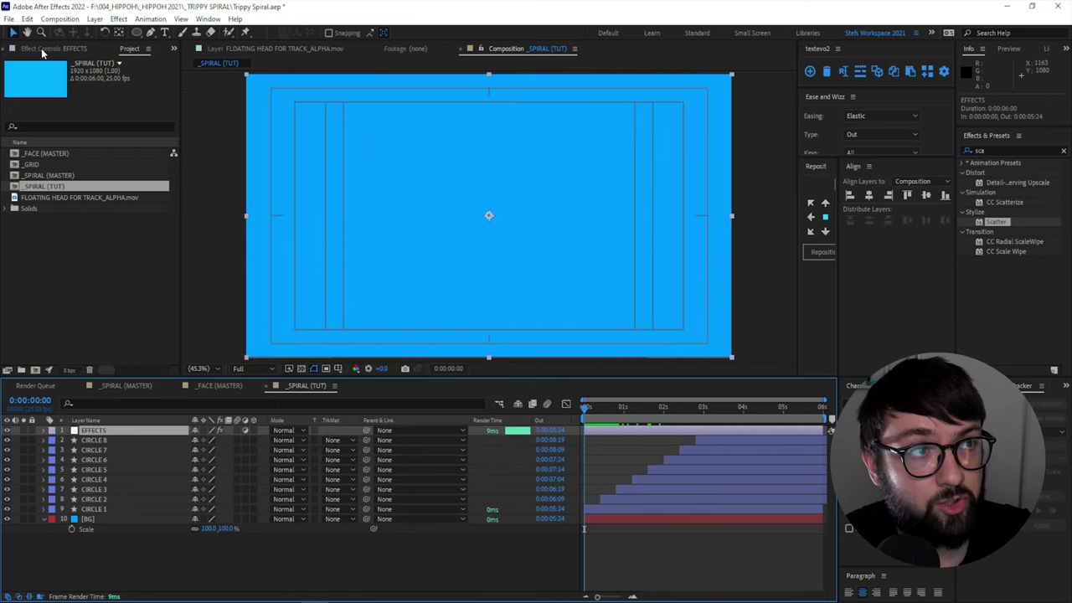
- Set the Hue/Saturation Master Hue to 1x+0.0° at about 0:00:03:19
click(42, 51)
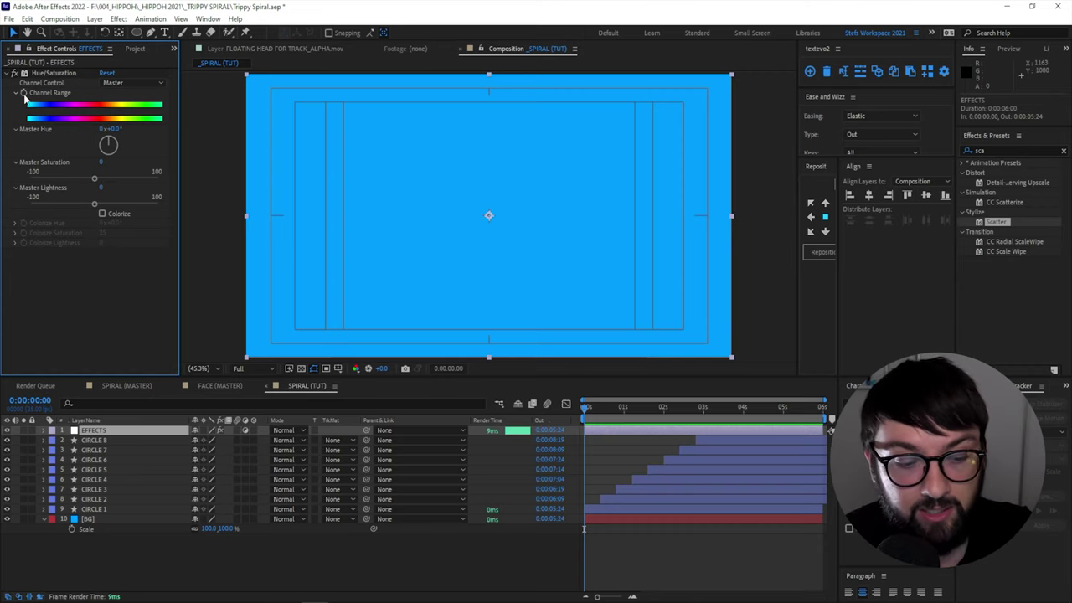
click(25, 99)
drag(584, 408, 734, 414)
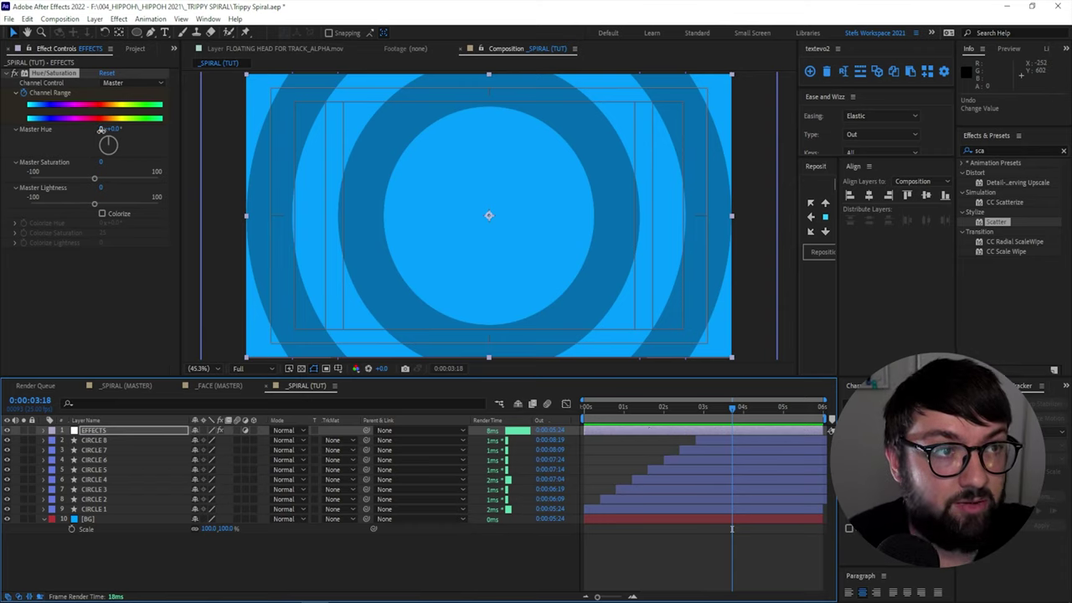
click(102, 130)
text(1)
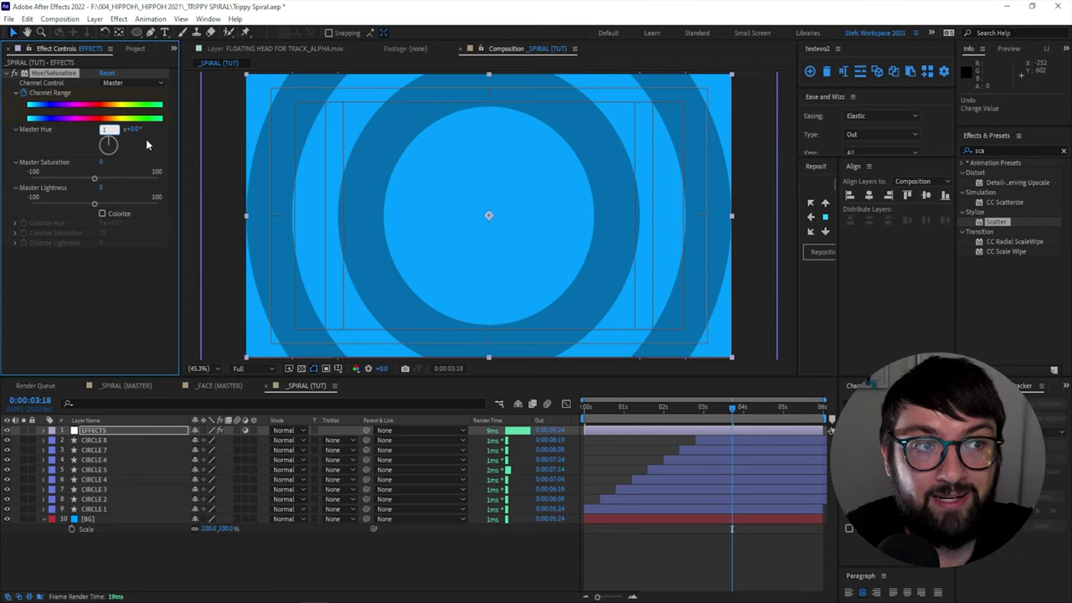
key(Return)
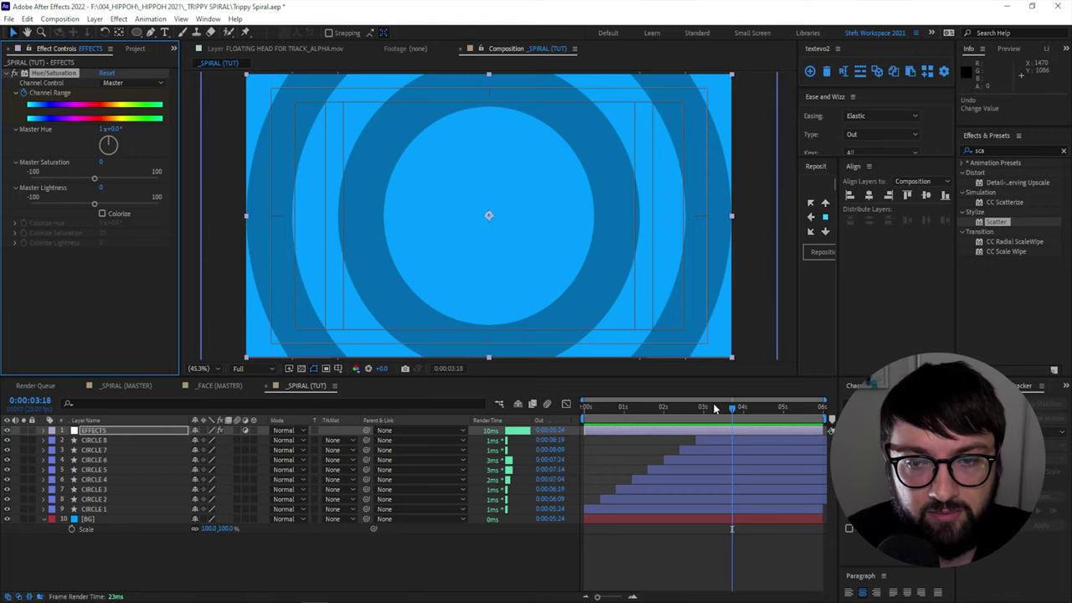
- Preview the colour cycle from the start and stop at 0:00:05:06
drag(714, 408, 586, 407)
key(space)
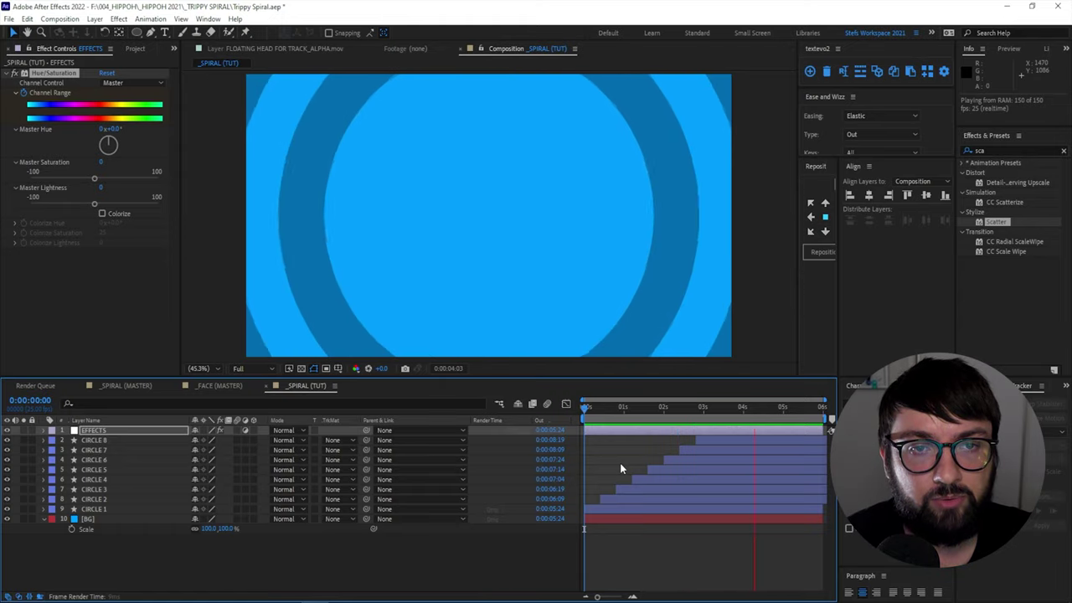
click(781, 408)
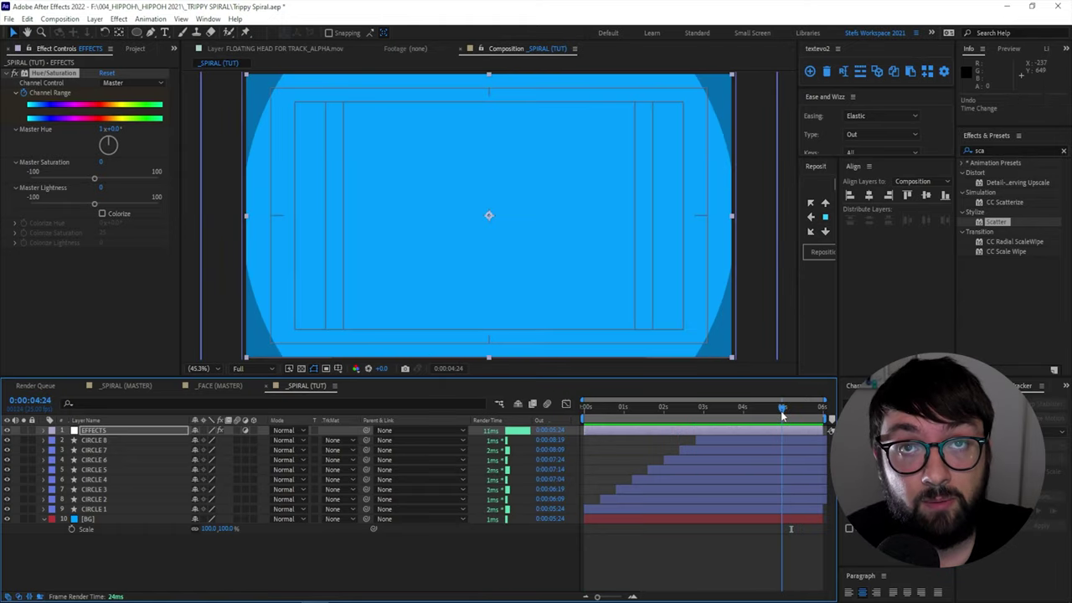
drag(782, 412, 794, 411)
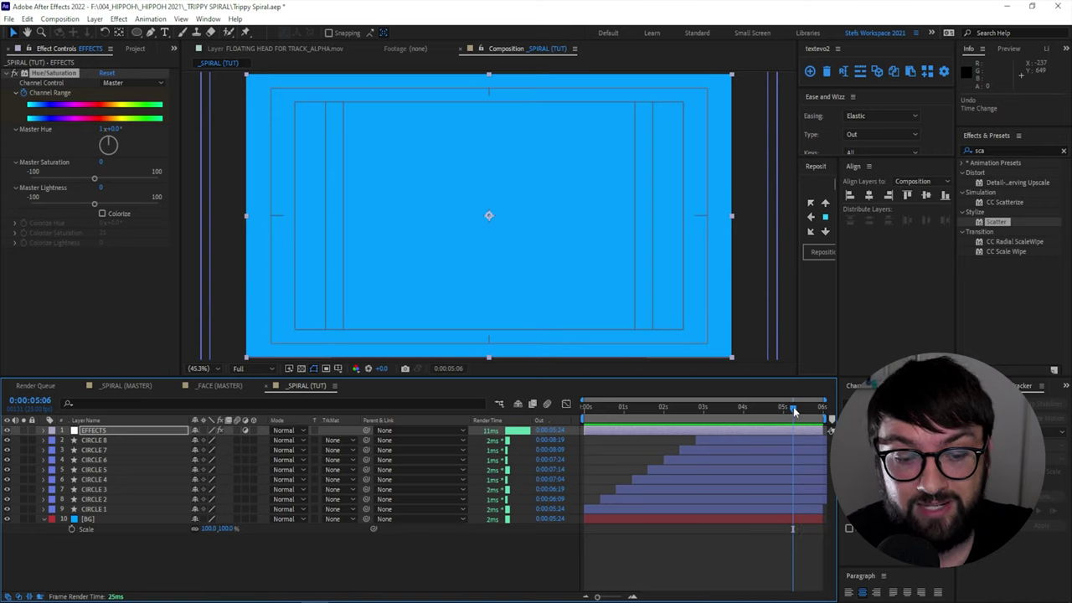
- End the work area at 0:00:05:06, trim the comp to it, and preview the loop
key(n)
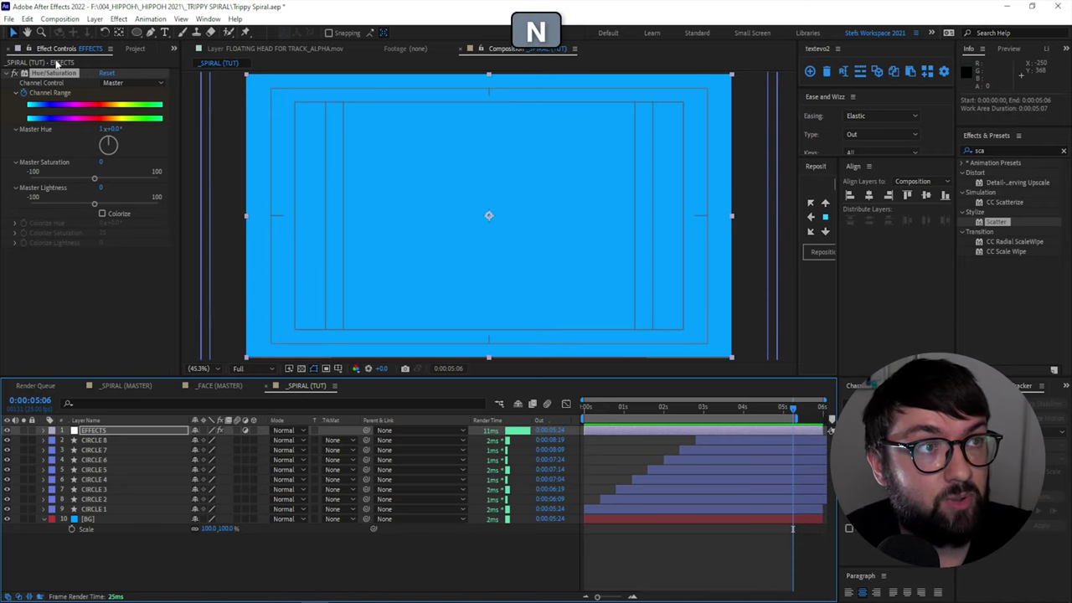
click(60, 19)
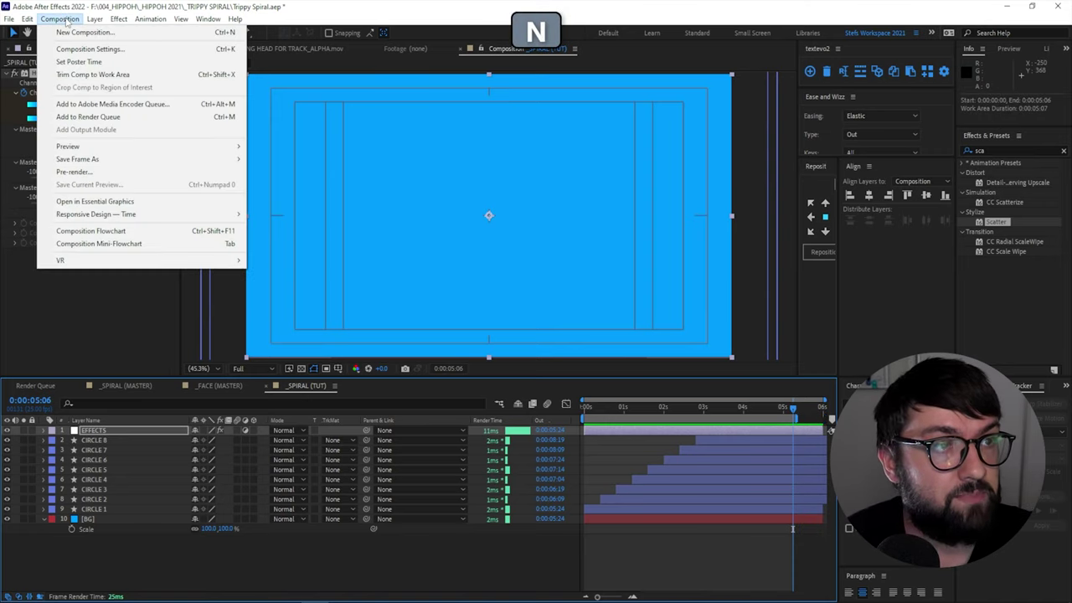
click(76, 76)
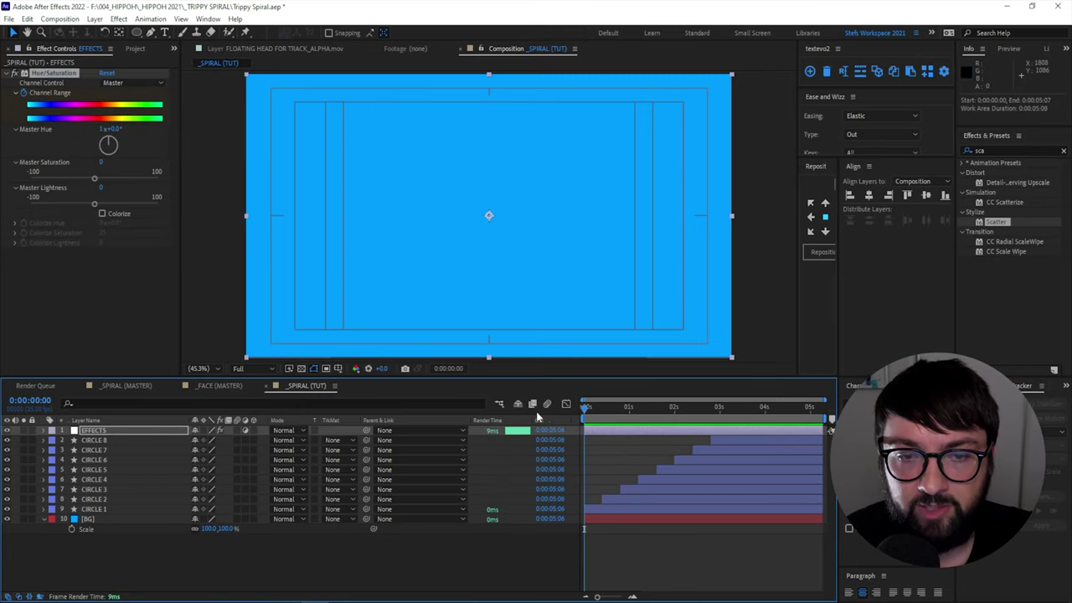
key(space)
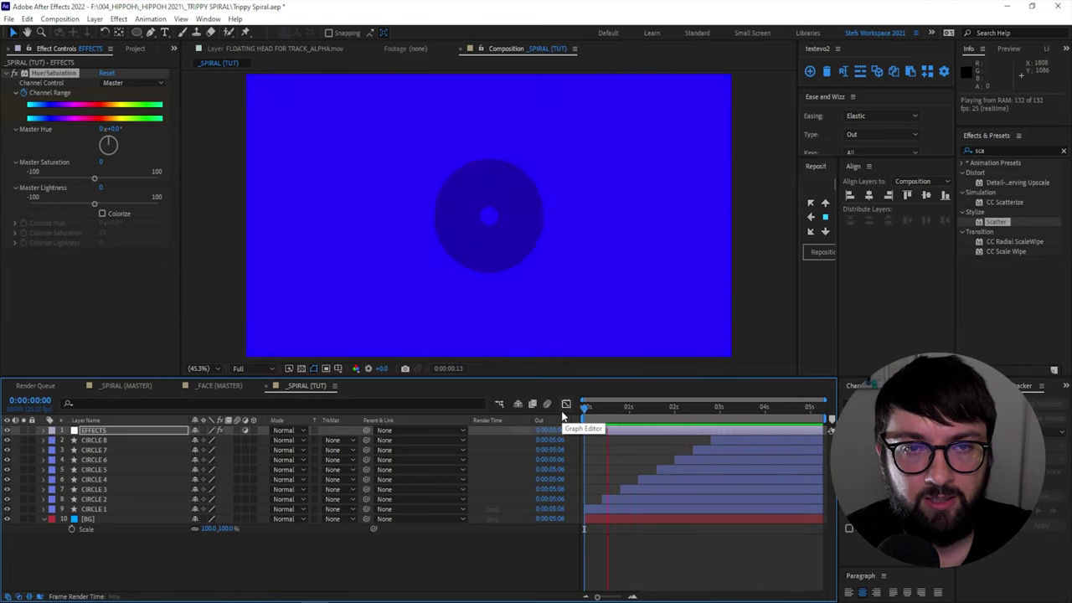
- Stop the preview and add Turbulent Displace to the EFFECTS layer
key(space)
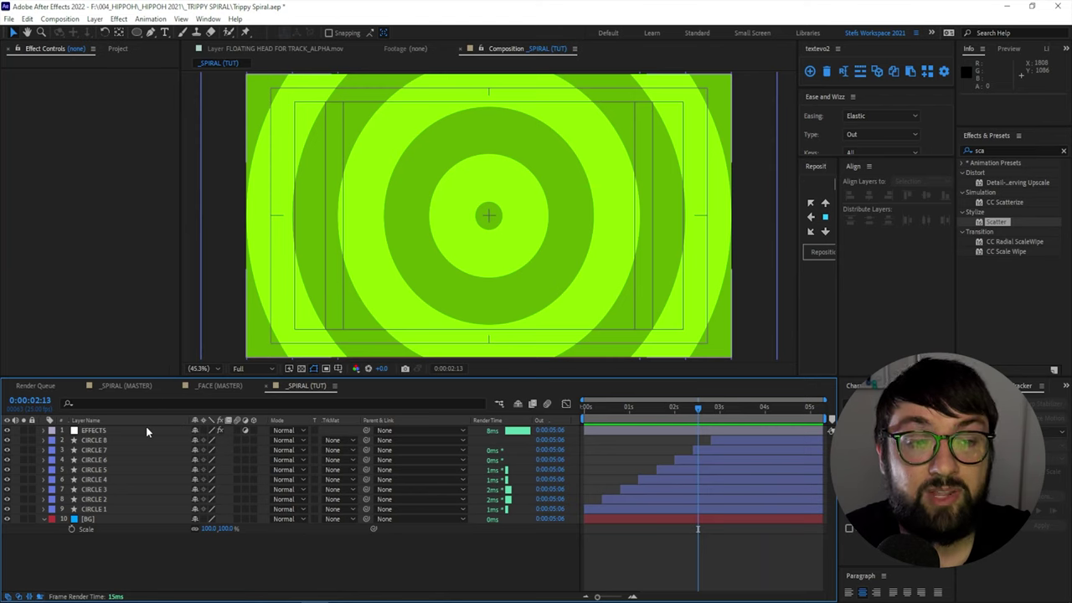
click(146, 430)
right_click(103, 431)
mouse_move(146, 269)
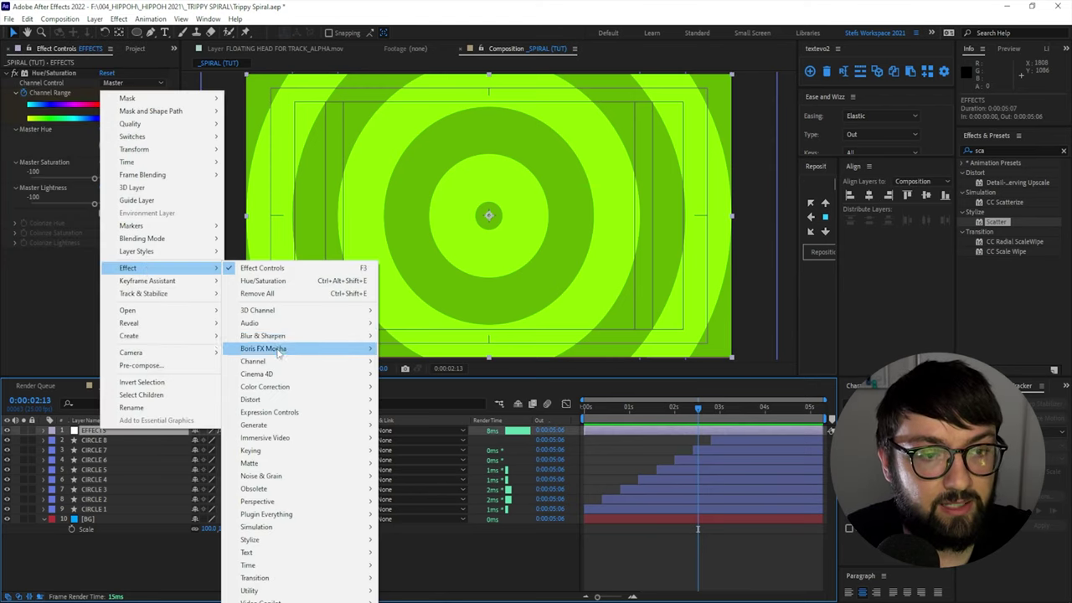
mouse_move(276, 400)
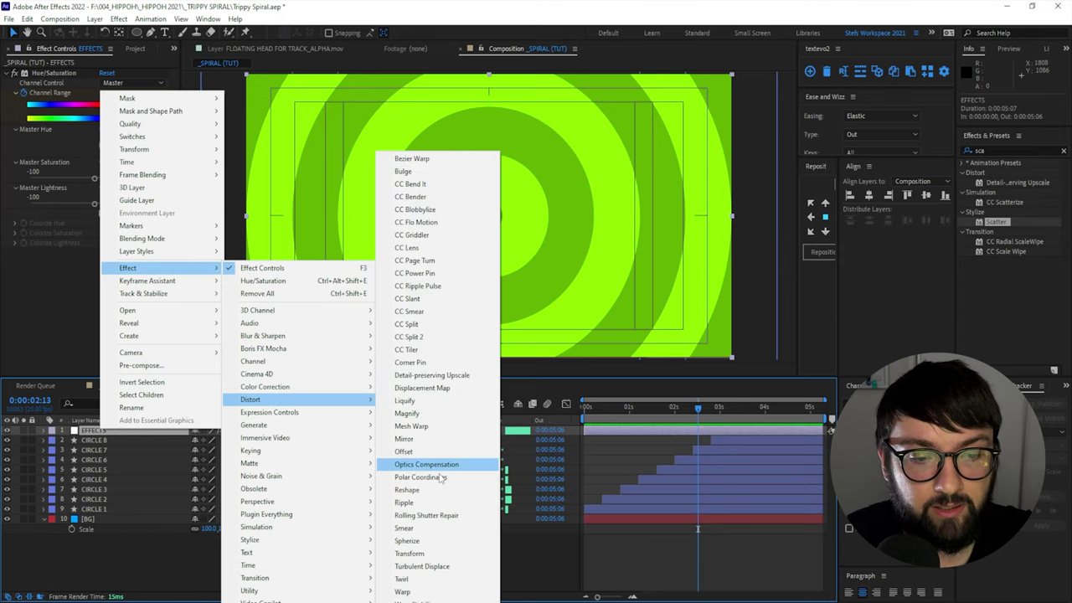
click(440, 567)
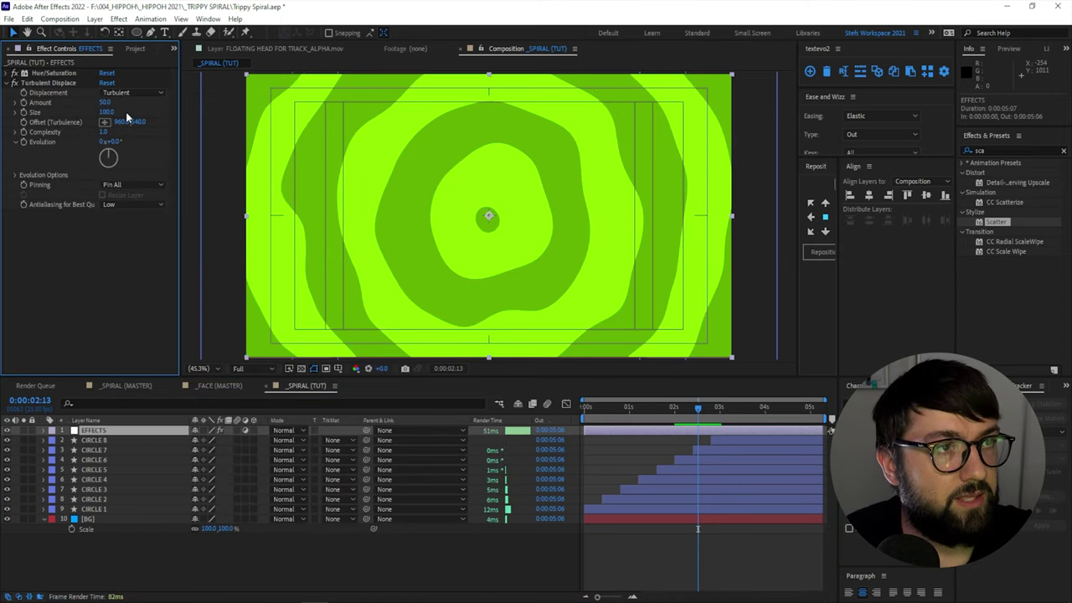
- Set the Turbulent Displace type to Bulge and Amount to 200, then edit Size
click(135, 92)
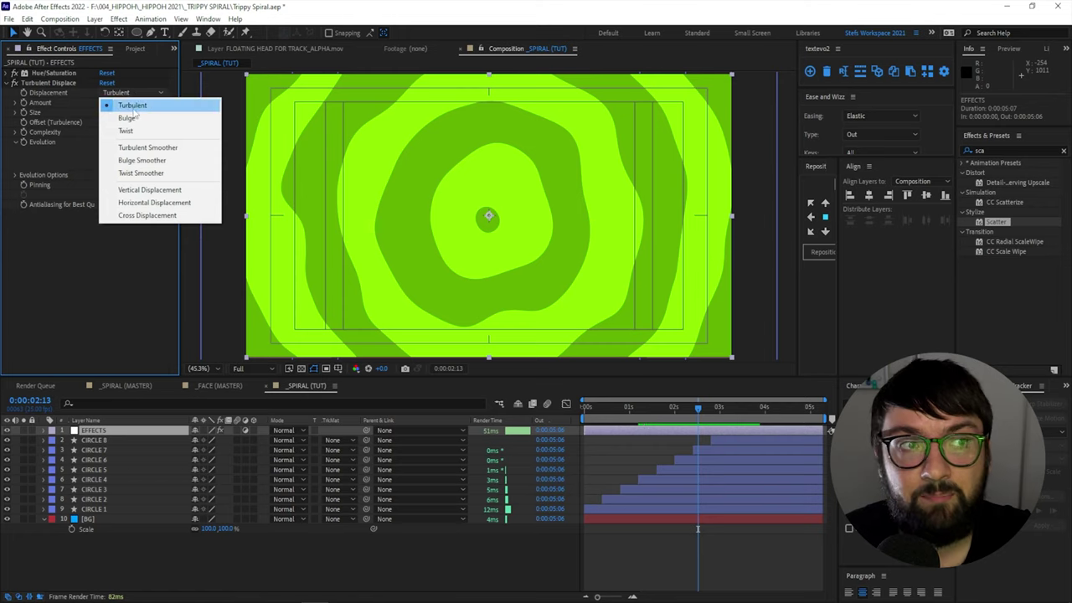
click(113, 113)
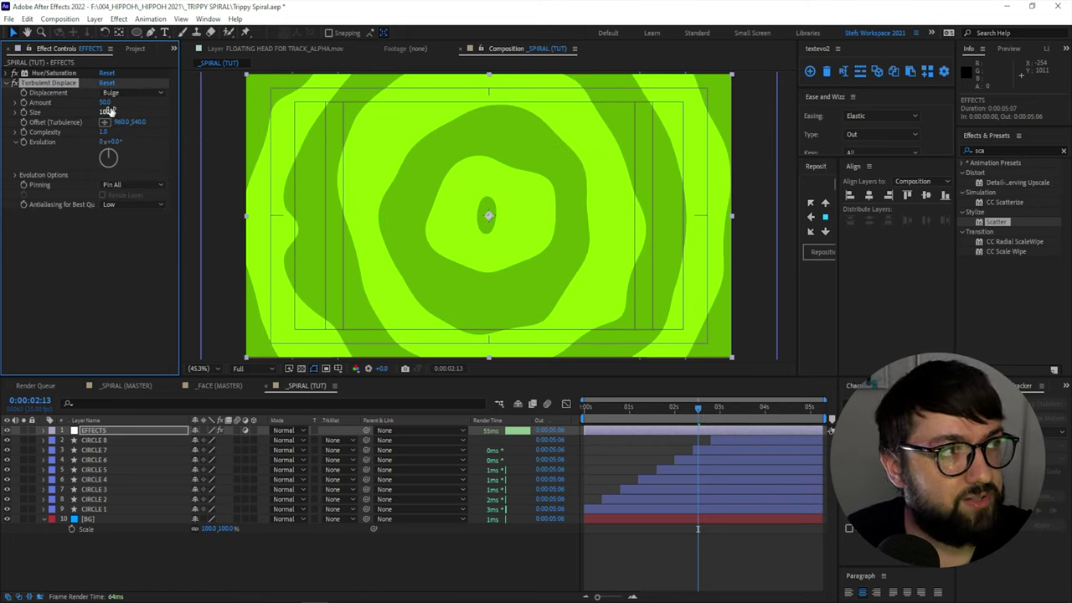
click(108, 102)
text(200)
key(Return)
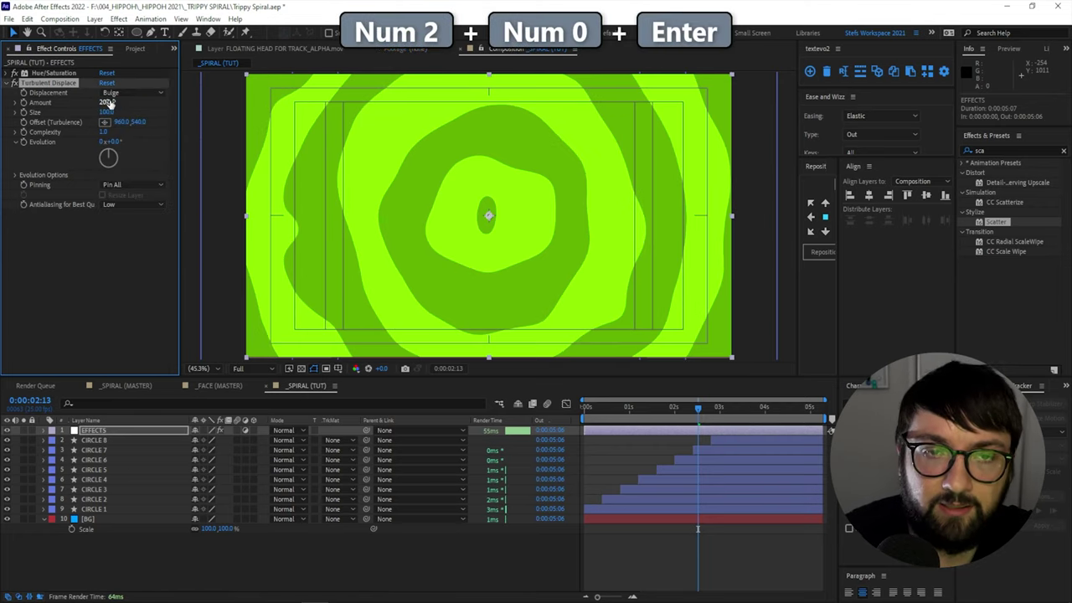
click(107, 112)
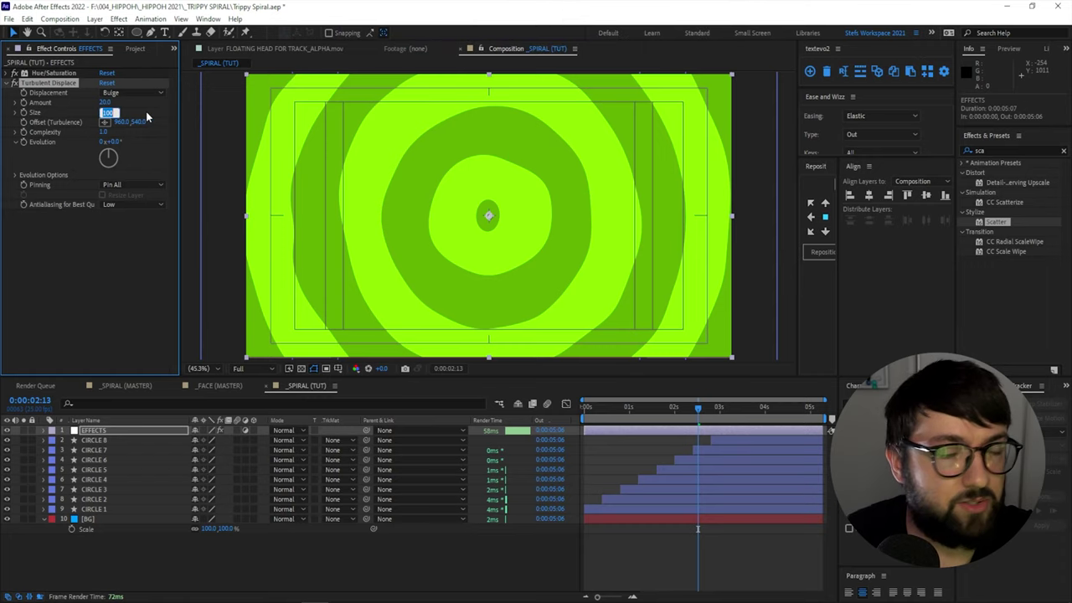
- Try Size 10, undo the displacement changes, and scale the BG layer to 112%
text(10)
key(ctrl+z)
key(ctrl+z)
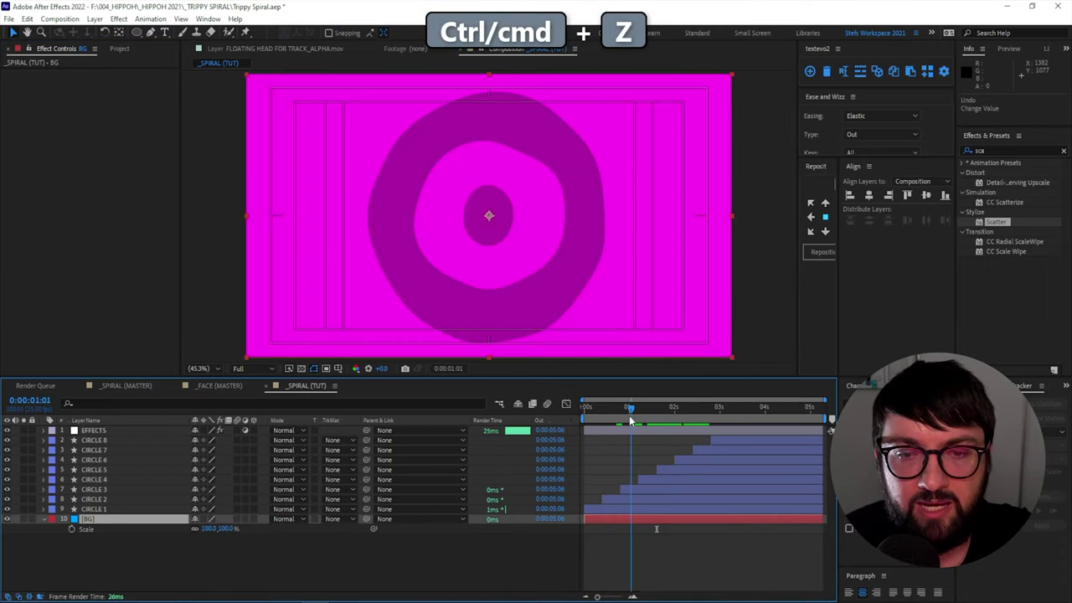
click(652, 419)
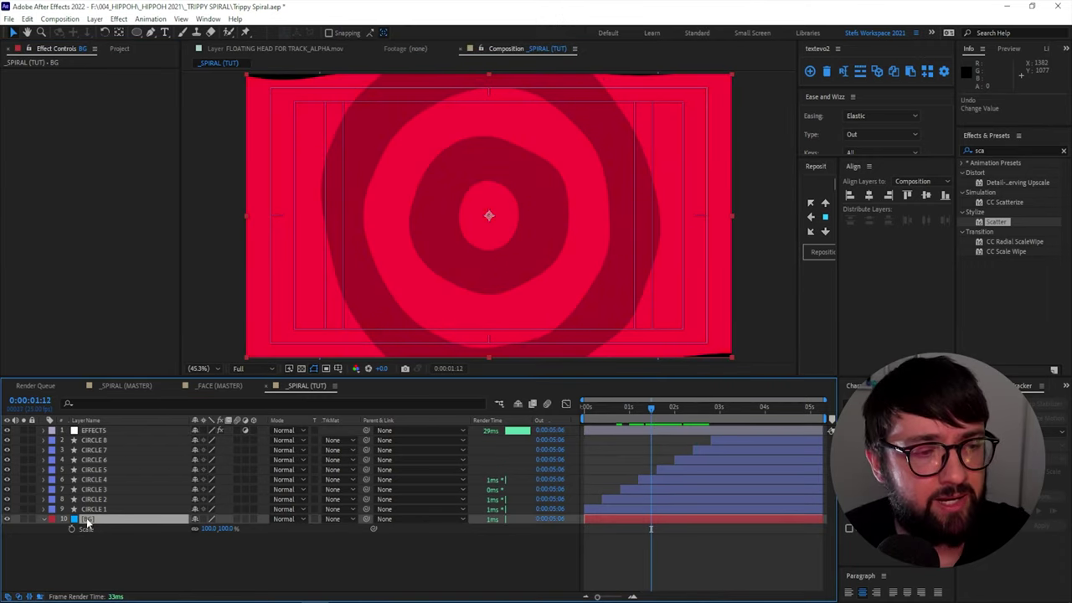
drag(204, 534, 215, 529)
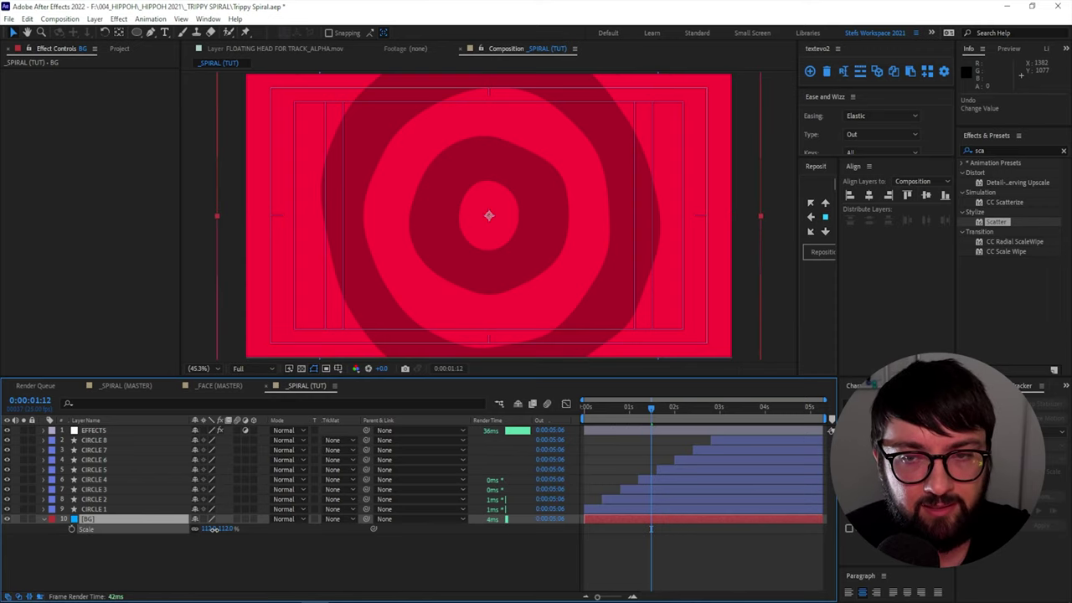
- Select the EFFECTS layer and start previewing the animation
click(343, 570)
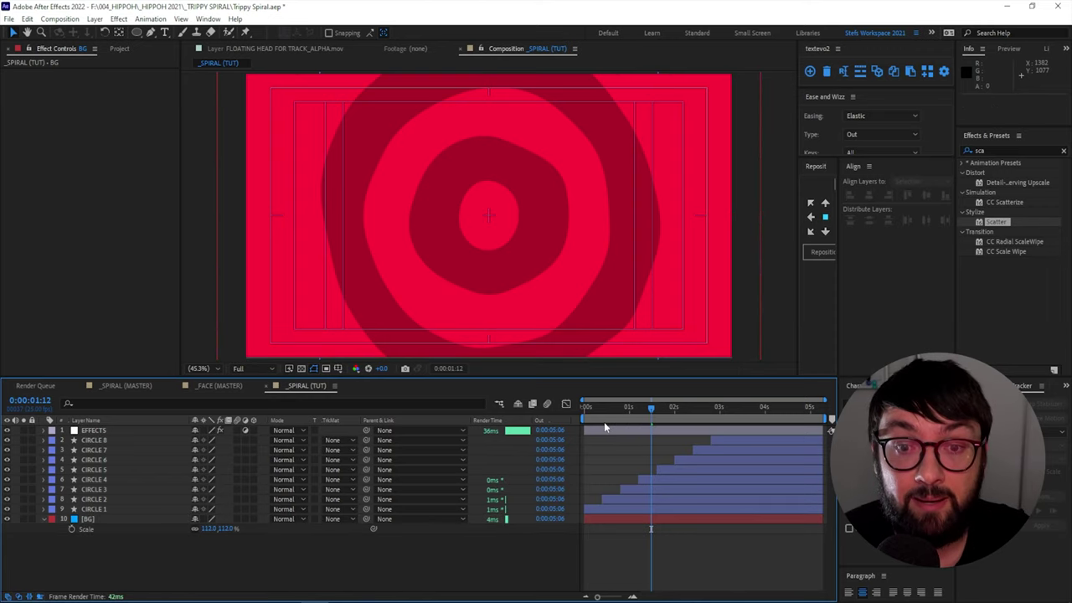
click(93, 429)
key(space)
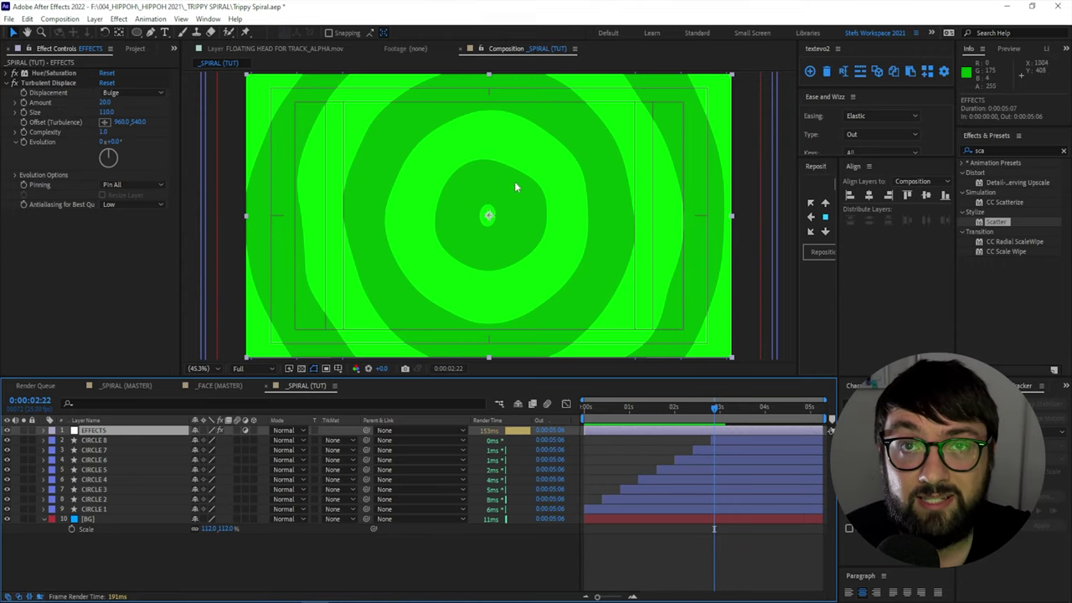
- Play the colour-cycling loop from near the start and deselect the EFFECTS layer
drag(704, 408, 588, 408)
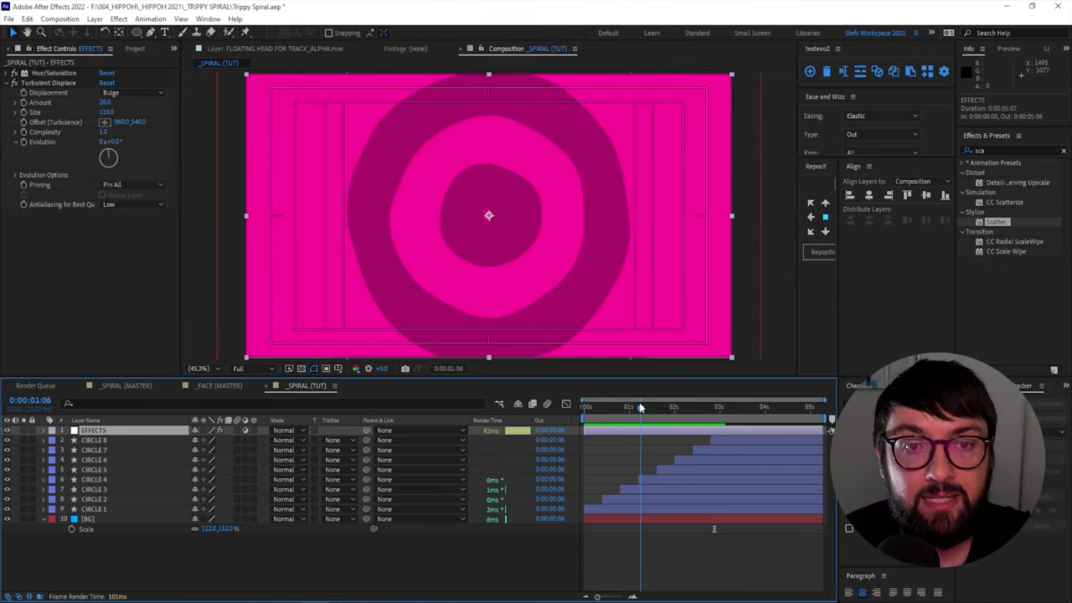
key(space)
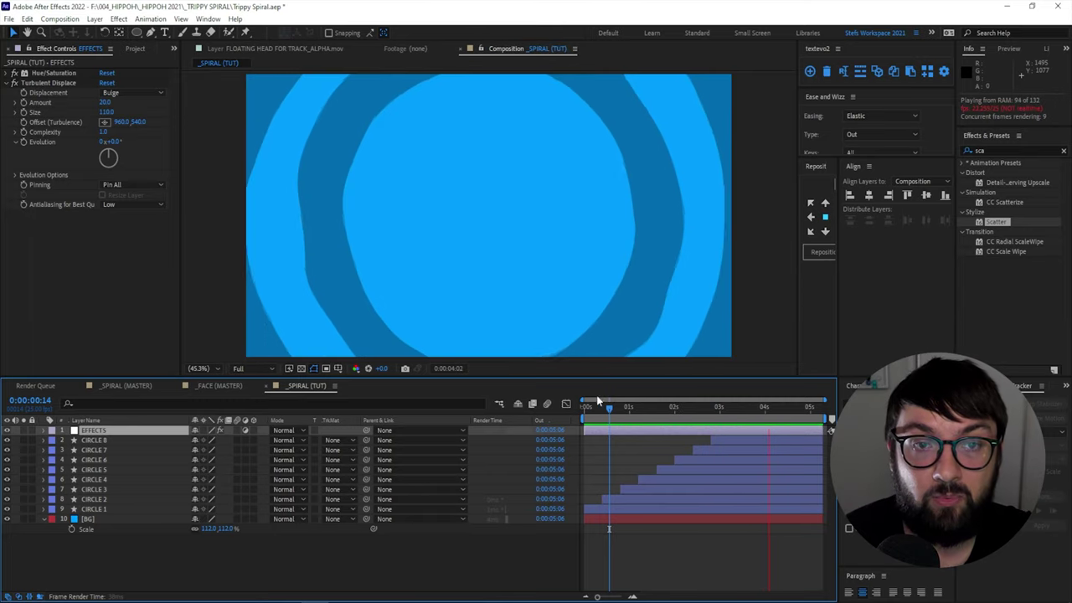
click(184, 575)
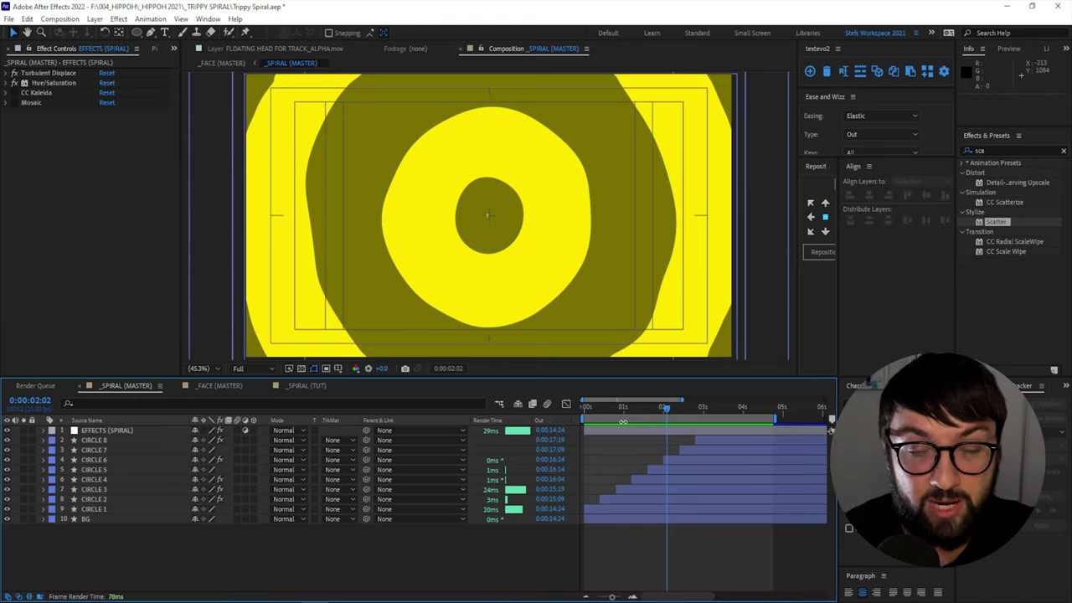
- Find CC Kaleida with 'ka', apply it to EFFECTS (SPIRAL), and preview the result
click(994, 149)
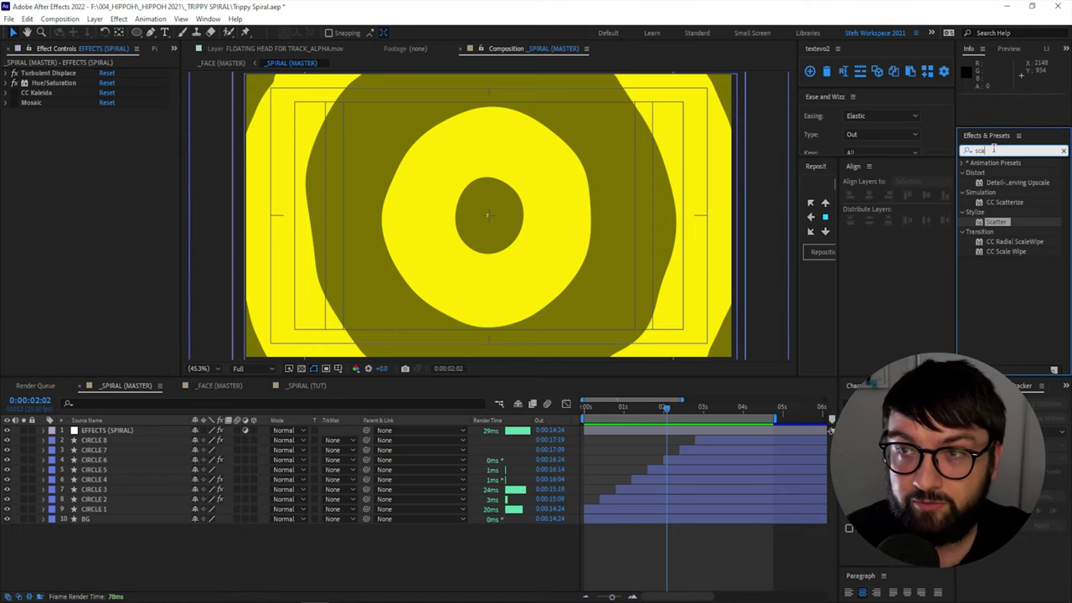
text(ka)
click(1002, 241)
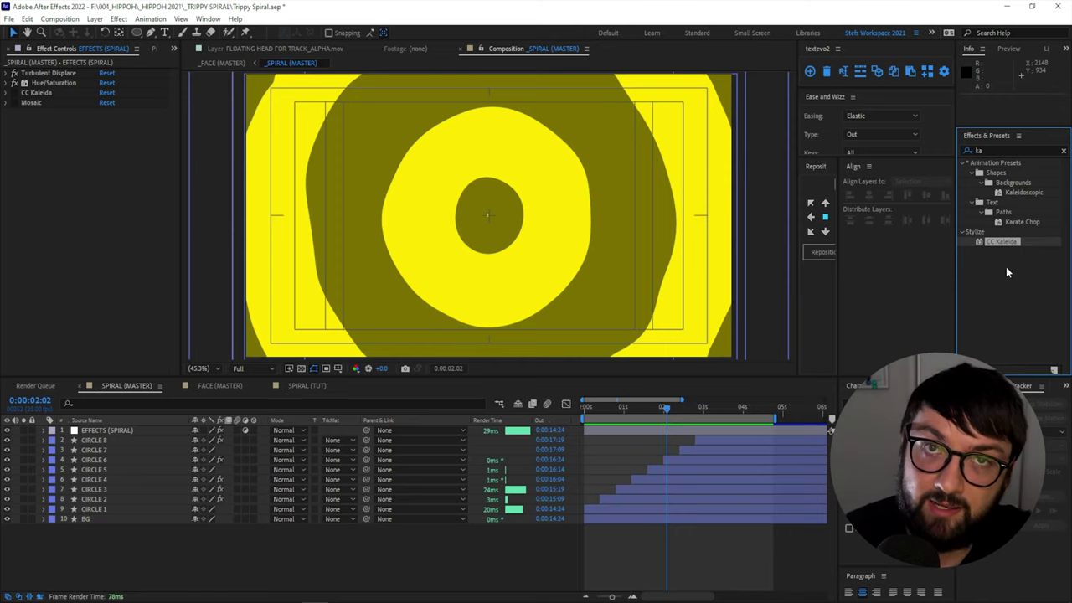
click(83, 433)
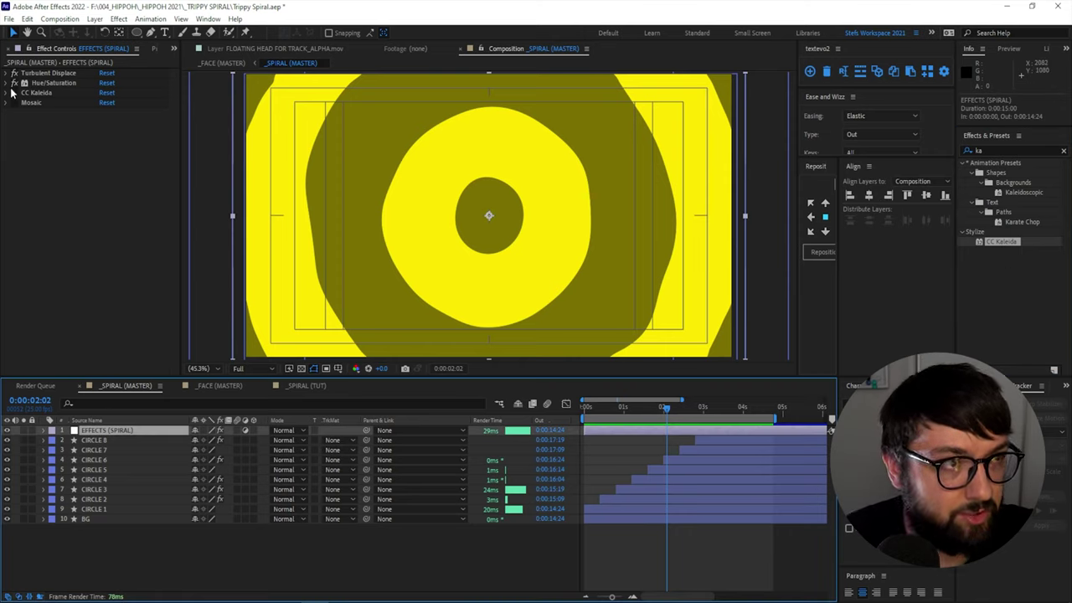
drag(15, 98, 26, 102)
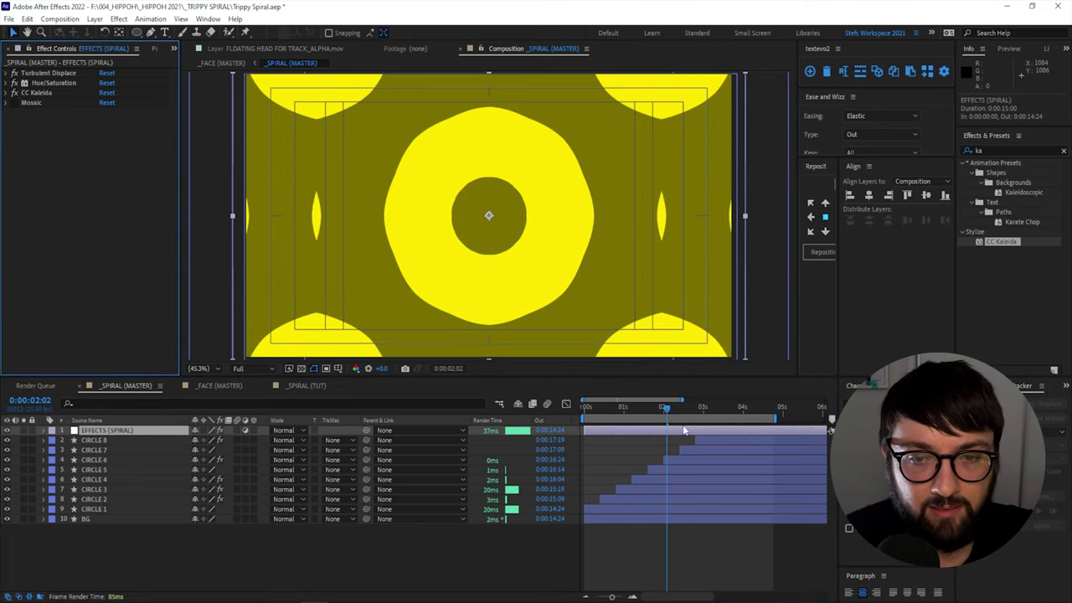
key(space)
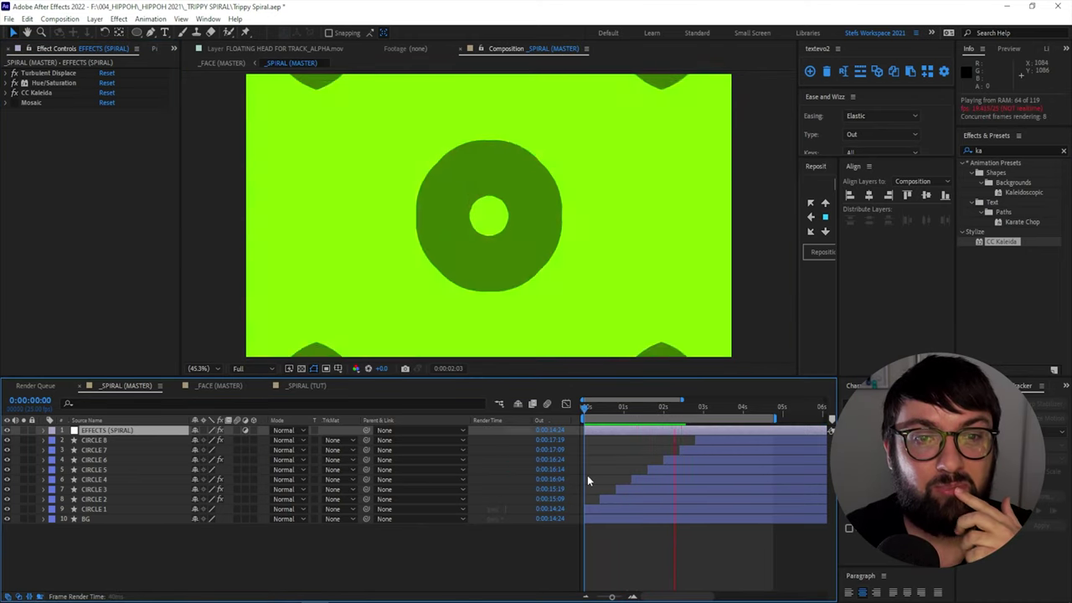
key(space)
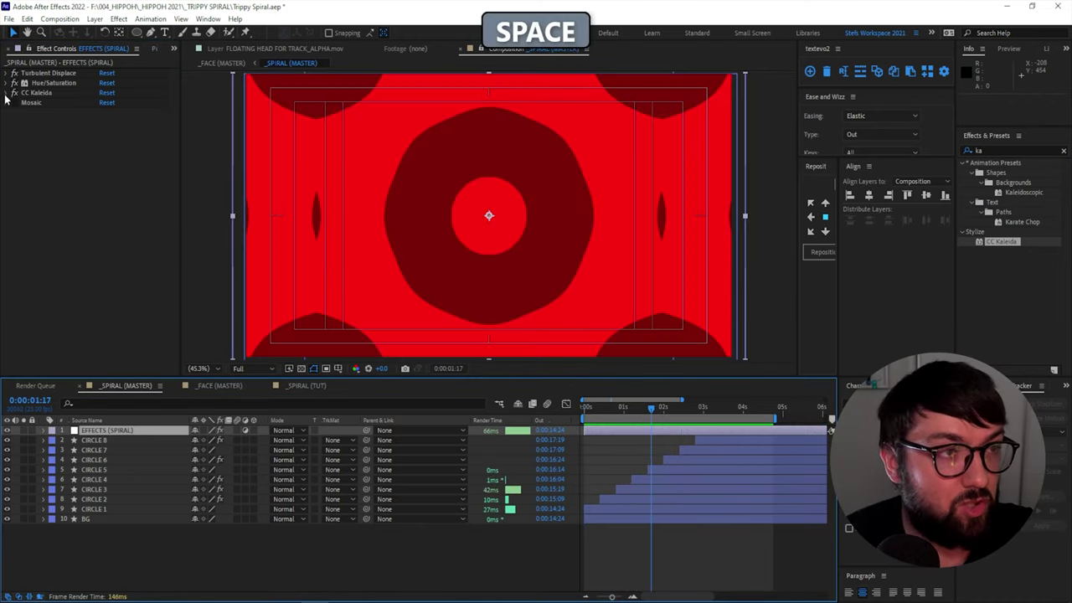
- Set CC Kaleida Mirroring to Flipper and preview the pattern
click(9, 93)
click(134, 121)
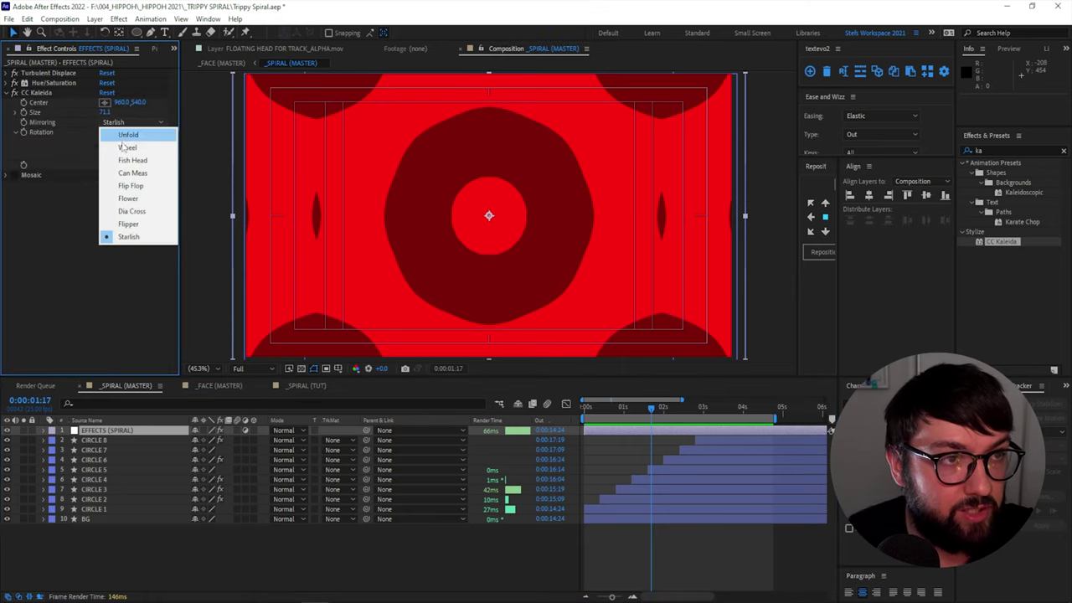
click(136, 226)
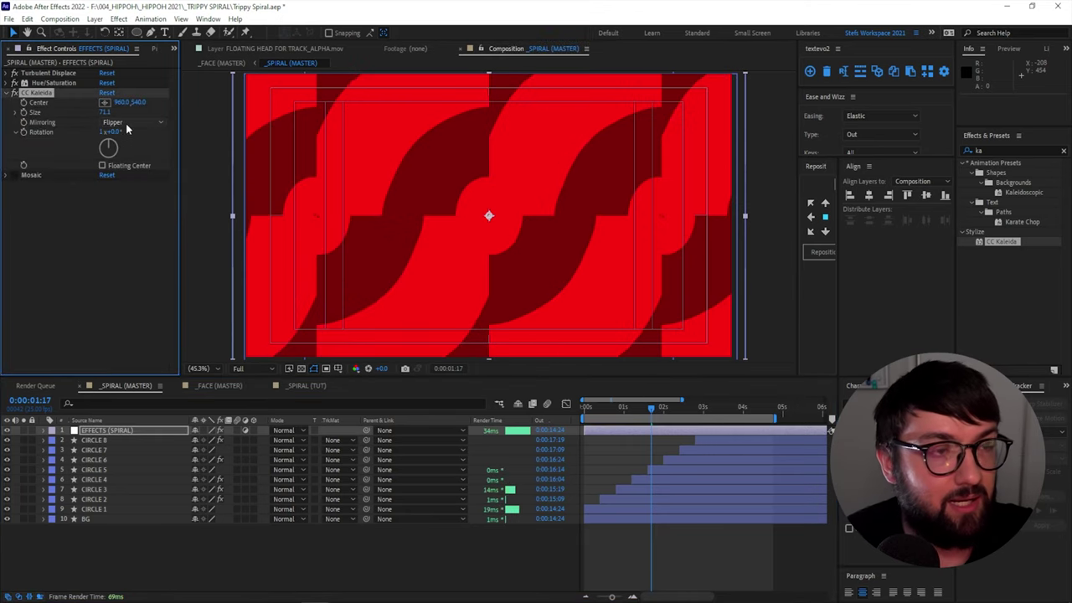
key(space)
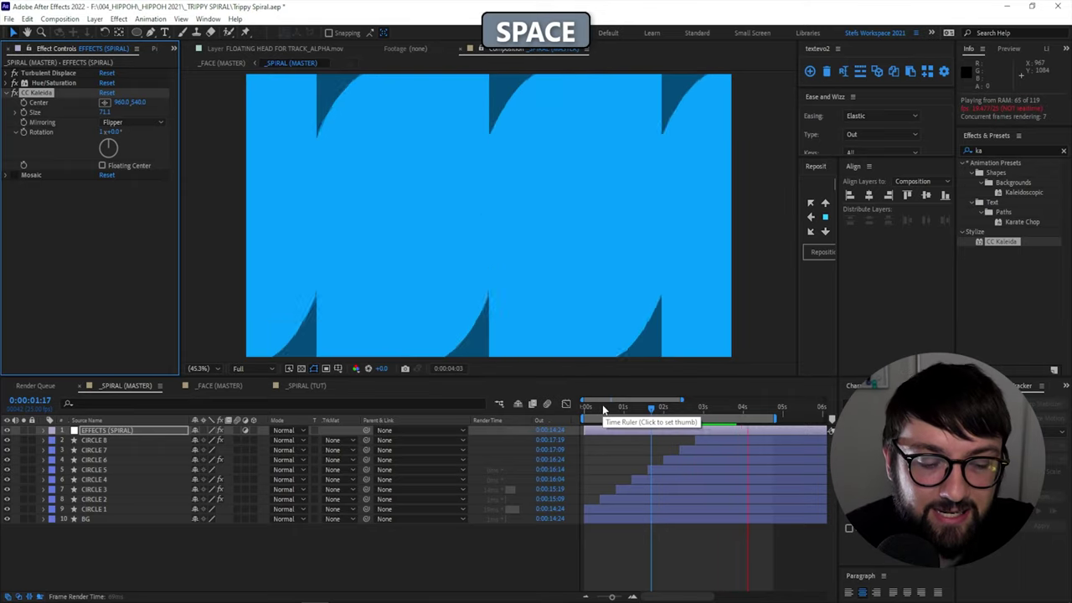
key(space)
- At frame 1:16, switch Mirroring to Can Meas and preview it
click(654, 409)
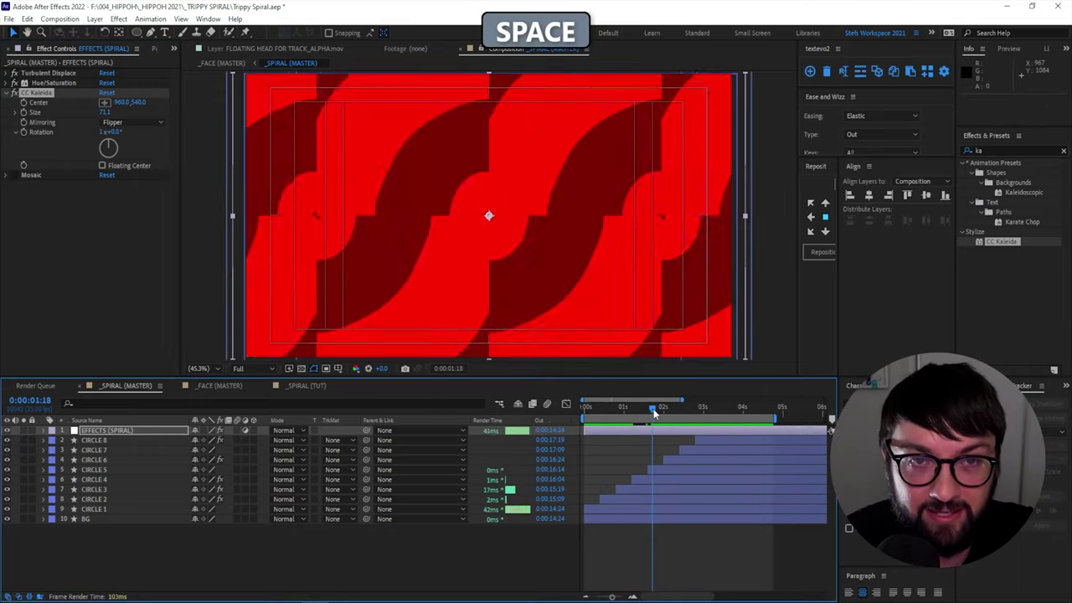
drag(654, 409, 649, 408)
click(125, 122)
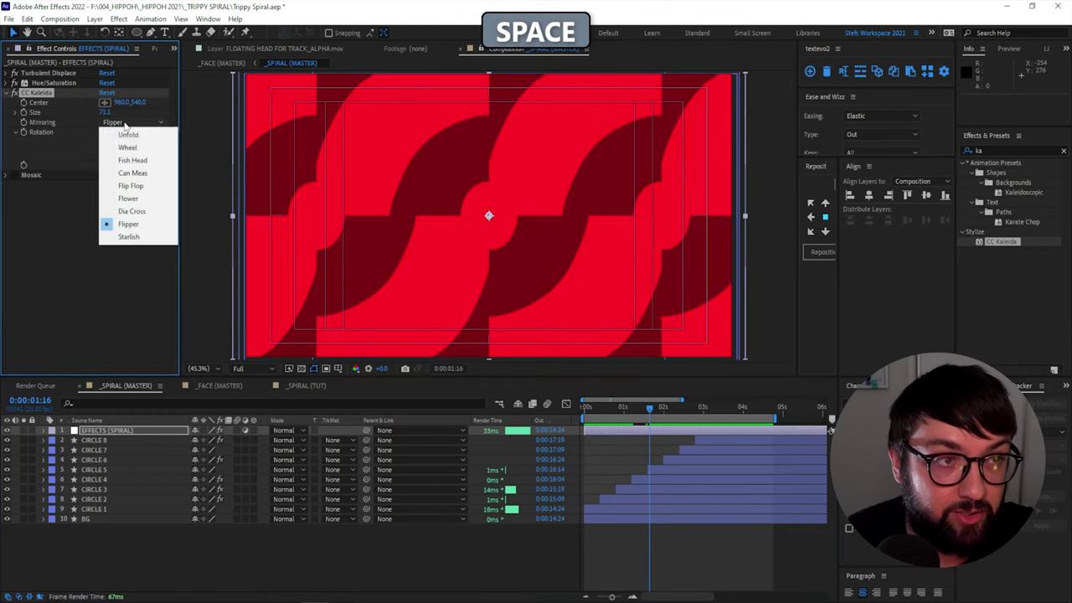
click(132, 172)
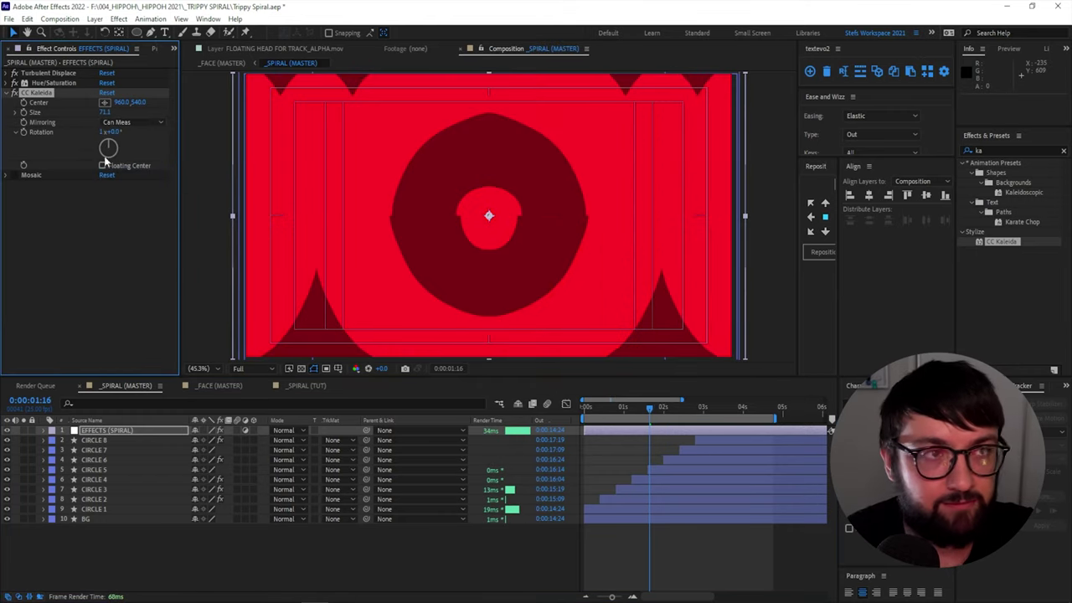
key(space)
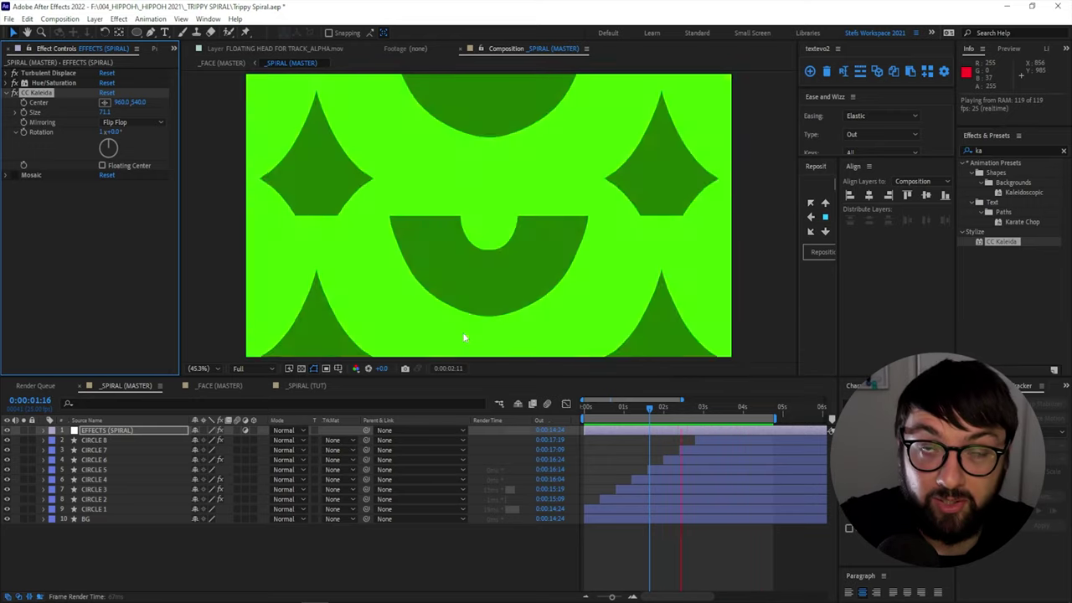
key(space)
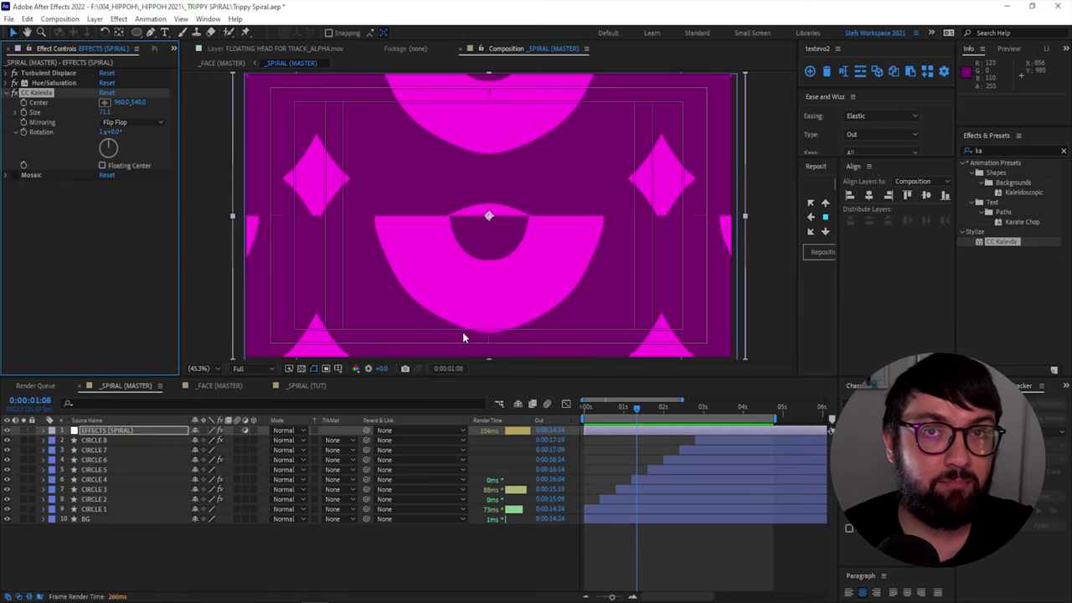
- Collapse CC Kaleida, find and enable the Mosaic effect via a 'mosaic' search, then preview
click(14, 92)
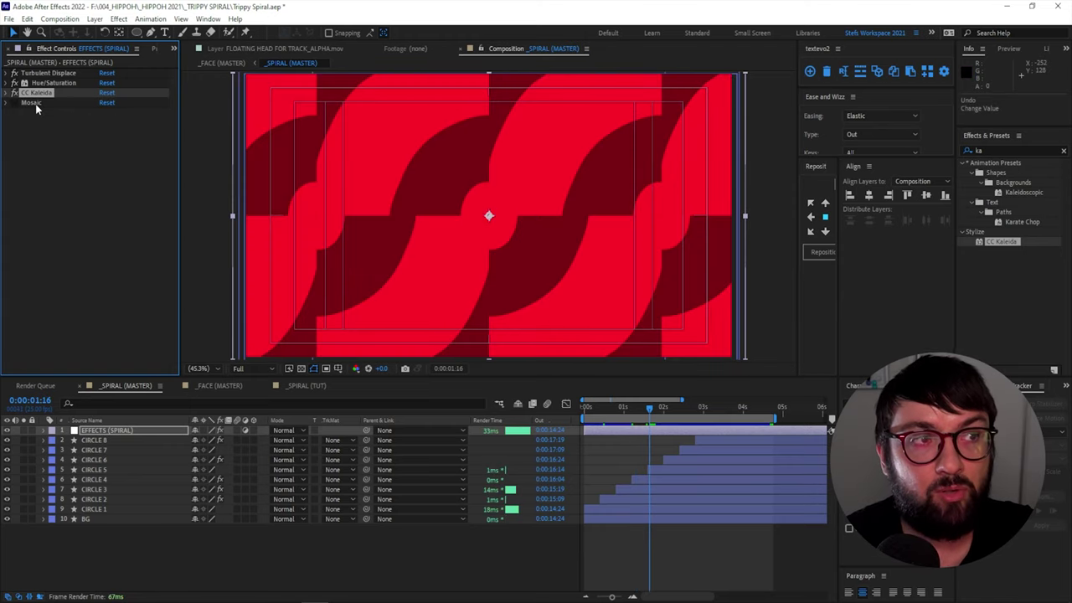
click(980, 146)
text(mosaic)
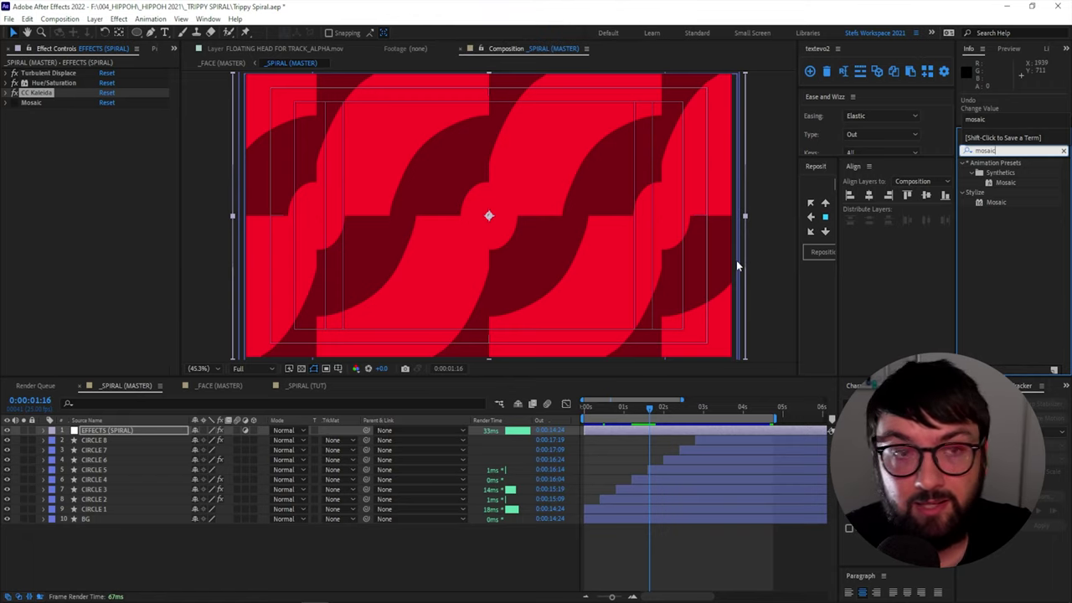
click(15, 105)
key(space)
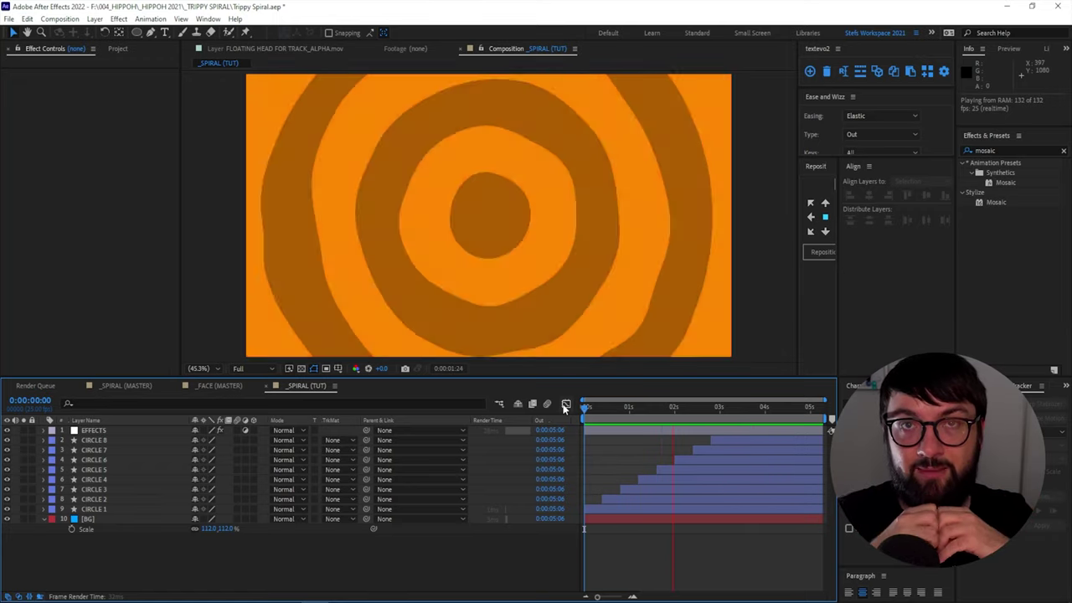
- Preview the finished posterized head over the grid in _FACE (MASTER), then stop playback
key(space)
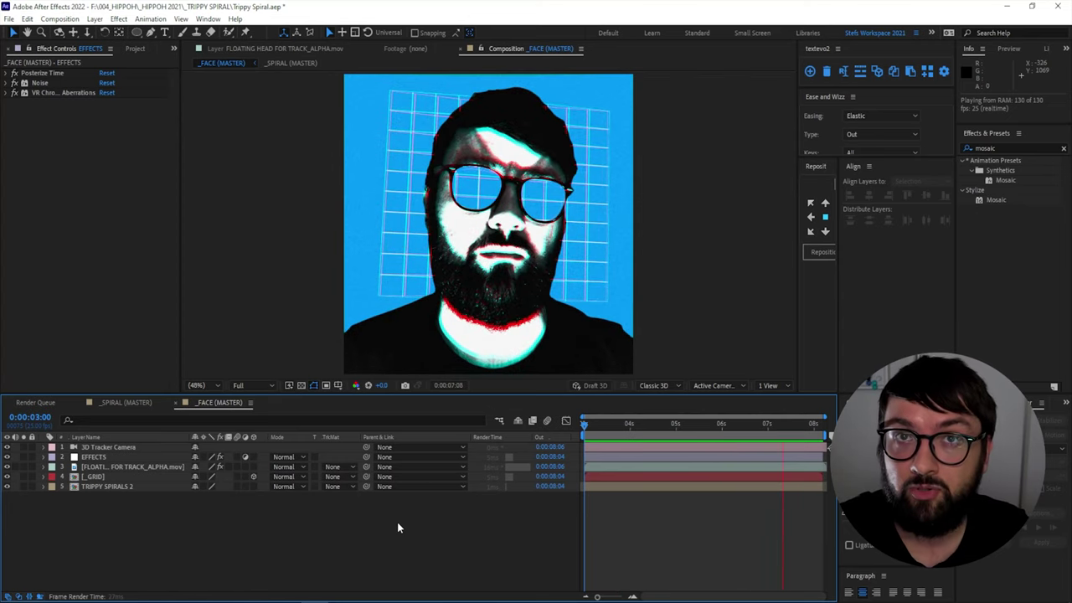
key(space)
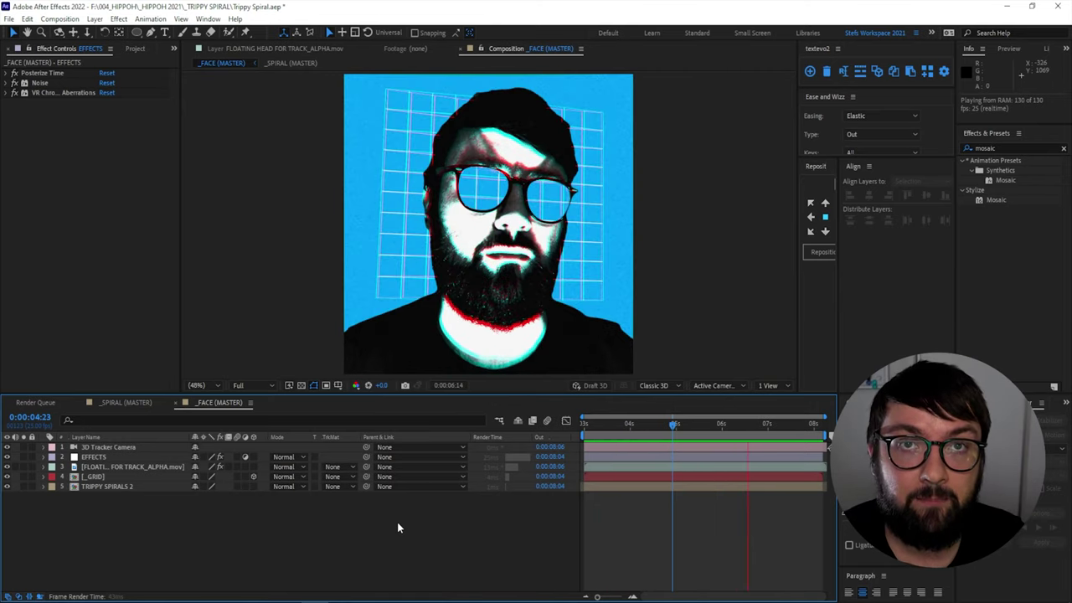
key(space)
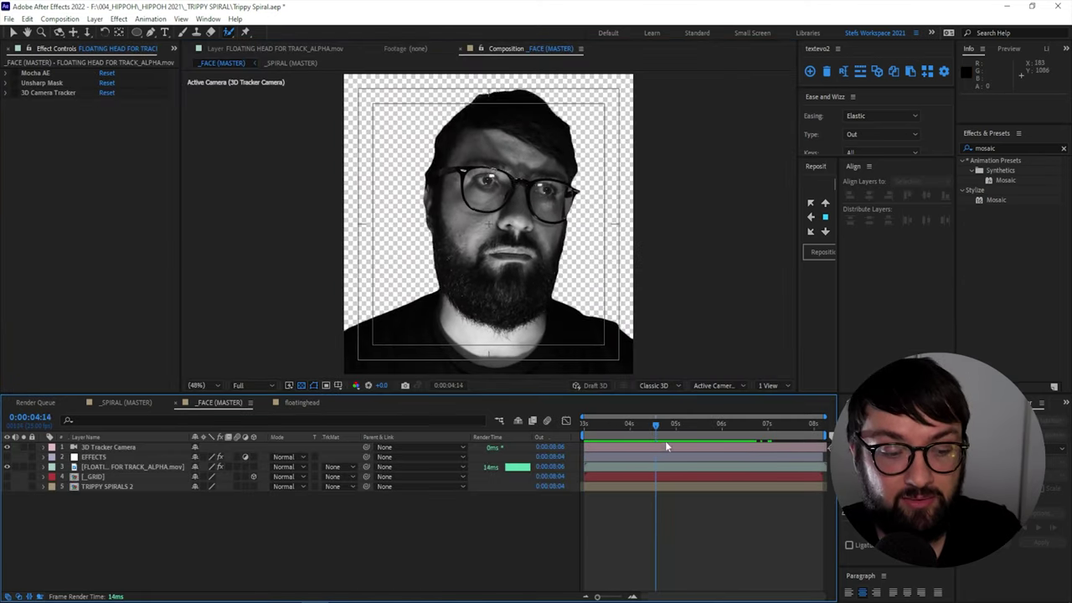
- Preview the face comp from a frame near 4:12, then stop playback
mouse_move(665, 440)
mouse_down()
mouse_move(762, 437)
mouse_move(653, 448)
mouse_up()
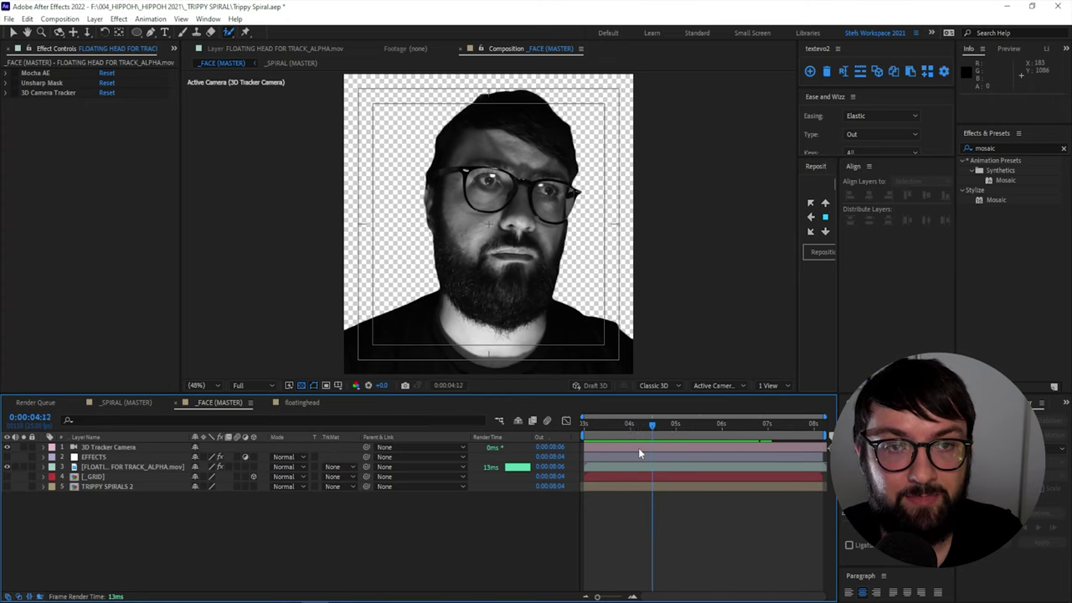
key(space)
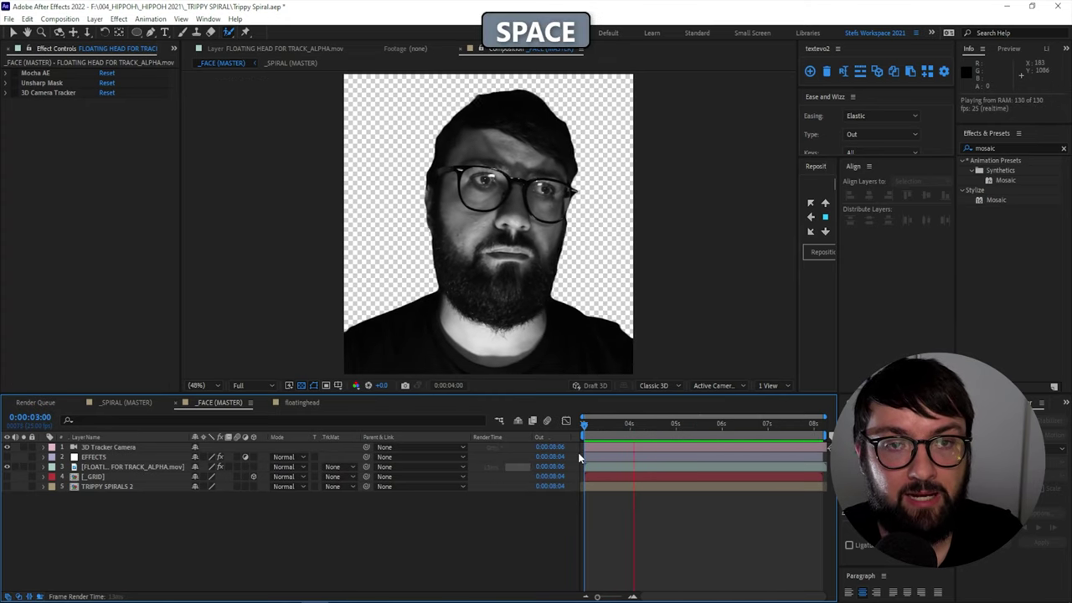
click(12, 76)
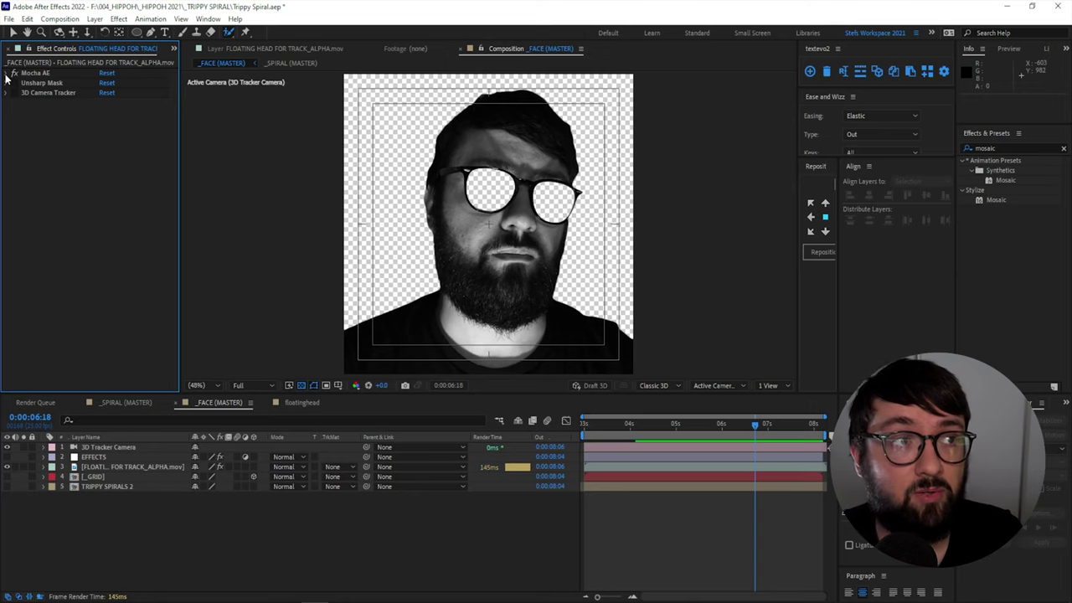
- Expand Mocha AE, open its eye tracks, and preview the head with lenses cut out
click(7, 73)
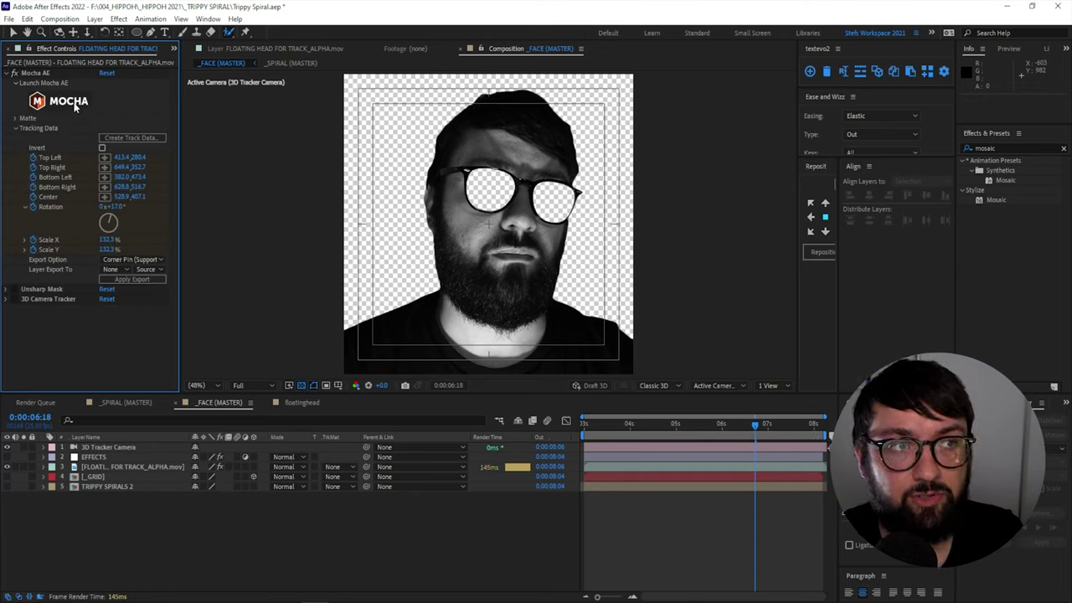
click(75, 107)
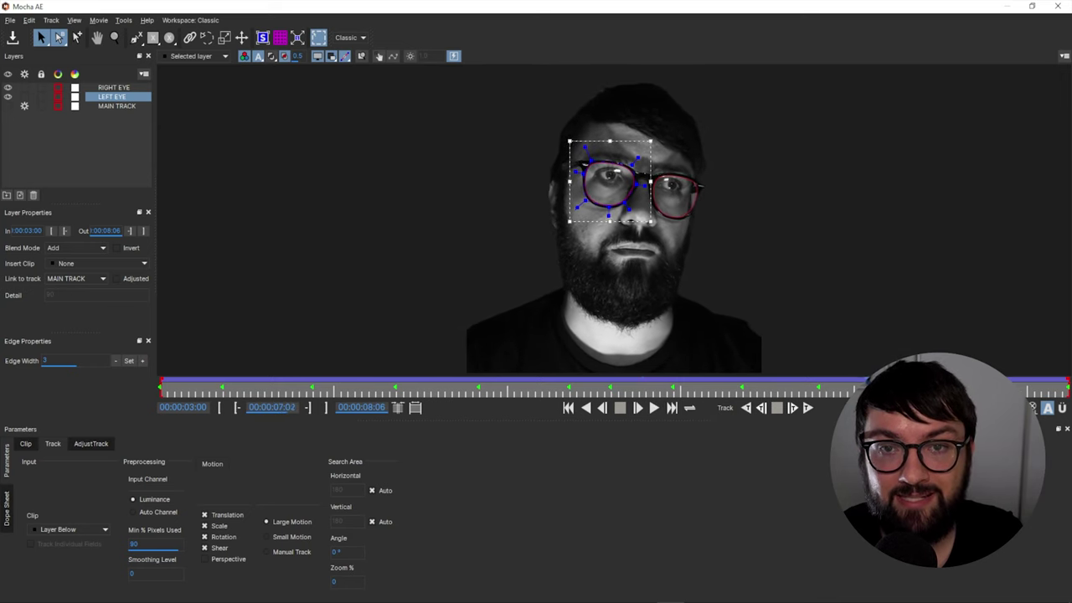
key(space)
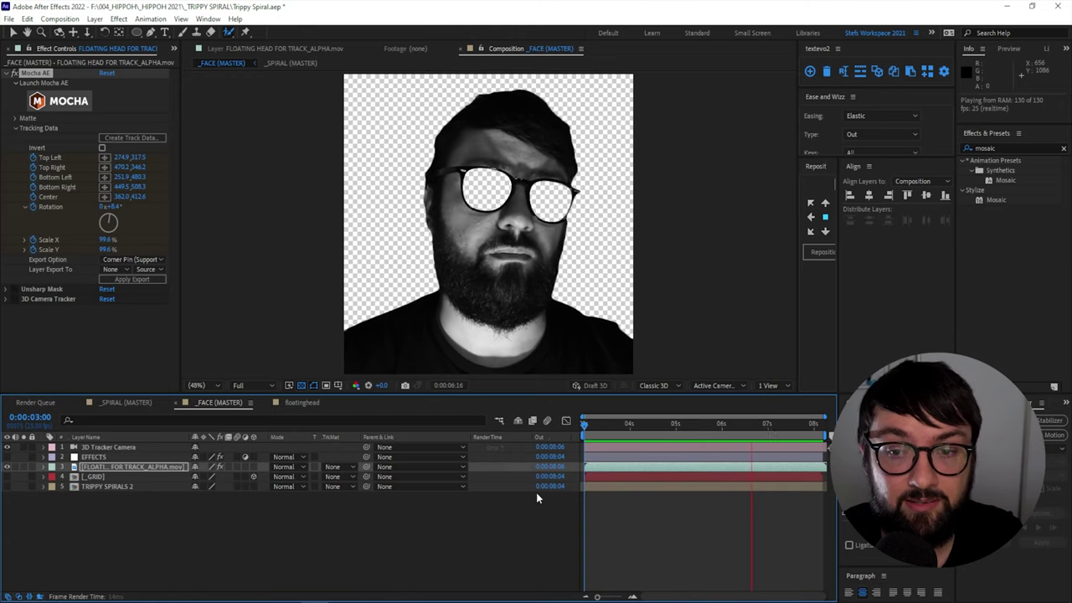
- Preview over the spiral, then expand the EFFECTS layer's Posterize Time (8 fps) and Noise settings
key(space)
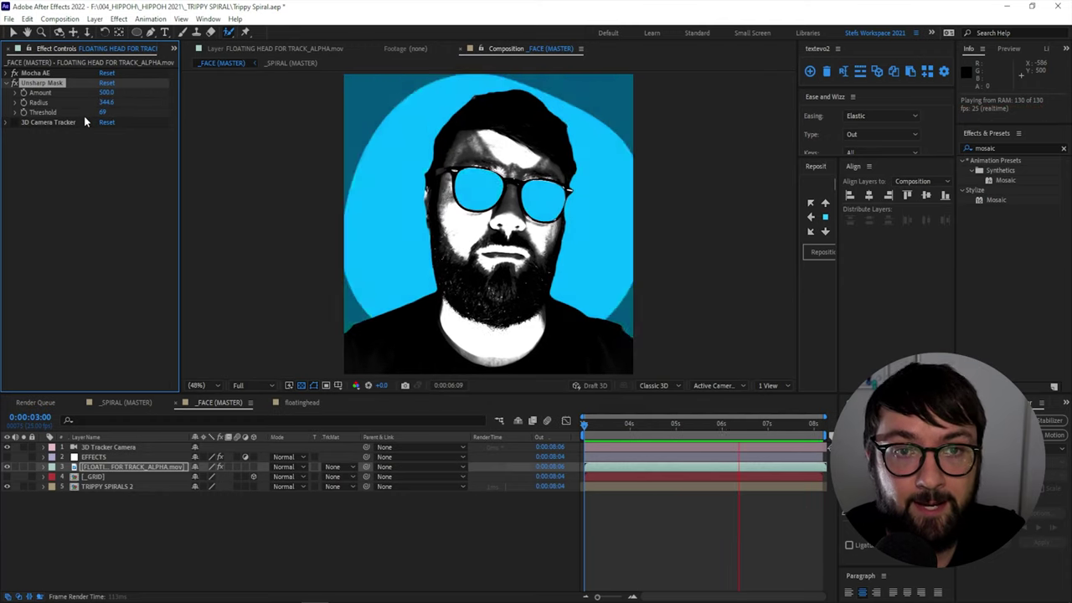
click(98, 458)
click(10, 74)
key(space)
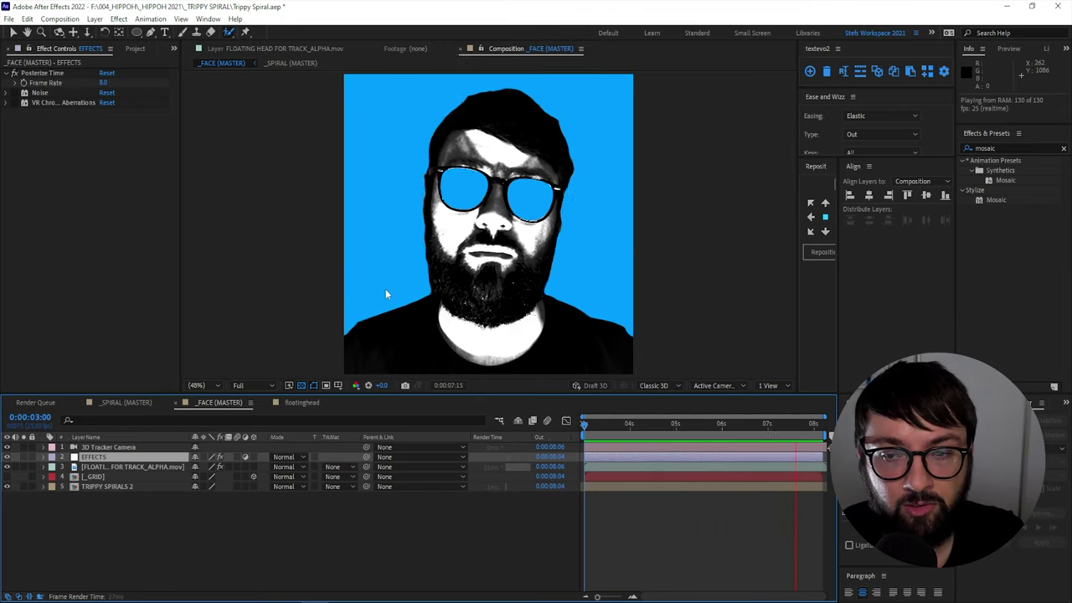
click(14, 93)
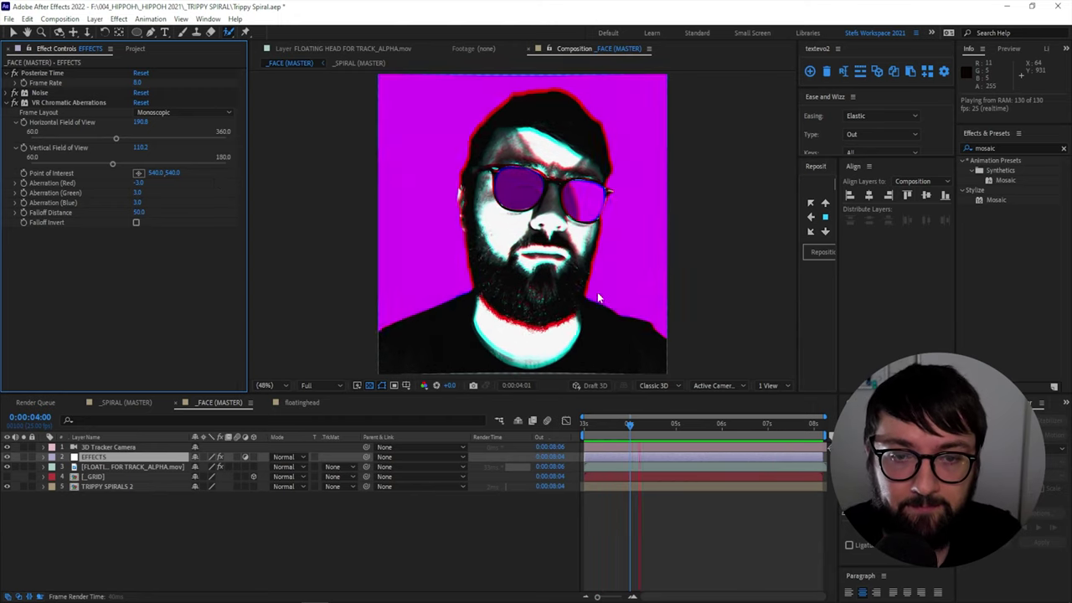
- Run a 3D camera track on the head and create a solid from track points across the glasses
click(598, 292)
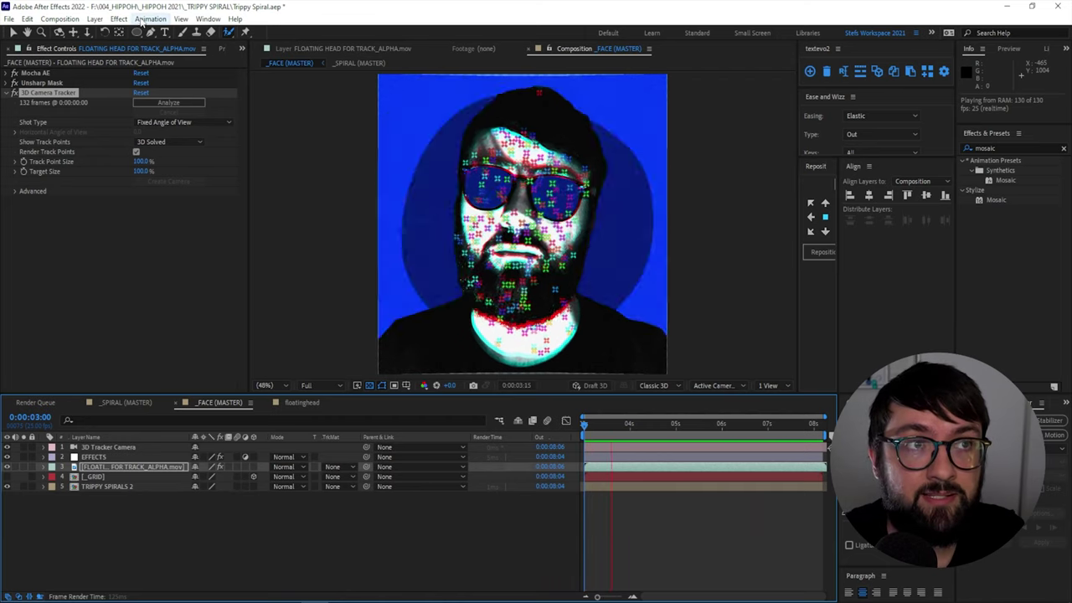
click(149, 18)
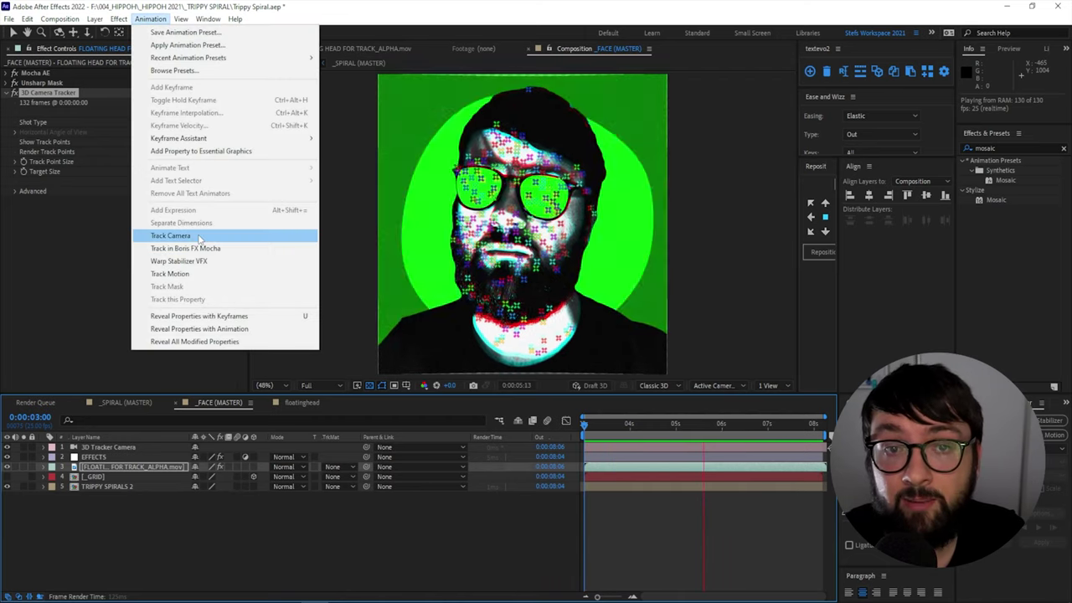
click(199, 239)
drag(483, 199, 588, 230)
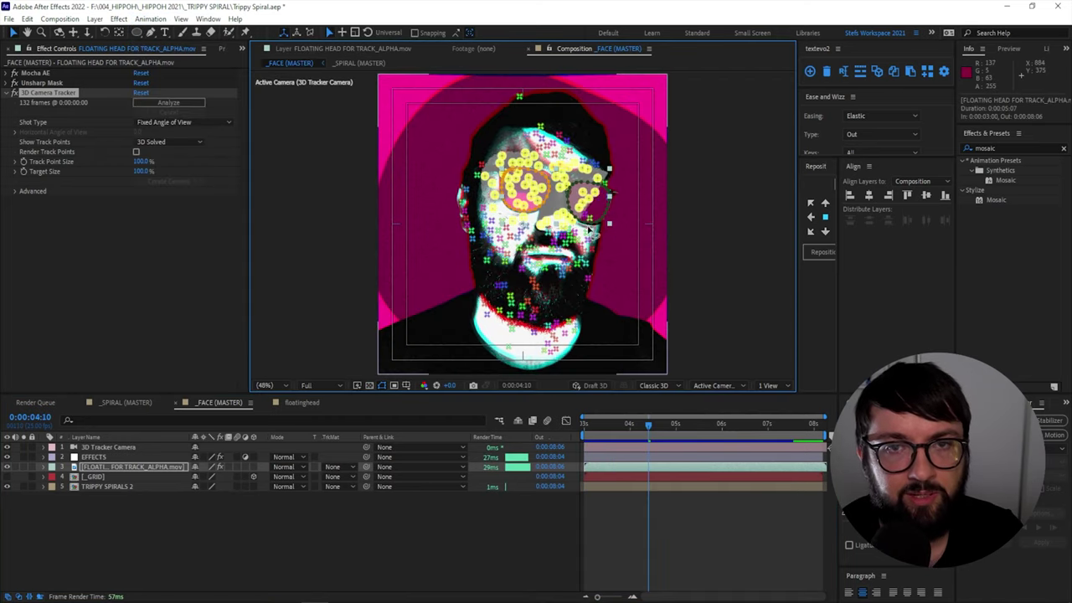
right_click(559, 184)
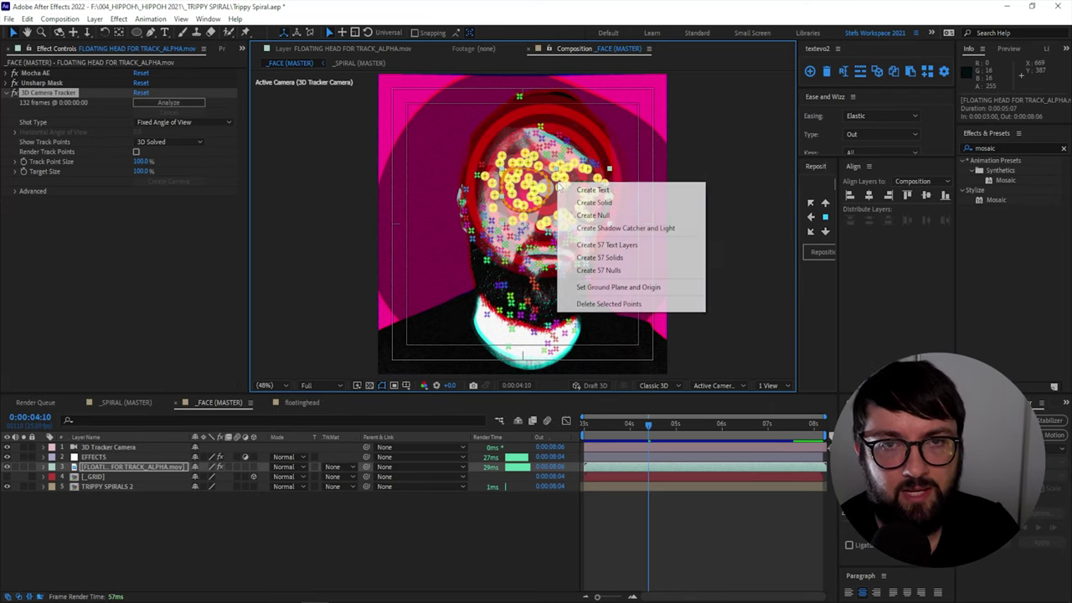
click(596, 203)
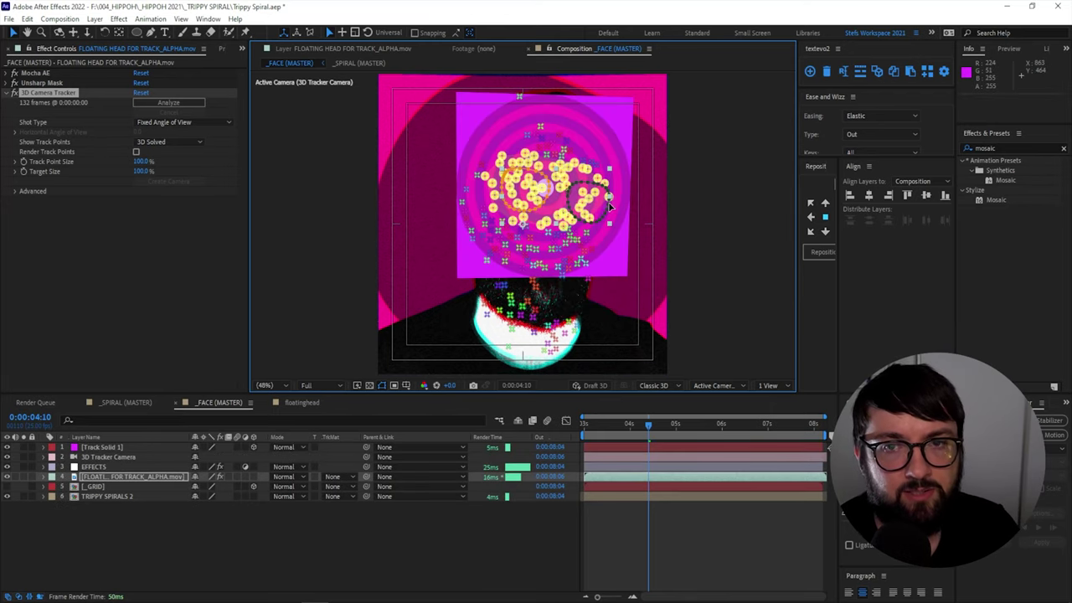
- Move Track Solid 1 below the head, scale and centre it over the glasses, then pre-compose it
click(612, 236)
drag(100, 447, 99, 484)
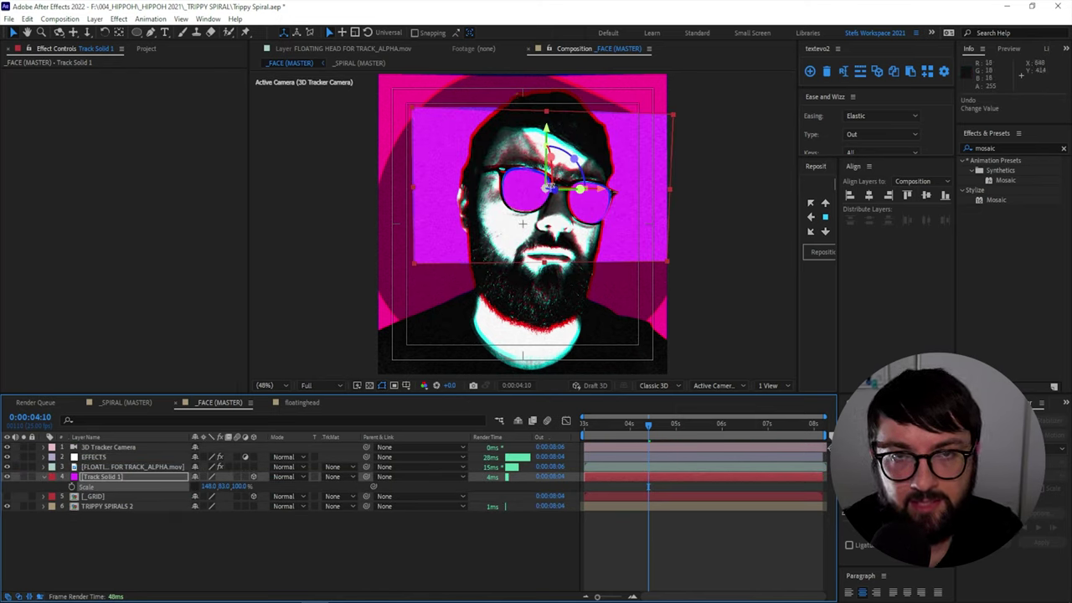
drag(554, 195, 109, 135)
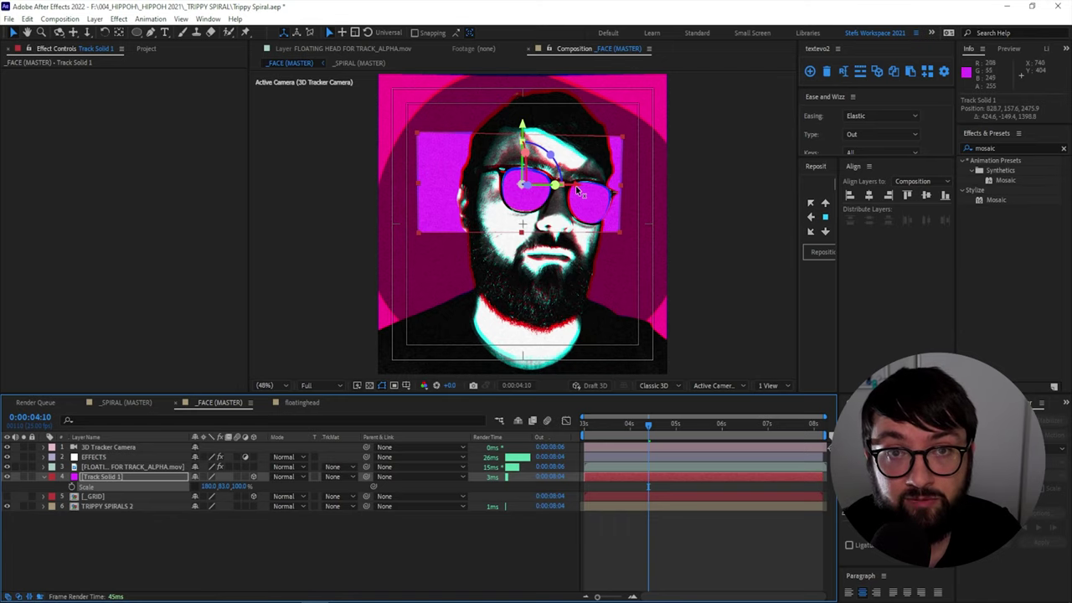
mouse_move(577, 192)
mouse_down()
mouse_move(611, 194)
mouse_move(594, 196)
mouse_up()
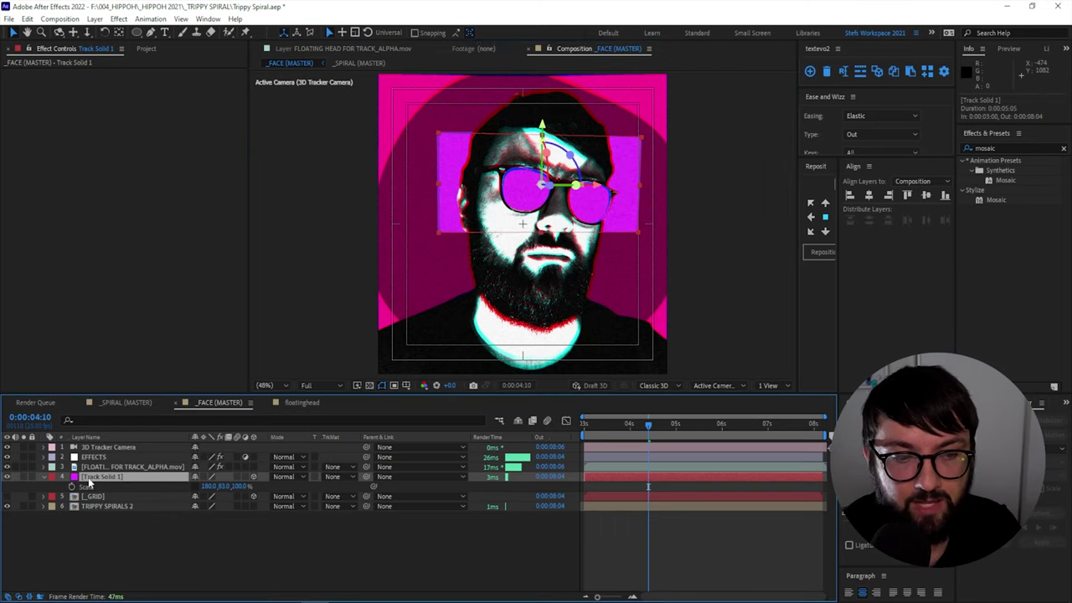
key(ctrl+shift+c)
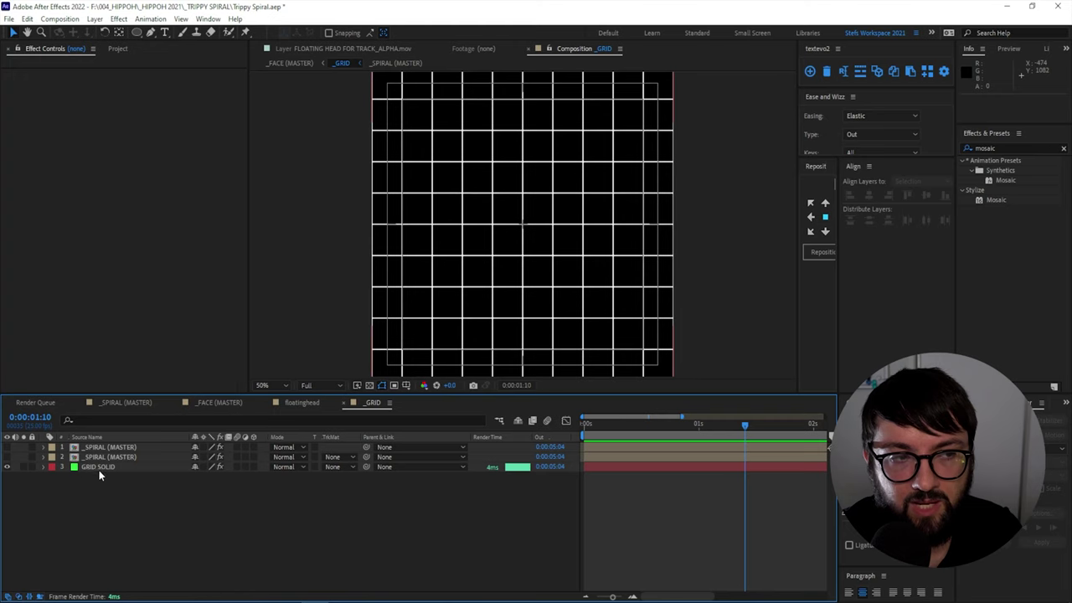
- Apply Generate > Grid to GRID SOLID and preview the face comp with the grid behind the head
right_click(100, 467)
mouse_move(126, 304)
mouse_move(319, 439)
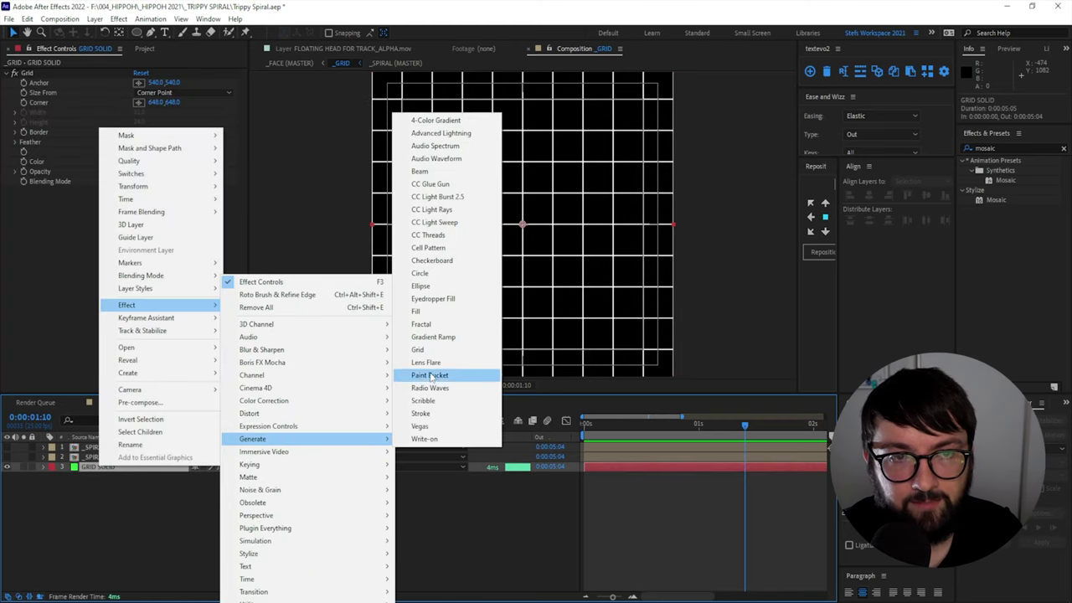
key(space)
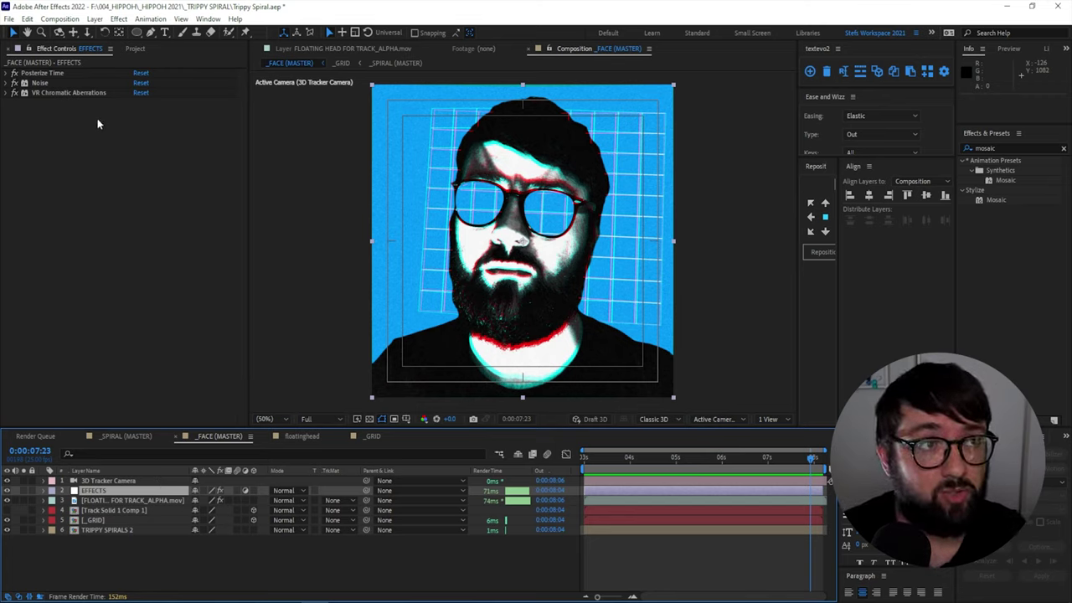
- Replay the _FACE (MASTER) preview from the start to show the head's camera track points
key(space)
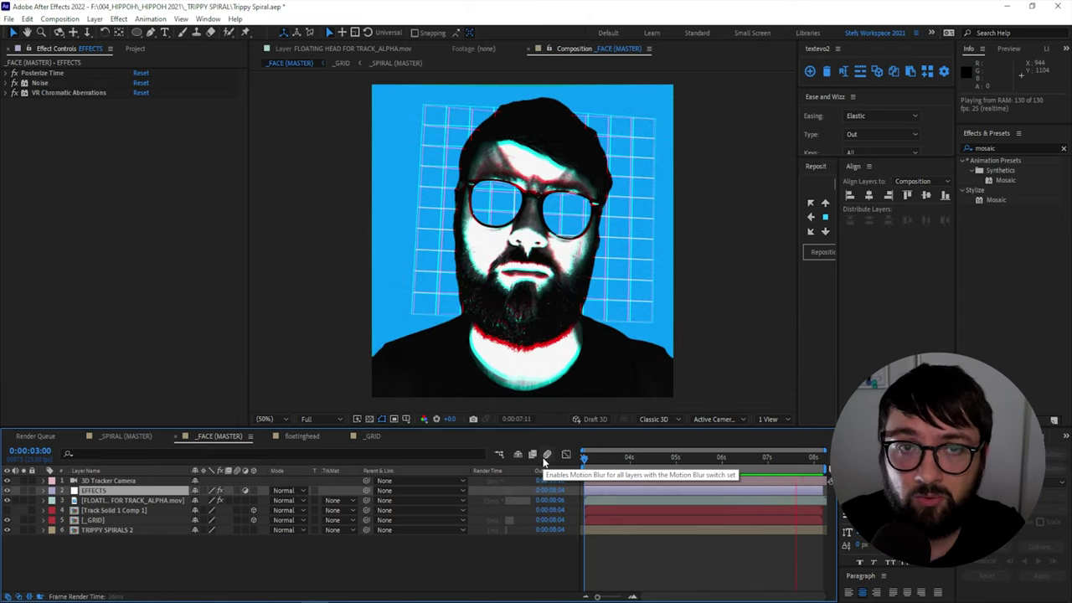
key(space)
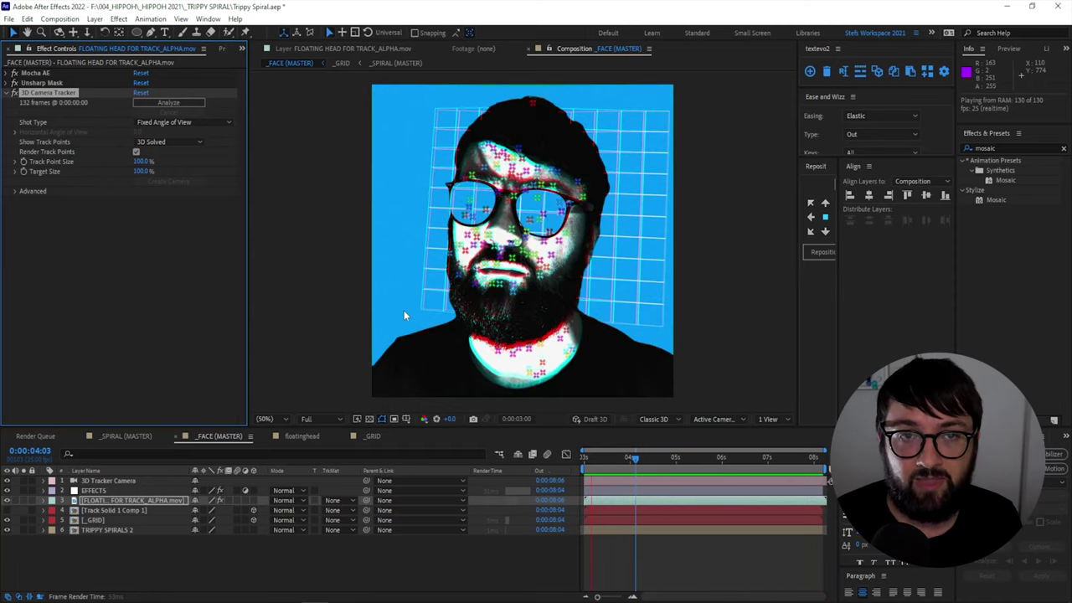
- Stop at 0:00:06:13 and toggle Unsharp Mask off and on to compare the head
click(17, 88)
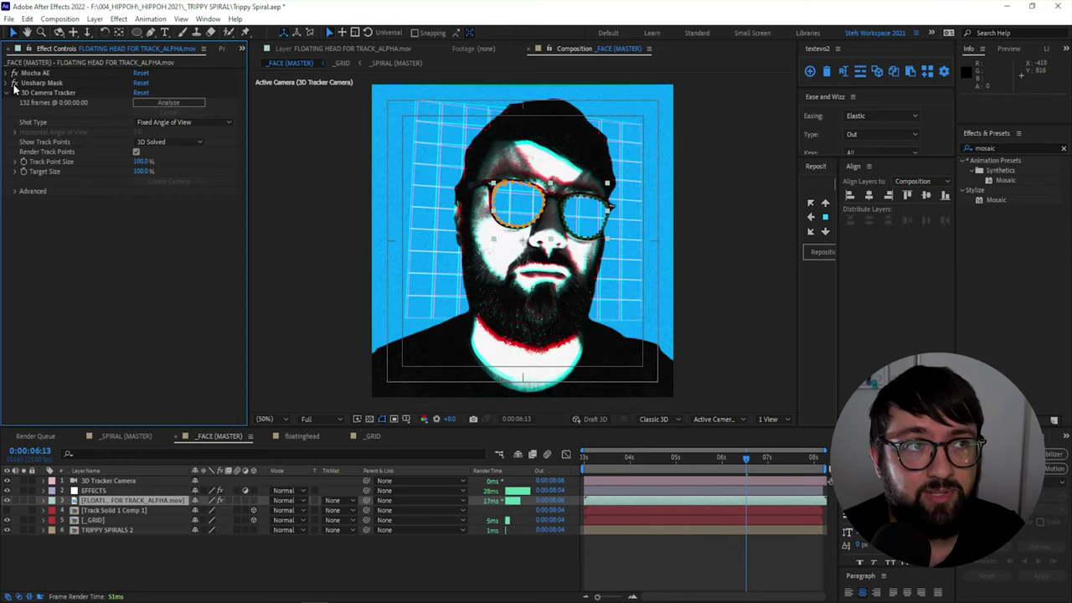
click(13, 84)
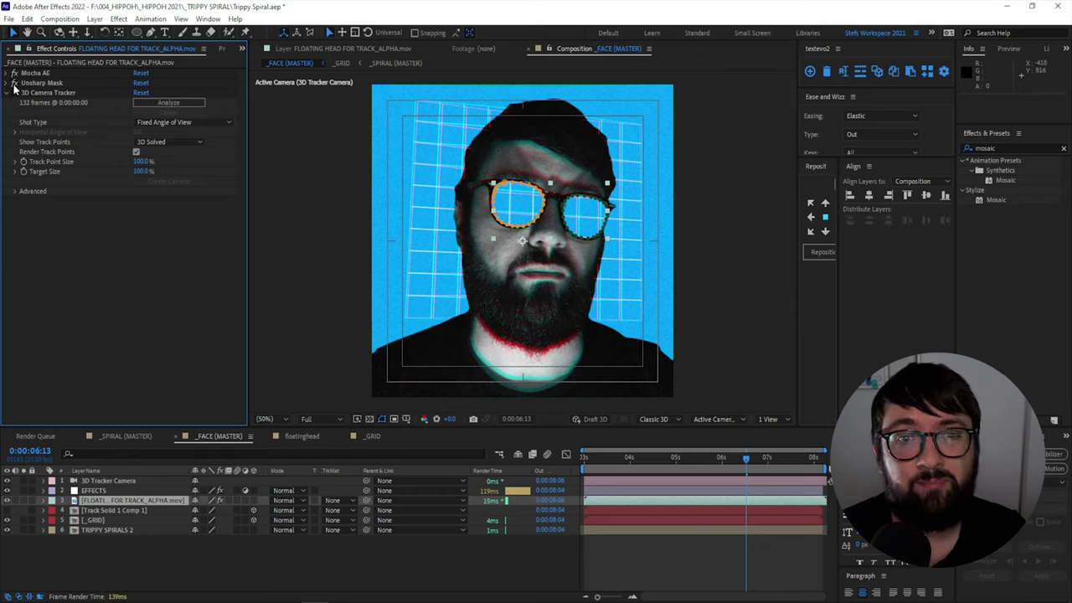
click(13, 89)
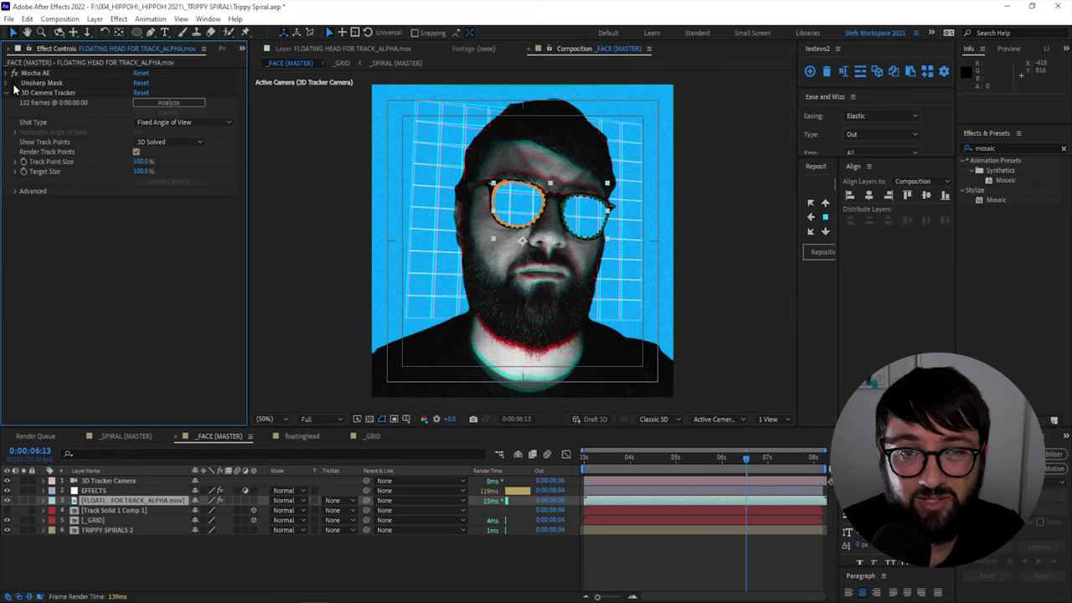
click(13, 89)
click(13, 90)
click(13, 89)
- Search Effects & Presets for 'thresh' to list the Threshold effects
click(1005, 148)
text(thresh)
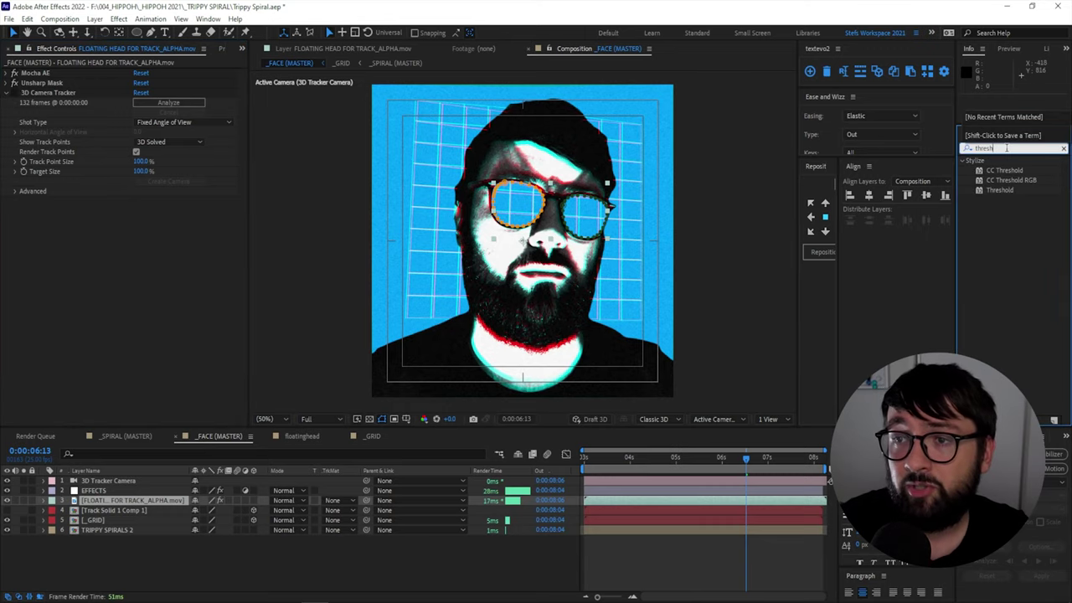
key(Return)
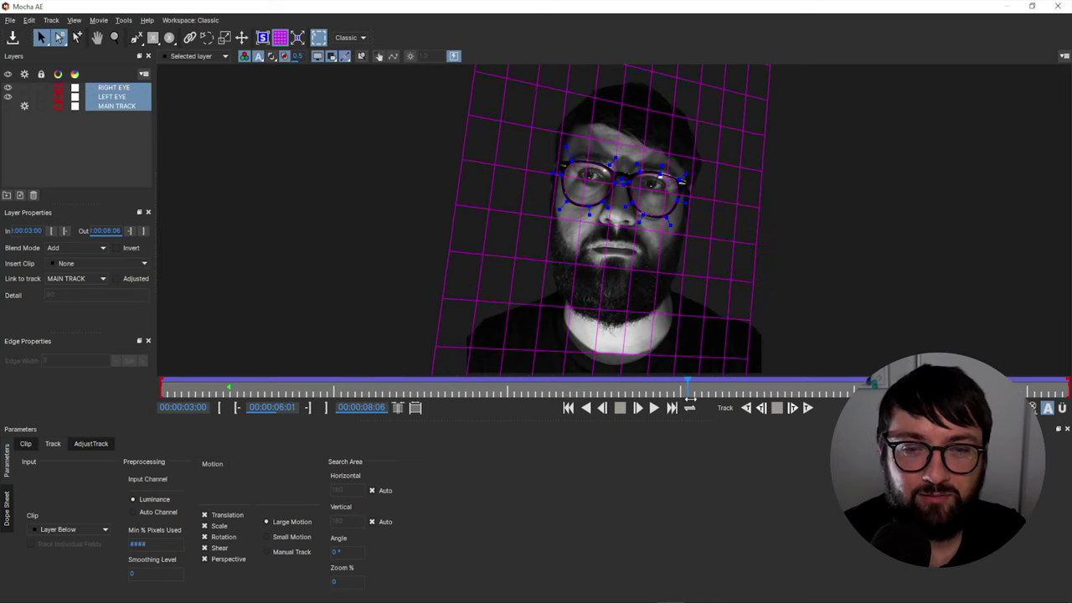
- Scrub the Mocha shot from 00:00:03:06 to check the face grid, then preview the spiral
click(203, 391)
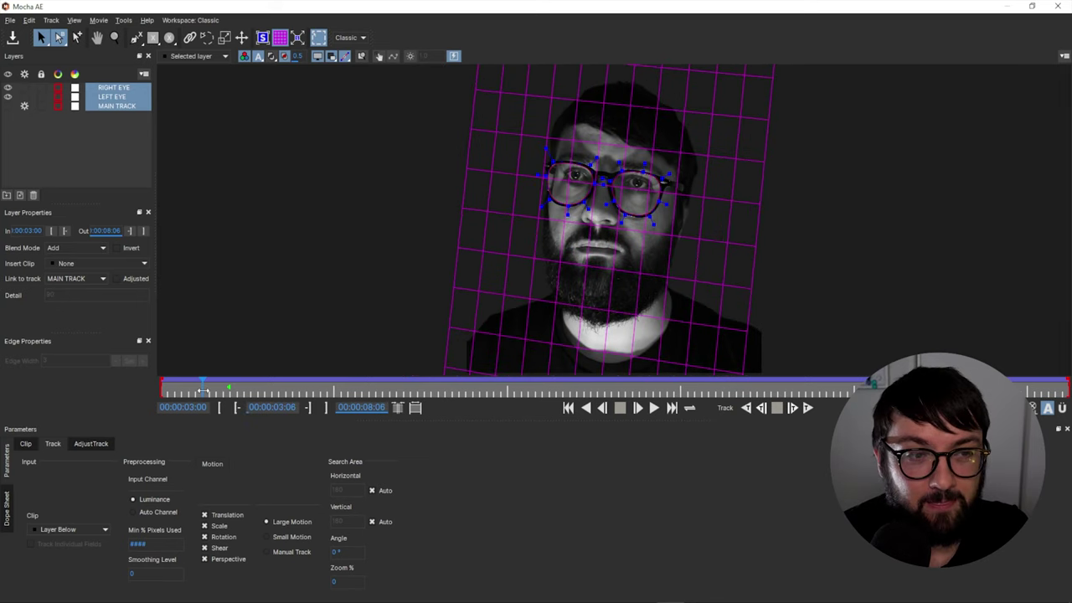
drag(203, 391, 655, 406)
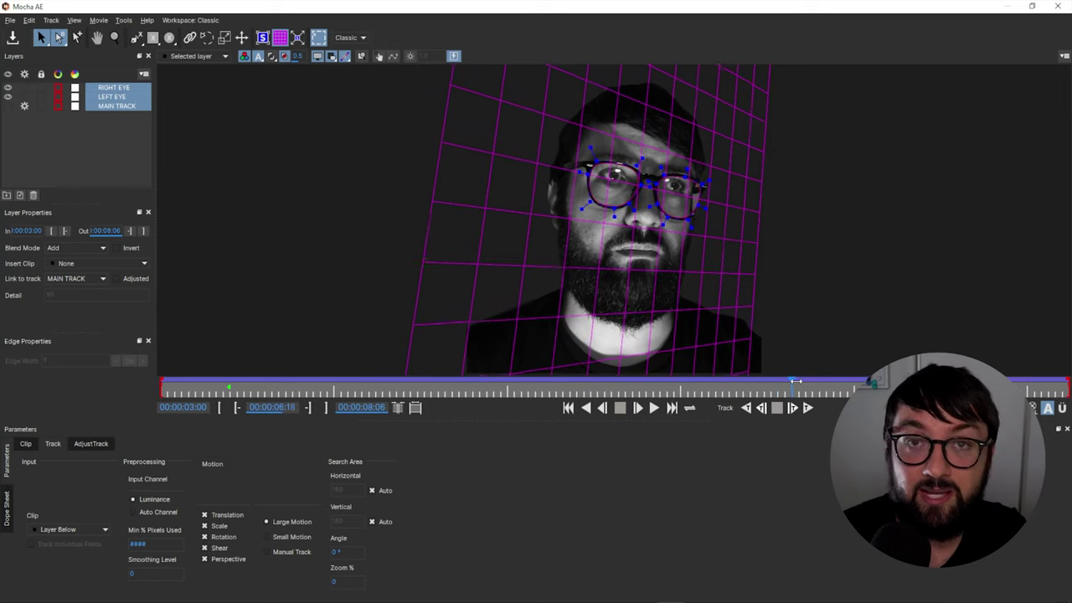
key(space)
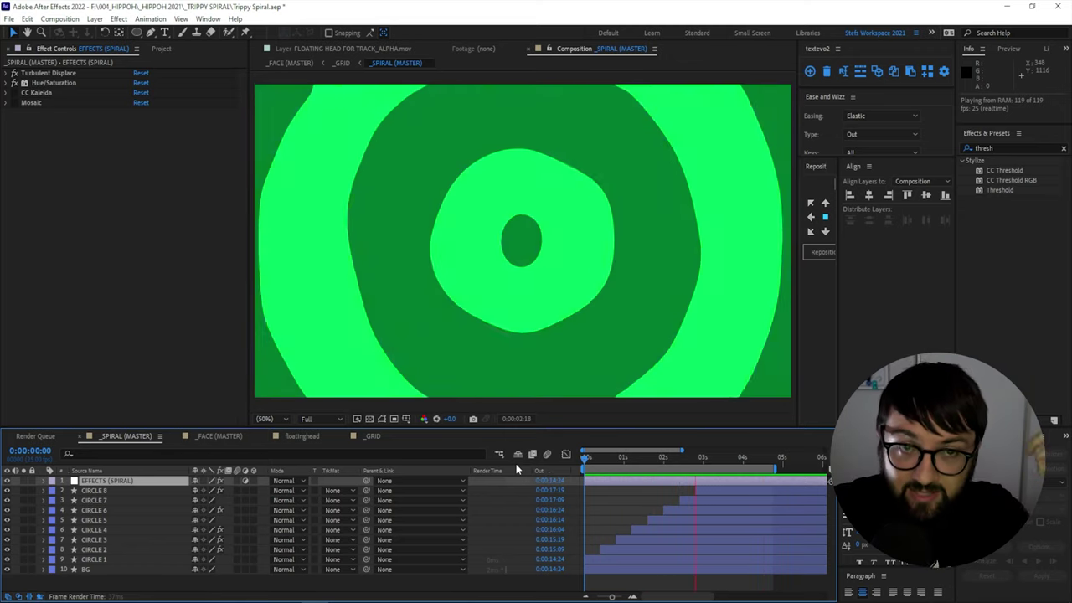
- Preview the _FACE (MASTER) comp with the gridded head over the colour-cycling background
key(space)
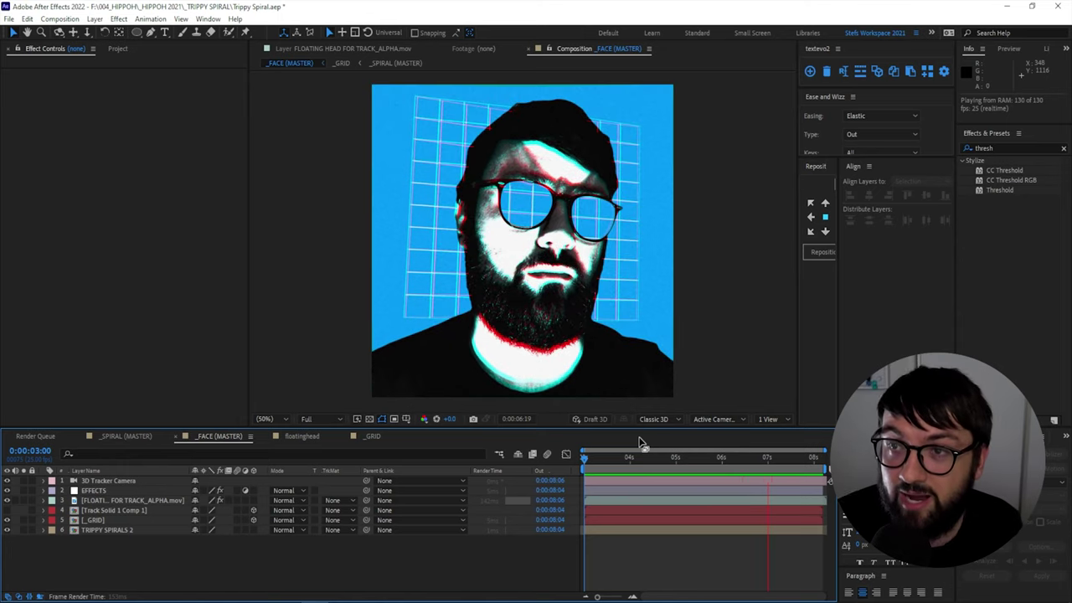
- Empty the Effects & Presets search field so all effect categories show again
click(1063, 148)
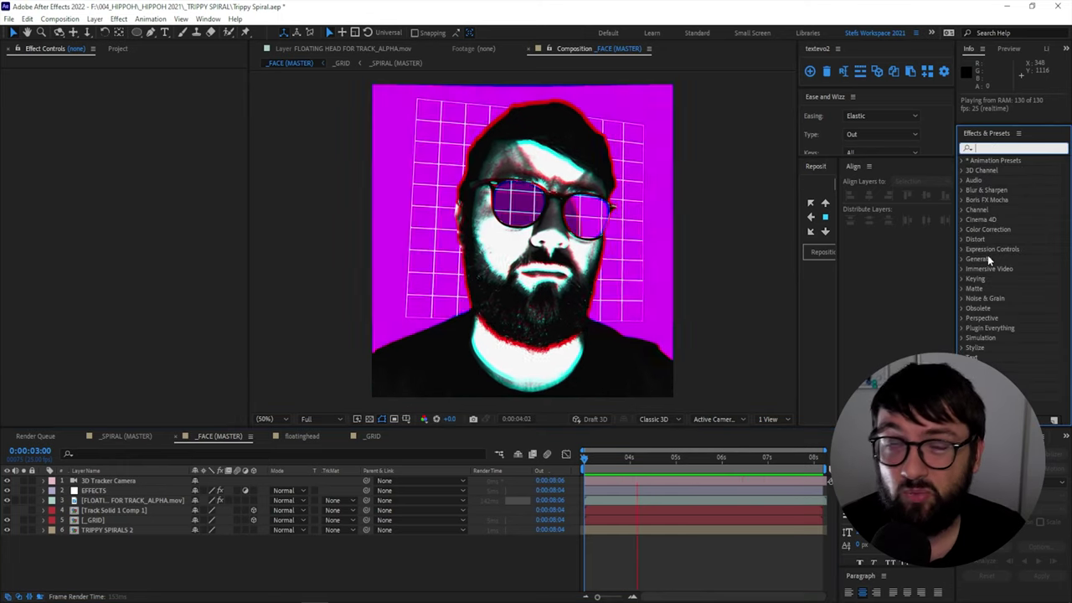